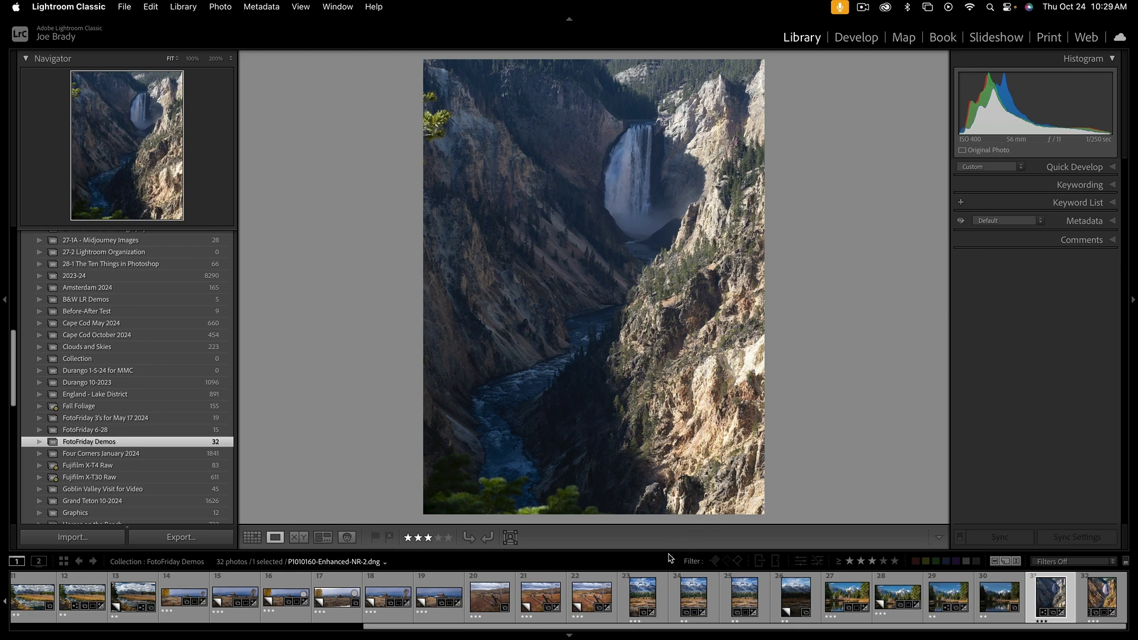
Step: Reduce the filmstrip's height and bring the canyon waterfall photo into the Develop module
drag(613, 551, 605, 565)
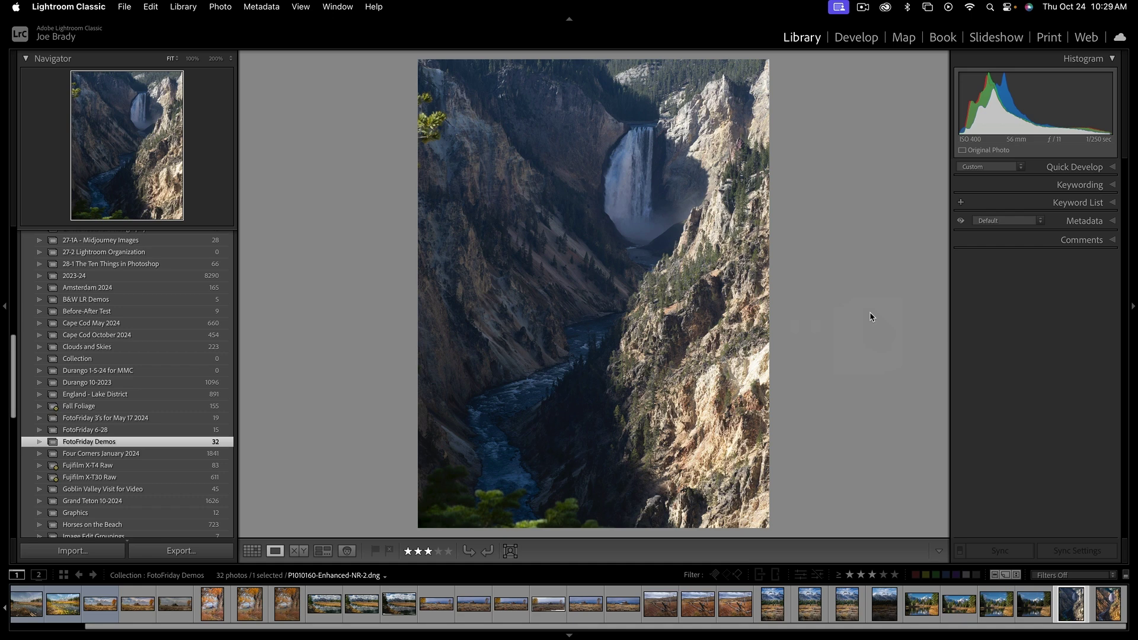
click(863, 40)
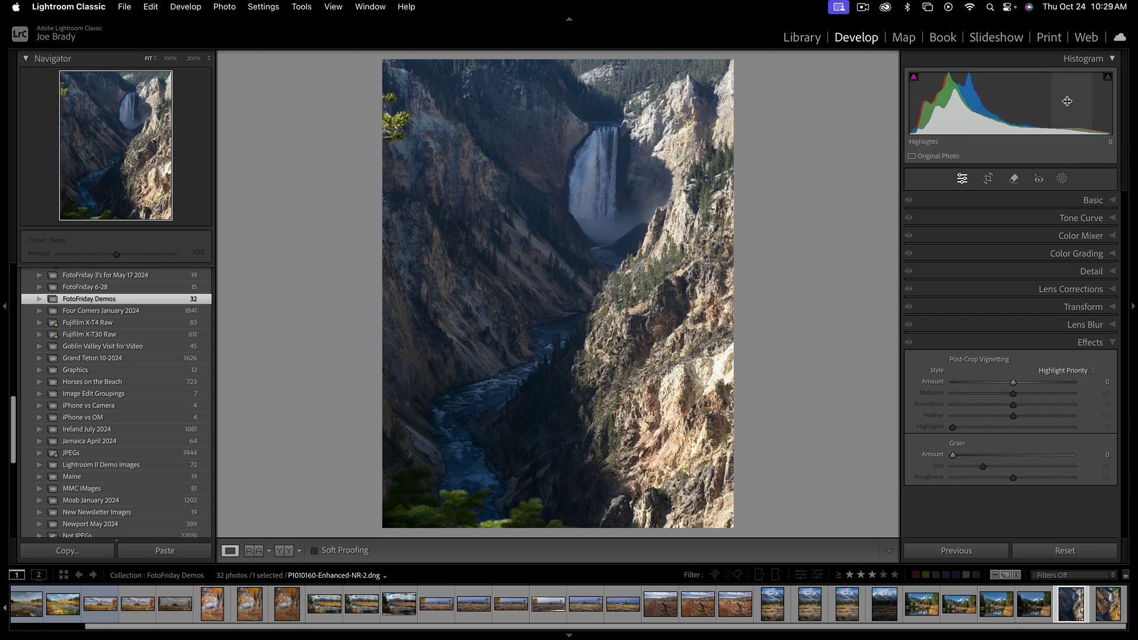
Step: Turn on the shadow and highlight clipping warnings and inspect the dark river area and the sunlit cliff at 100%
click(913, 78)
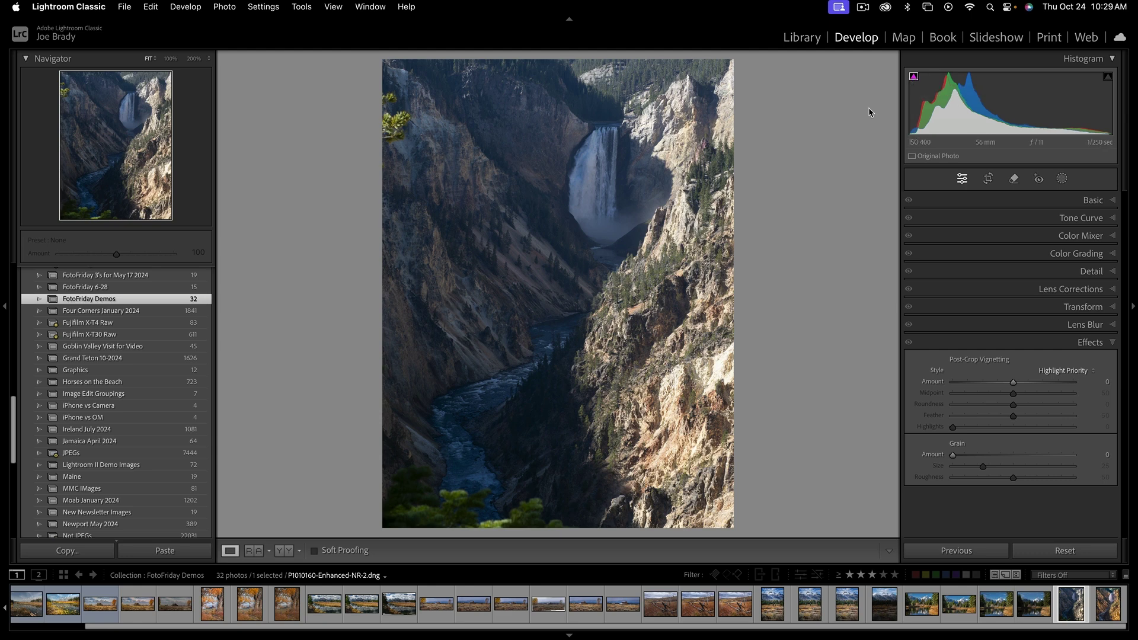
click(455, 511)
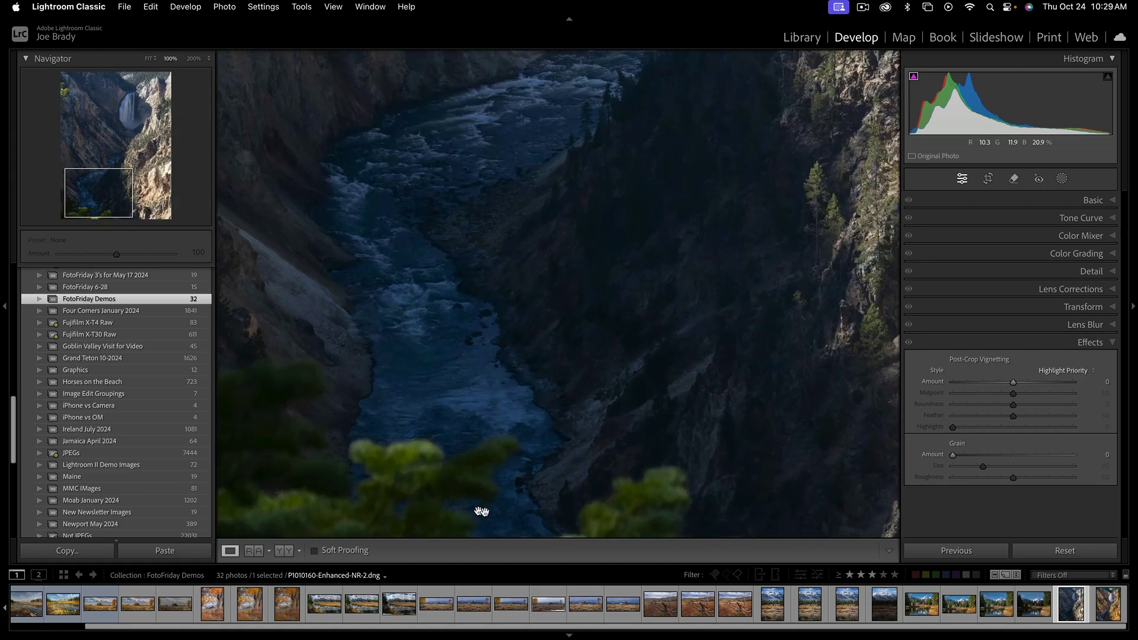
click(120, 195)
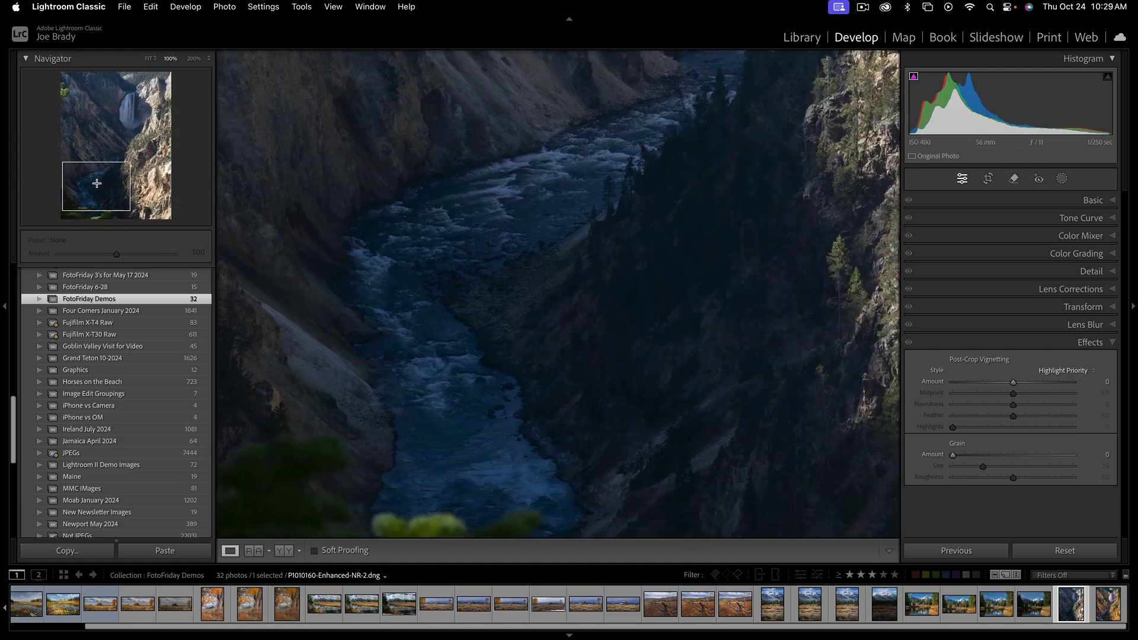
drag(120, 194, 91, 192)
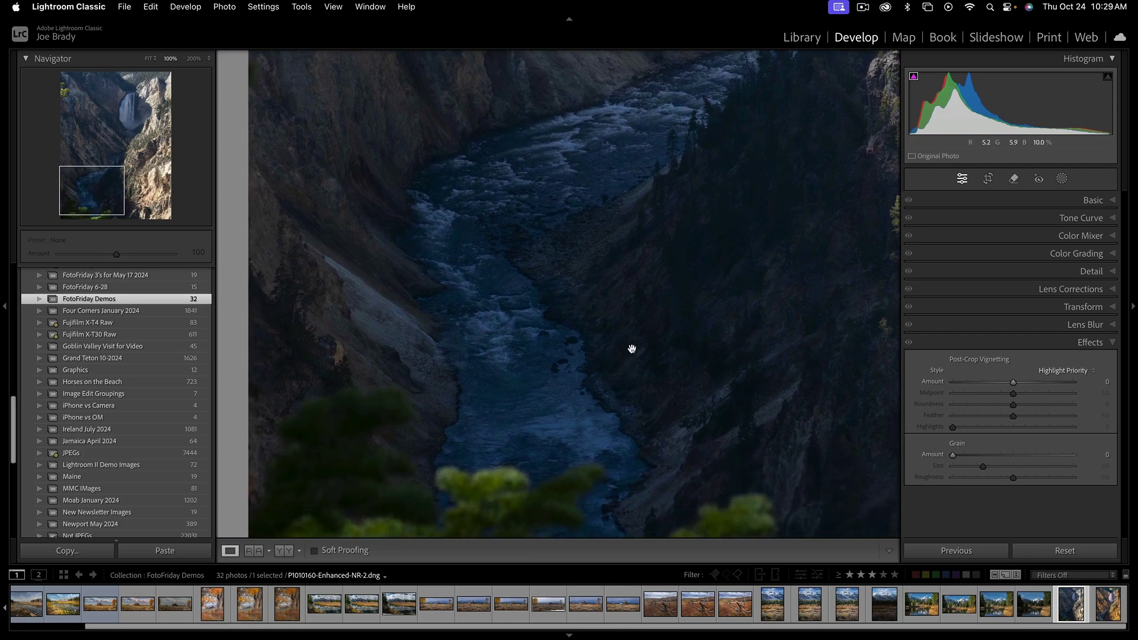
click(784, 250)
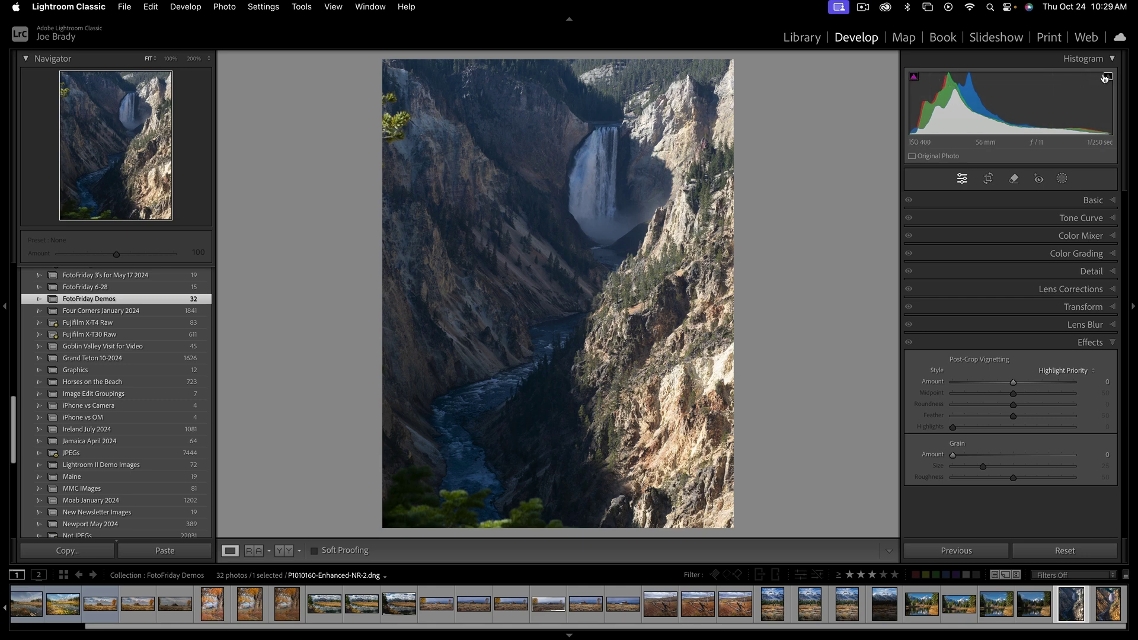
click(718, 372)
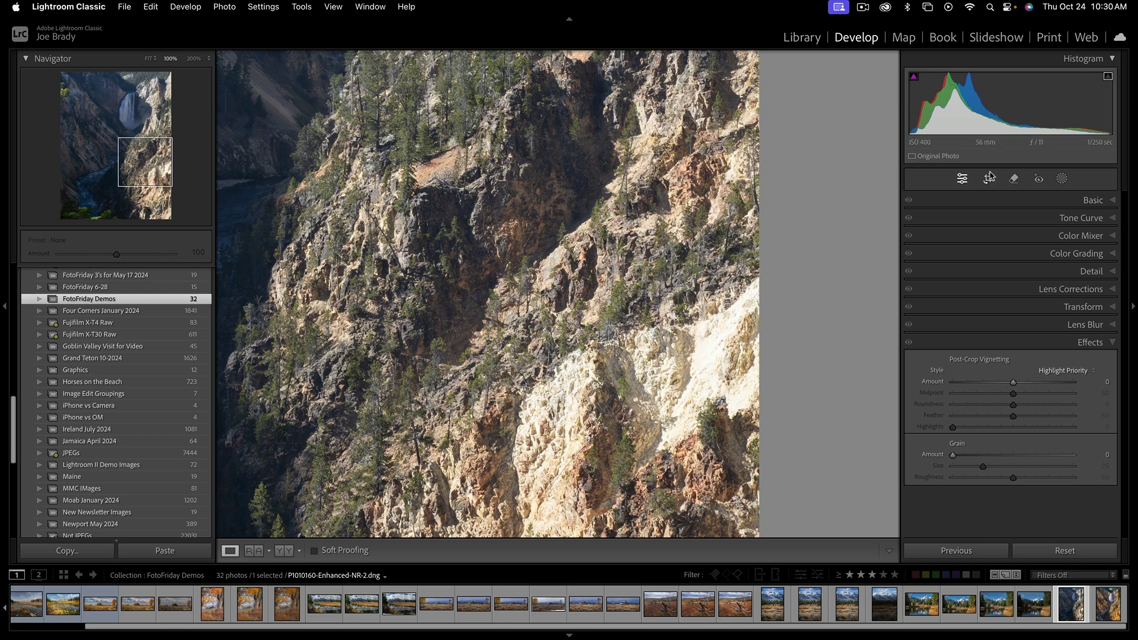
click(706, 352)
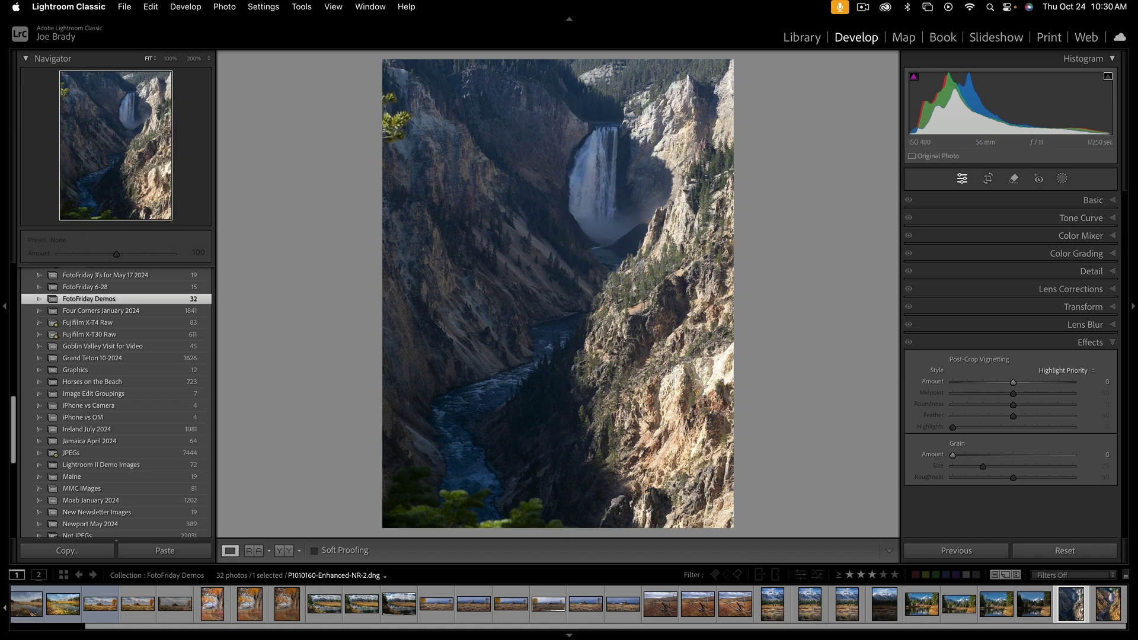
Step: Collapse the Effects settings and, in the Basic adjustments, set Highlights to -100 and Shadows to +100
click(1112, 345)
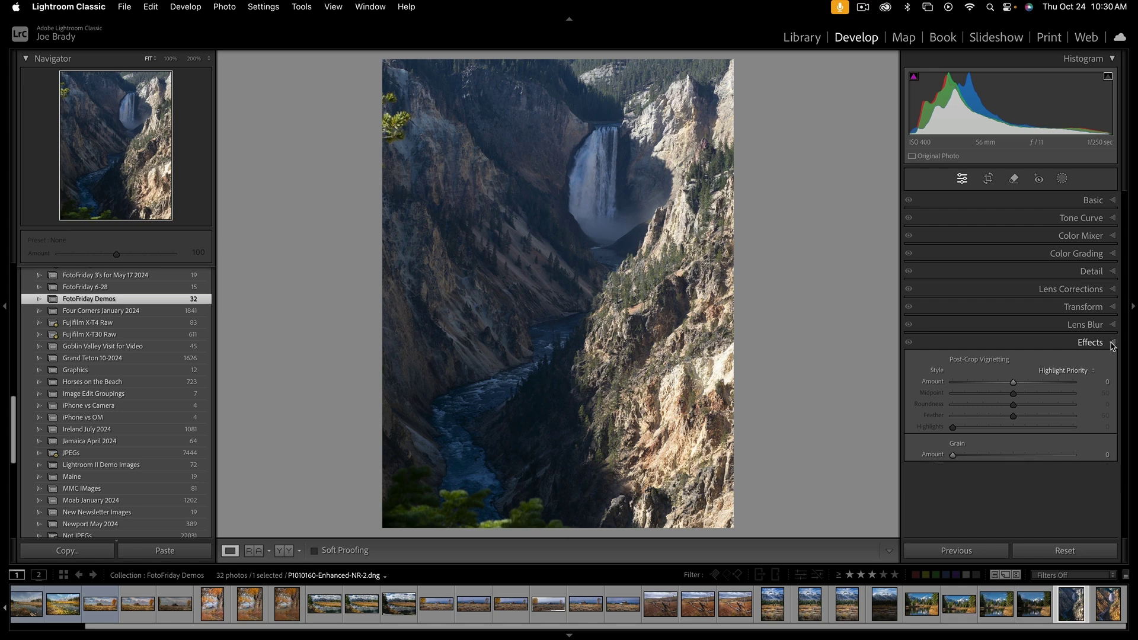
click(1112, 201)
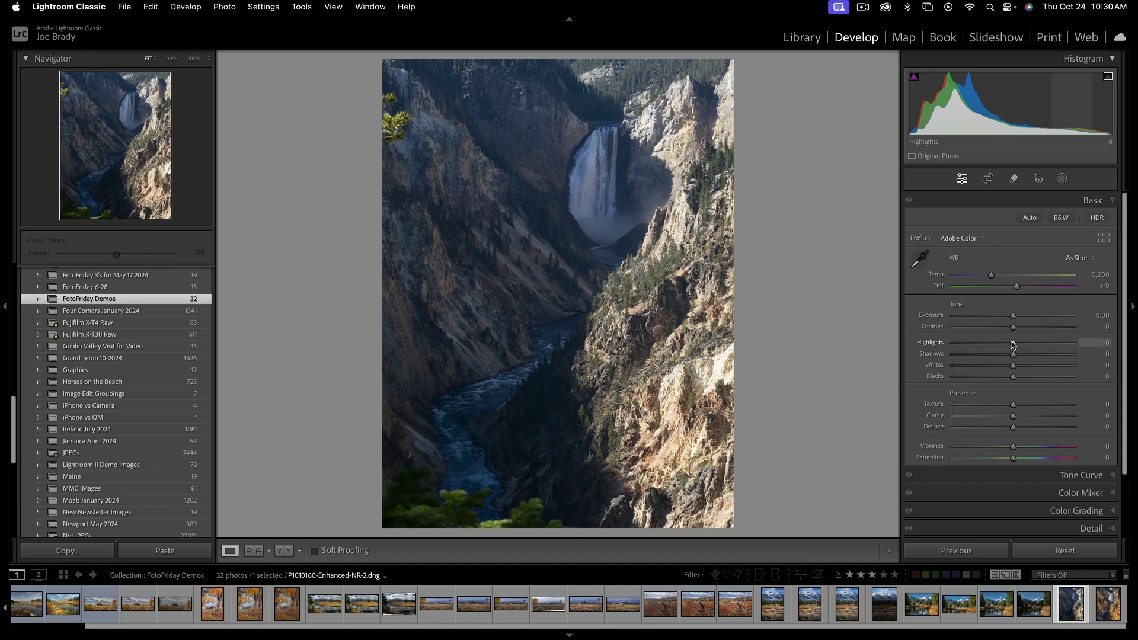
drag(1014, 345, 828, 335)
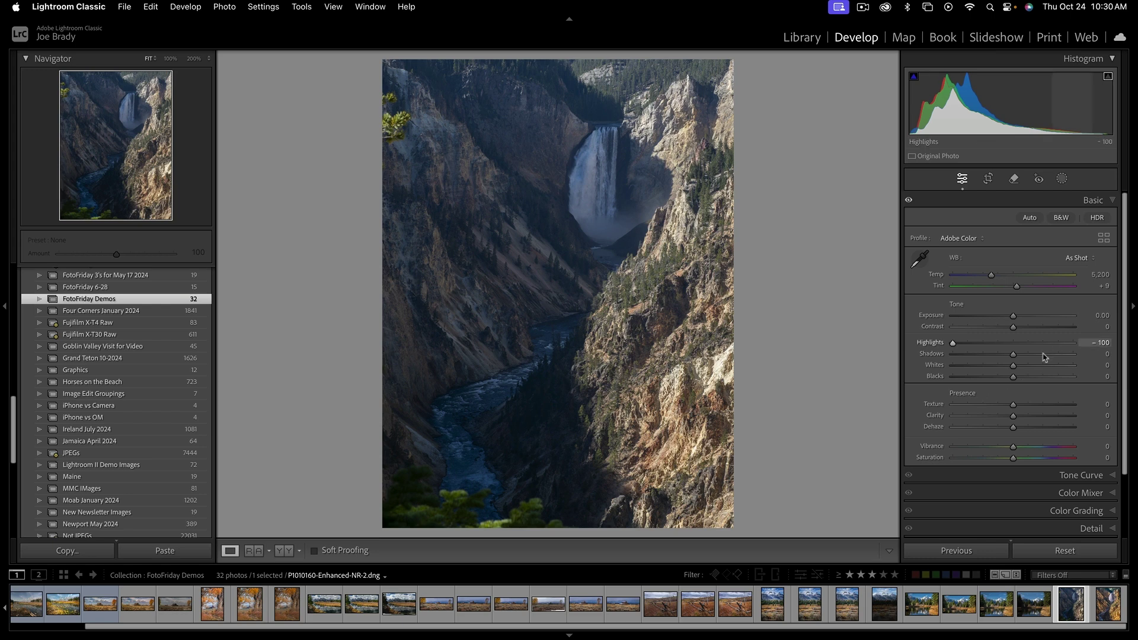
drag(1013, 355, 1073, 354)
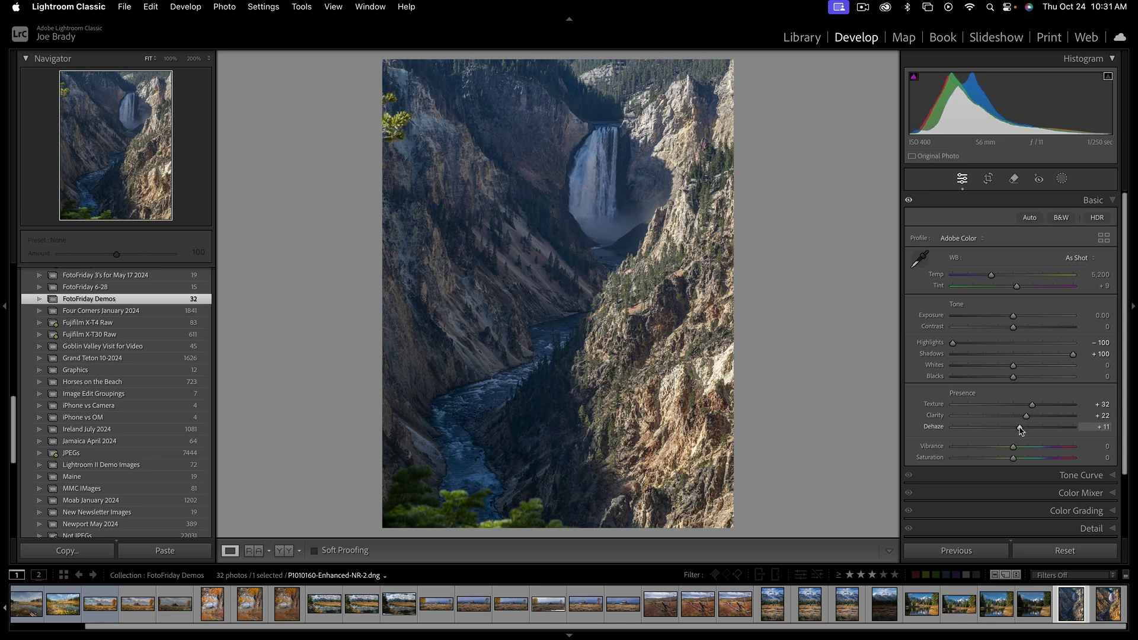
Step: Set Texture to +32, Clarity to +22, Dehaze to +3, Vibrance to +3 and Saturation to +28
click(1019, 428)
drag(1018, 428, 1017, 429)
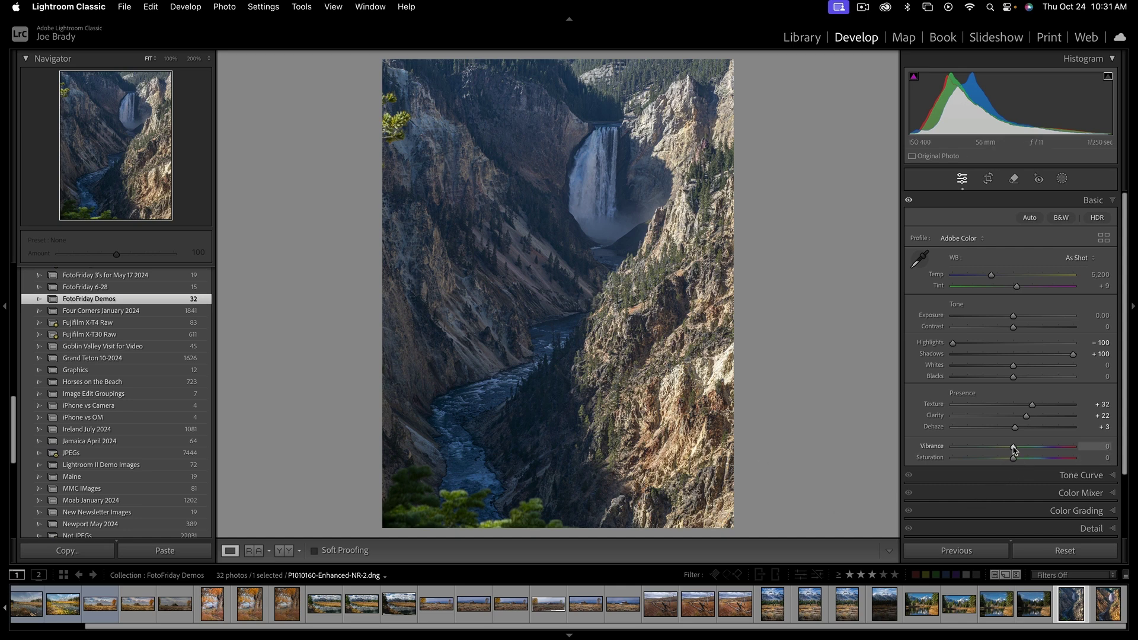
mouse_move(1013, 449)
mouse_down()
mouse_move(1093, 450)
mouse_move(982, 448)
mouse_move(1040, 447)
mouse_move(1011, 447)
mouse_move(1029, 461)
mouse_up()
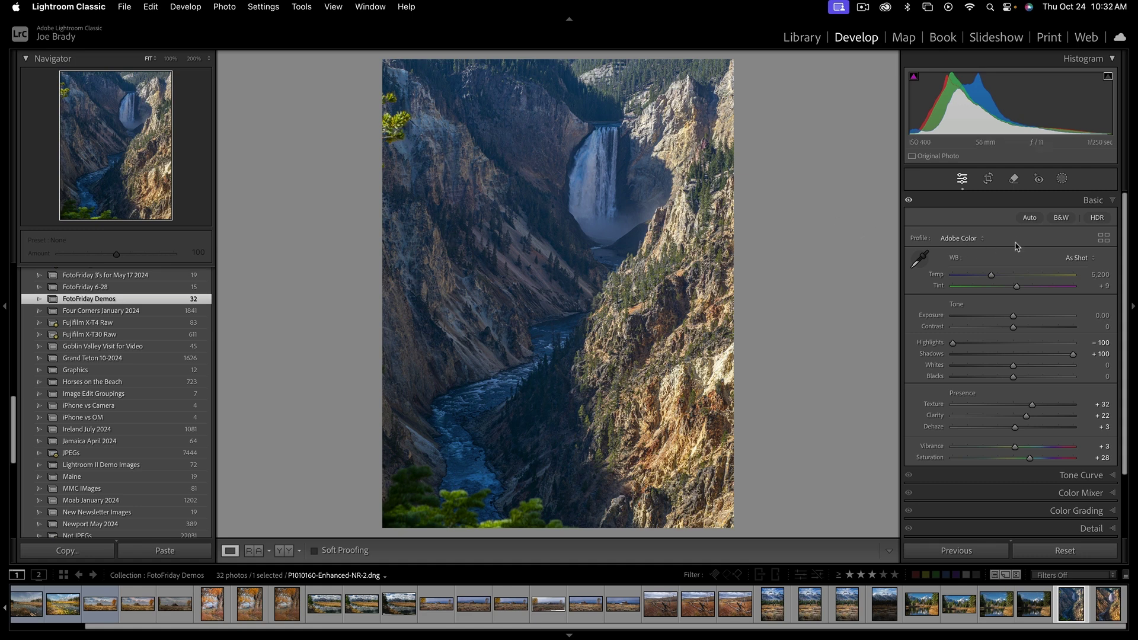
Step: Remove the yellow-green branch at the photo's upper left edge with Generative Remove, using a brush size of 9
click(1013, 179)
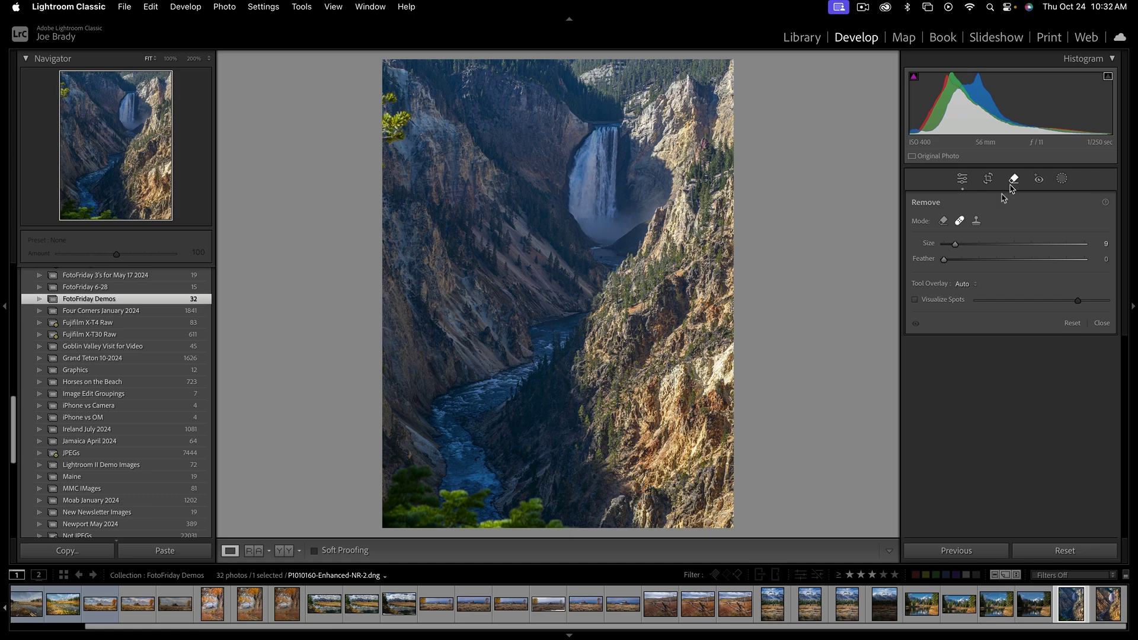
click(943, 222)
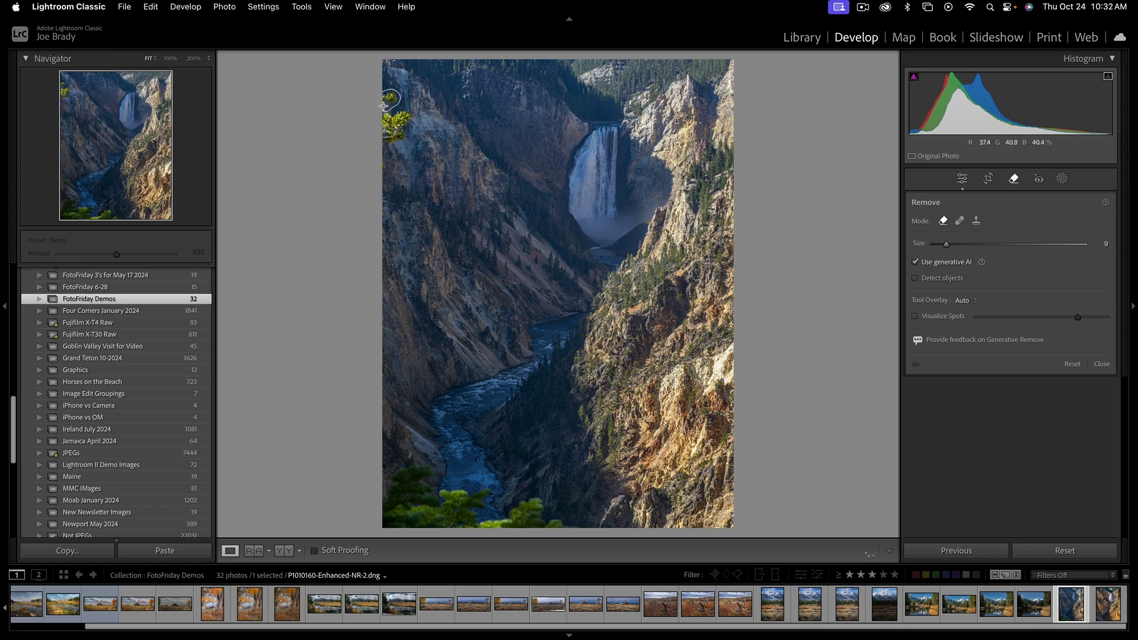
drag(383, 106, 394, 115)
drag(396, 124, 397, 124)
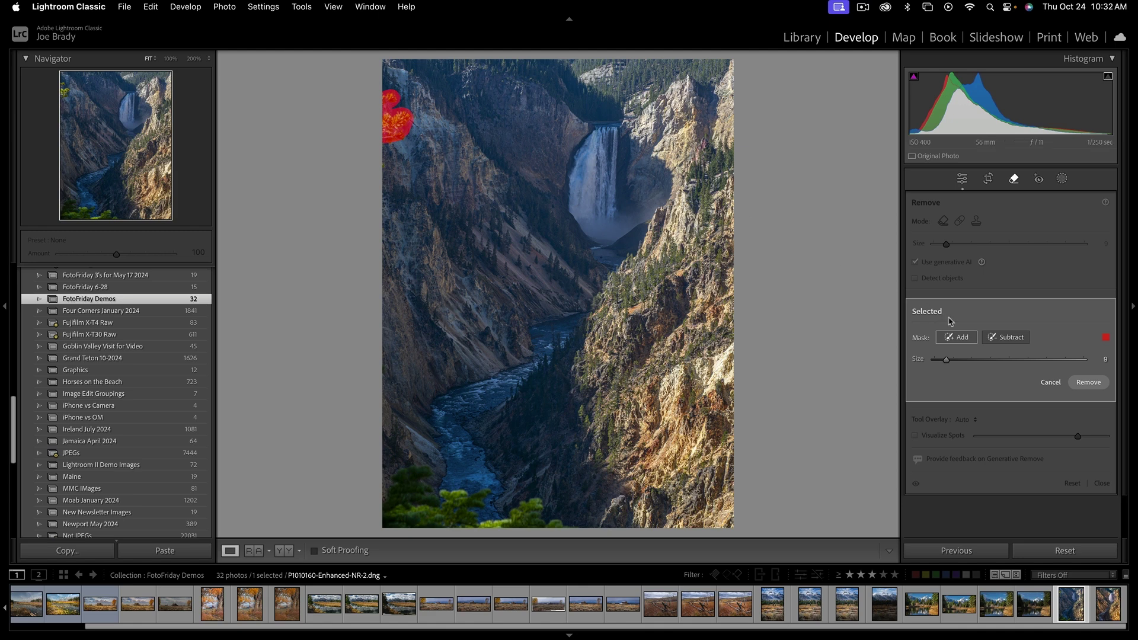
click(1084, 385)
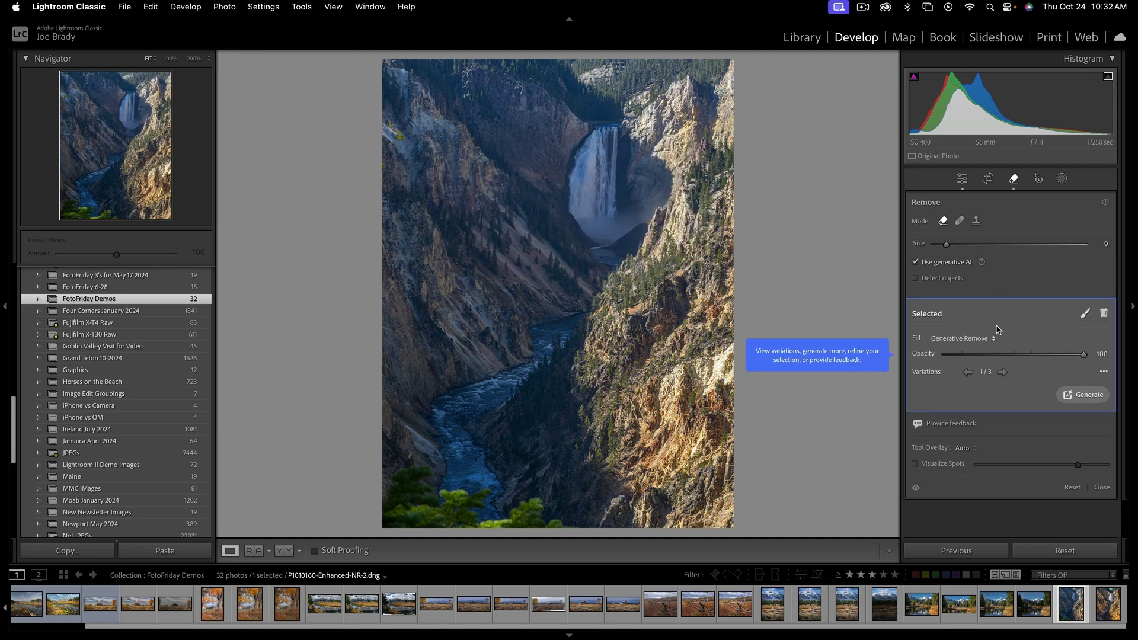
Step: Compare the generated variations of the branch removal and settle on the second one
click(1003, 377)
click(1002, 372)
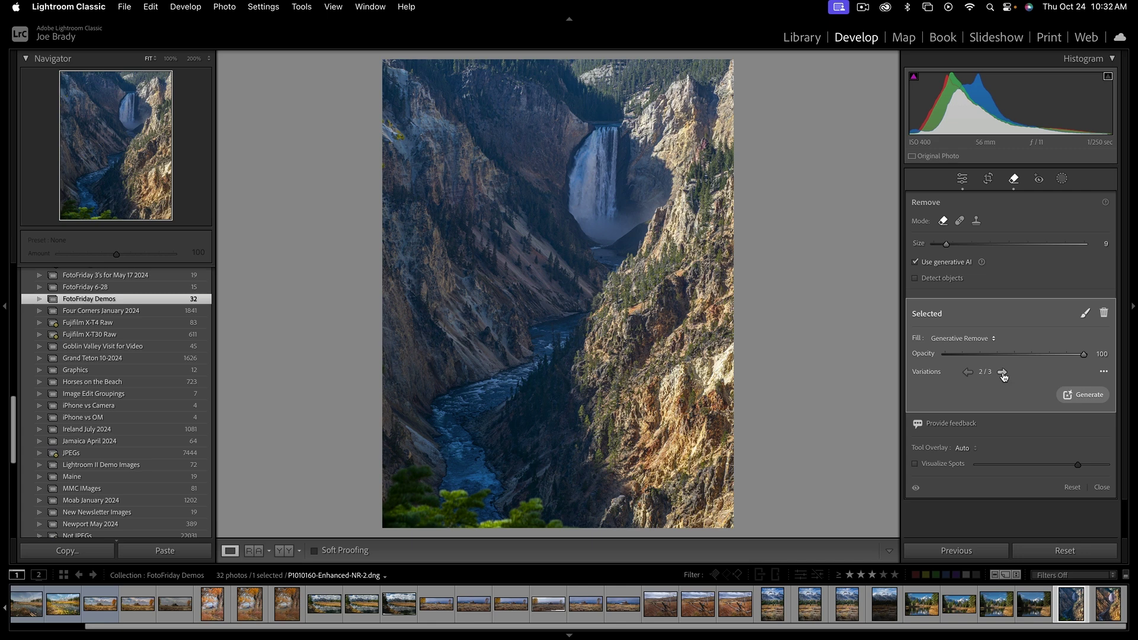
click(1004, 377)
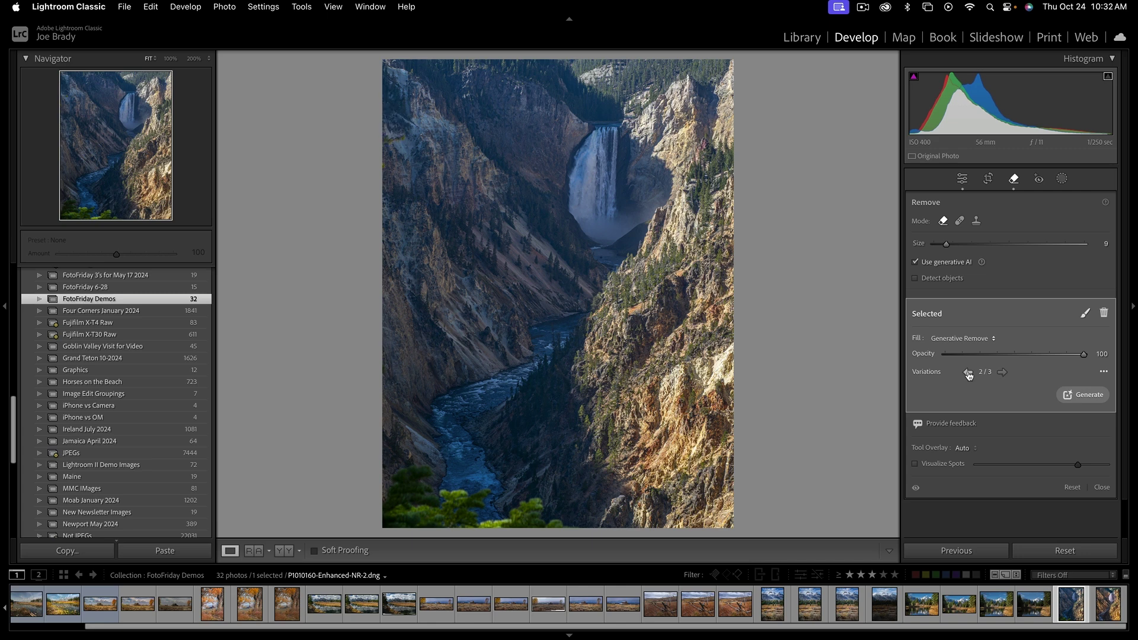
key(Escape)
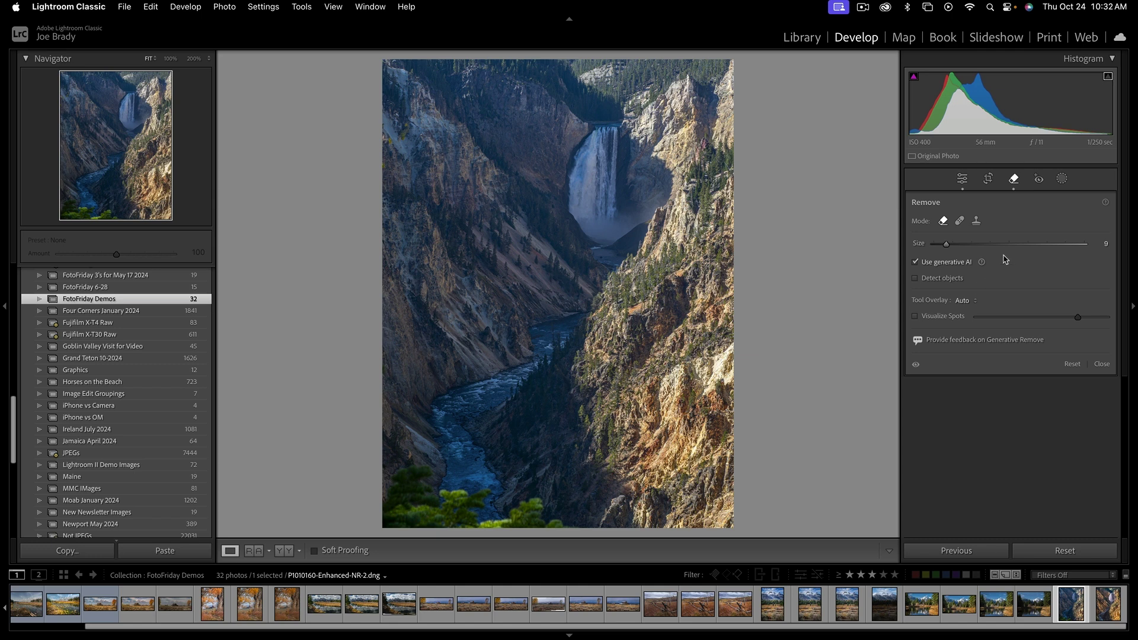
Step: Create a brush mask with Auto Mask and paint it over the shaded canyon walls, the waterfall and the river
click(1060, 179)
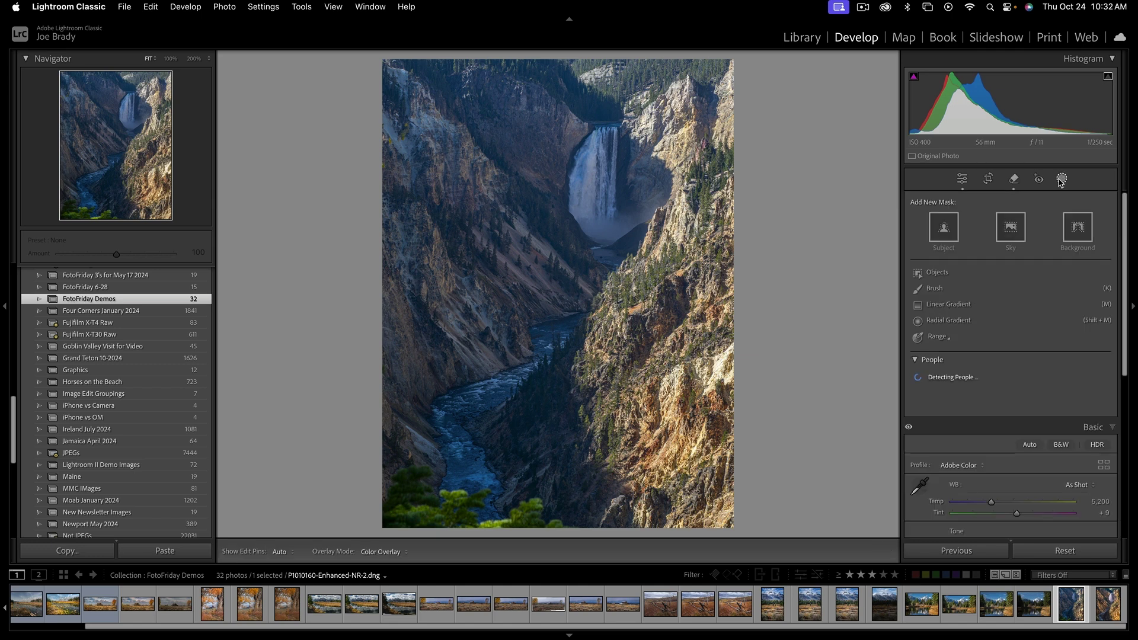
click(965, 289)
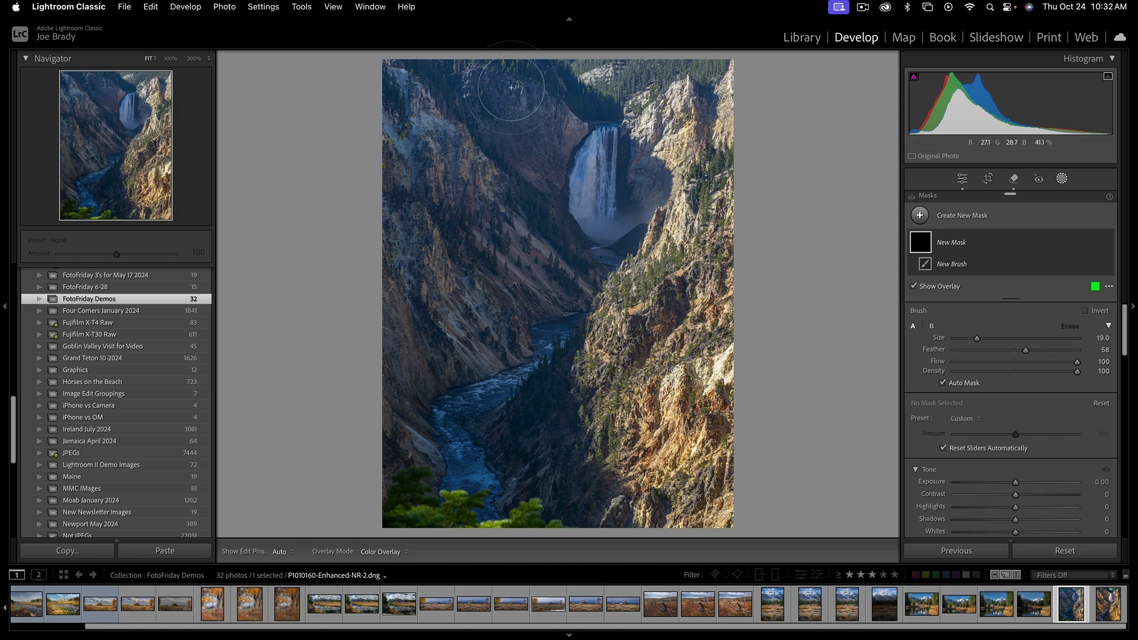
mouse_move(516, 105)
mouse_down()
mouse_move(578, 153)
mouse_move(583, 197)
mouse_move(529, 363)
mouse_move(532, 421)
mouse_move(551, 470)
mouse_move(615, 539)
mouse_move(513, 502)
mouse_move(415, 500)
mouse_move(412, 456)
mouse_move(508, 337)
mouse_move(473, 362)
mouse_move(488, 460)
mouse_move(615, 511)
mouse_move(484, 501)
mouse_move(508, 516)
mouse_move(461, 236)
mouse_move(530, 242)
mouse_move(531, 190)
mouse_move(434, 112)
mouse_move(405, 50)
mouse_move(449, 102)
mouse_move(464, 142)
mouse_move(469, 81)
mouse_move(342, 320)
mouse_move(368, 242)
mouse_move(367, 386)
mouse_move(447, 310)
mouse_move(434, 285)
mouse_move(451, 136)
mouse_move(468, 144)
mouse_move(480, 194)
mouse_move(502, 171)
mouse_move(434, 117)
mouse_move(389, 142)
mouse_up()
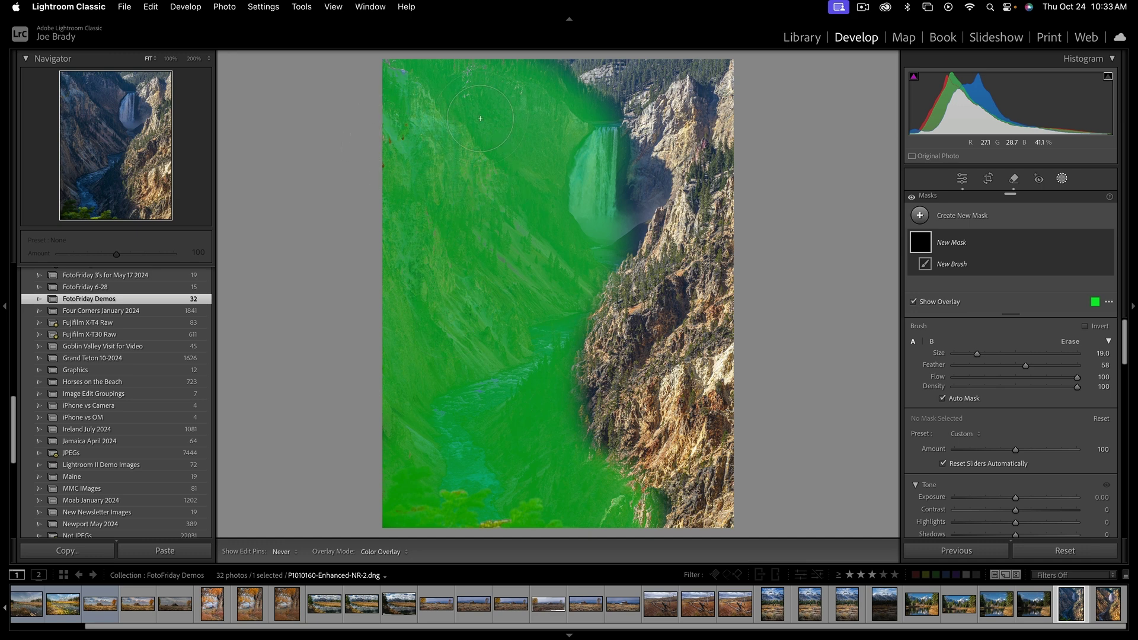
mouse_move(560, 198)
mouse_down()
mouse_move(599, 219)
mouse_move(621, 208)
mouse_move(607, 150)
mouse_move(629, 183)
mouse_move(610, 221)
mouse_up()
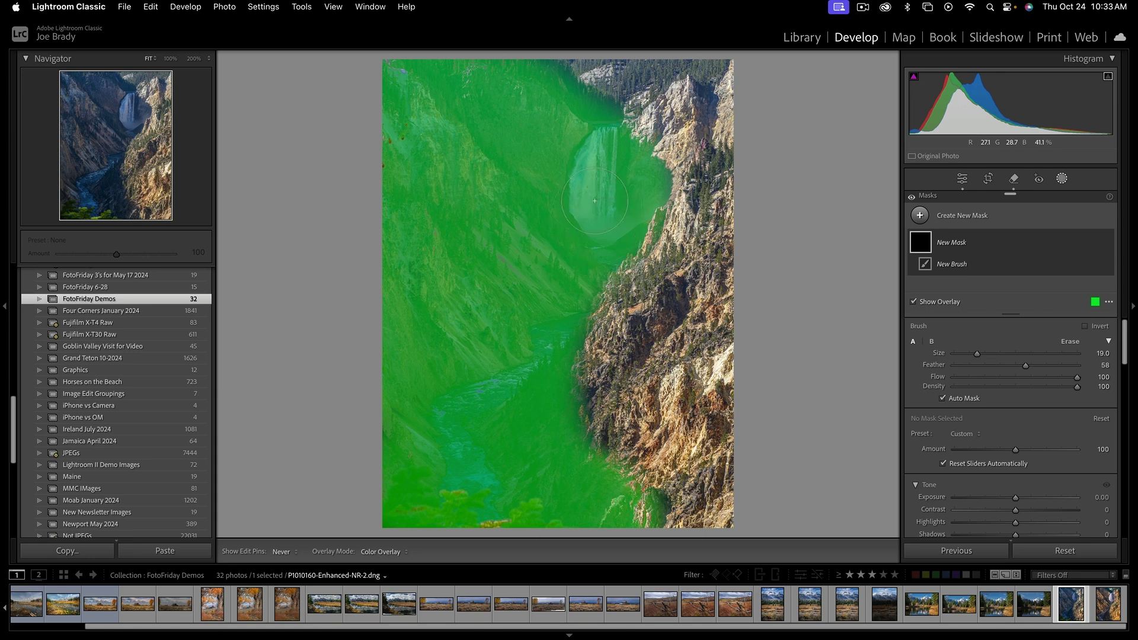
mouse_move(586, 126)
mouse_down()
mouse_move(578, 104)
mouse_move(527, 64)
mouse_up()
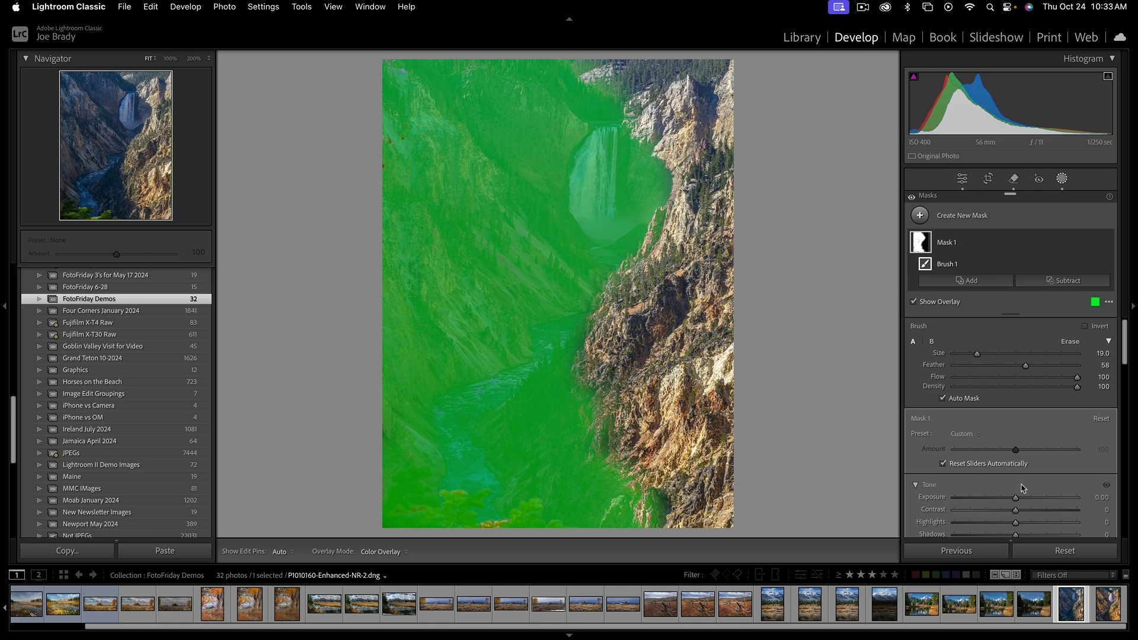
Step: Brighten the masked shaded area with Exposure 0.52 and Contrast 19
drag(1016, 499, 1023, 499)
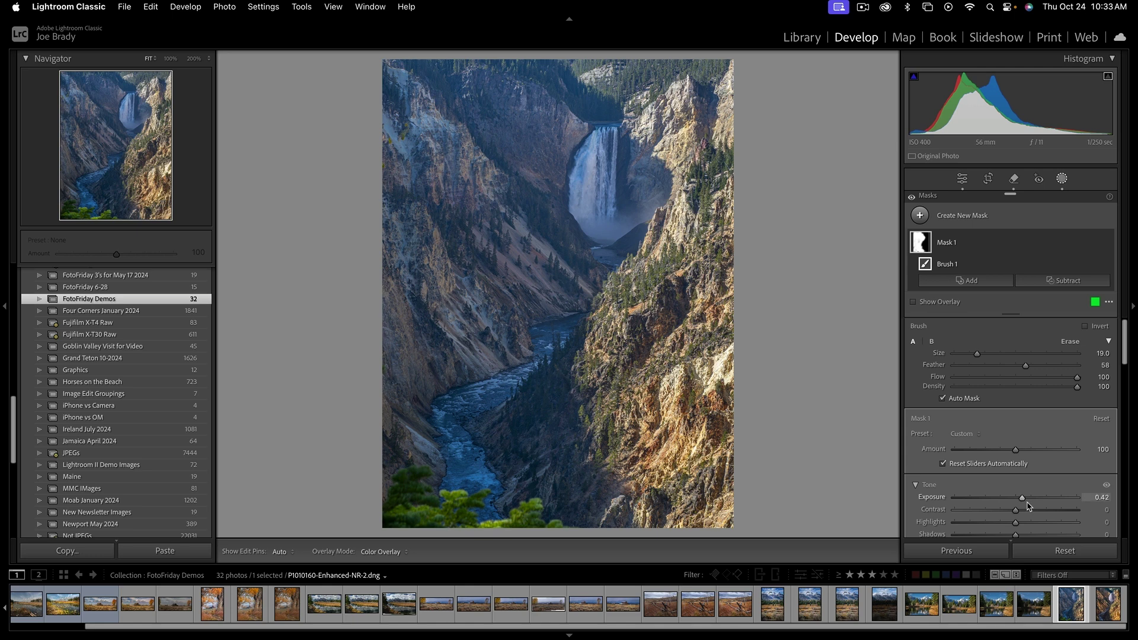
scroll(1035, 481, down, 3)
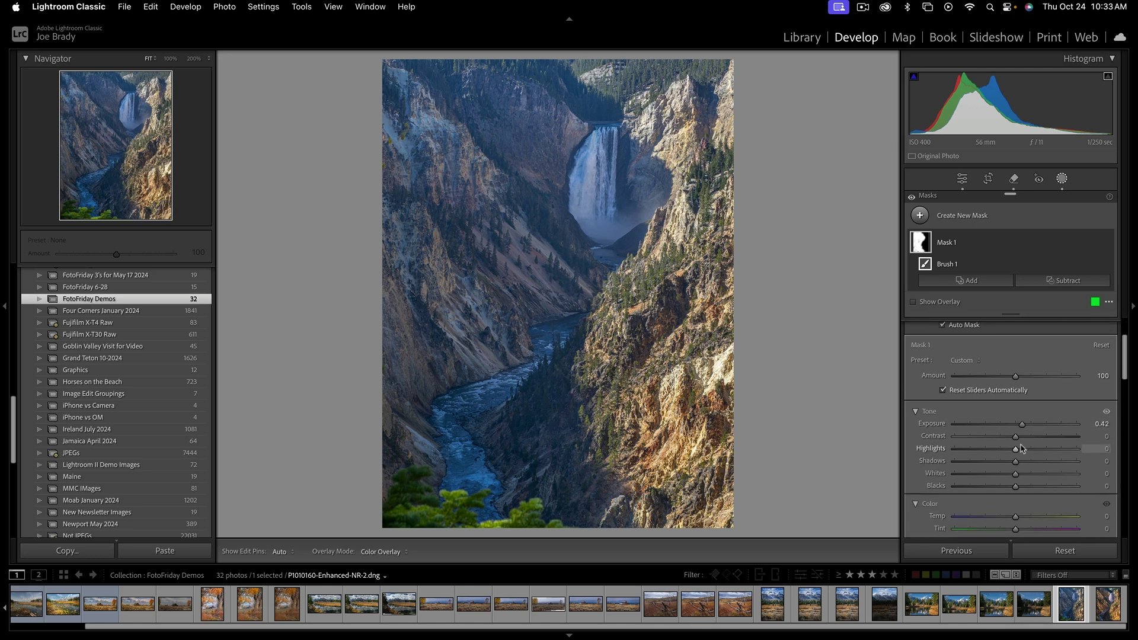
mouse_move(1027, 441)
mouse_down()
mouse_move(1015, 441)
mouse_move(1028, 442)
mouse_move(1024, 427)
mouse_up()
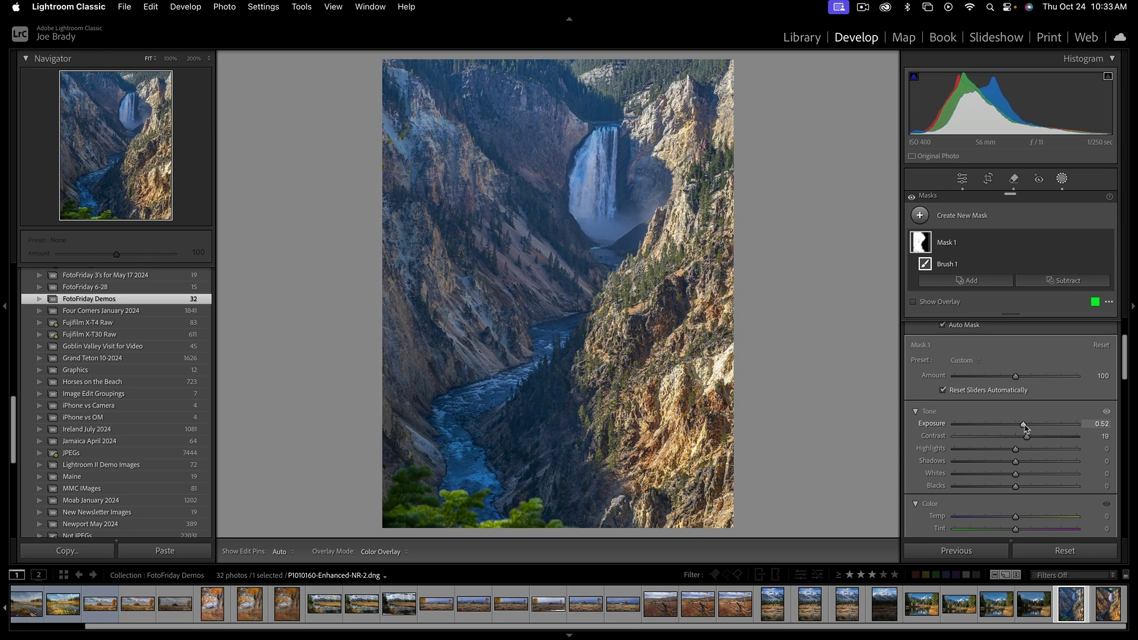
Step: Warm the masked area's Temp to slightly above 18, set its Saturation to 31 and leave masking
scroll(1020, 468, down, 5)
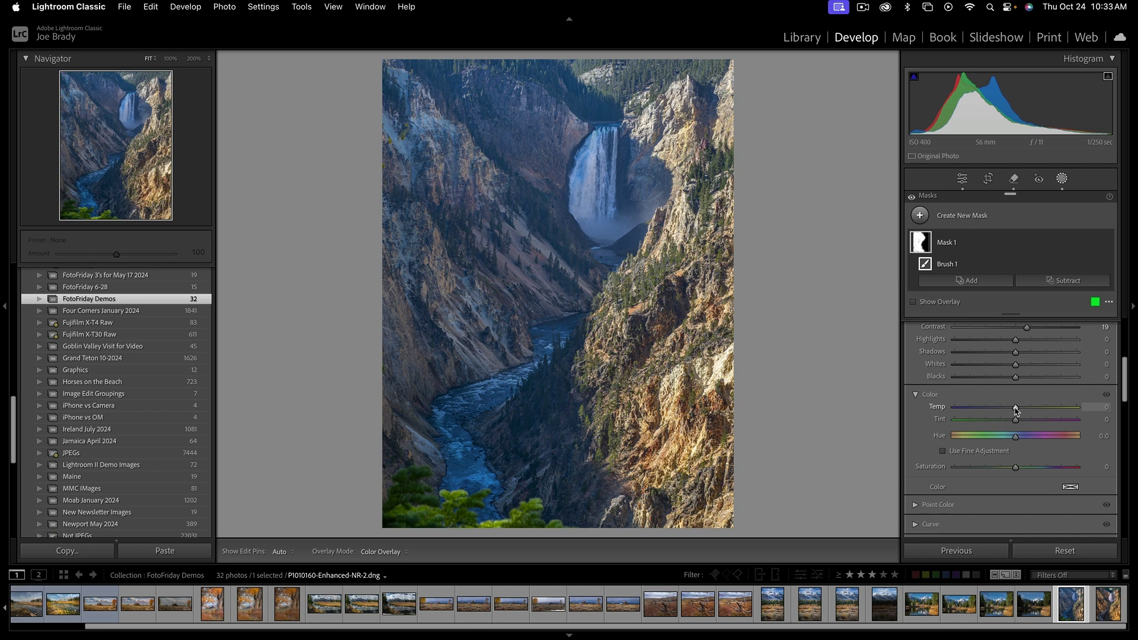
drag(1016, 409, 1028, 409)
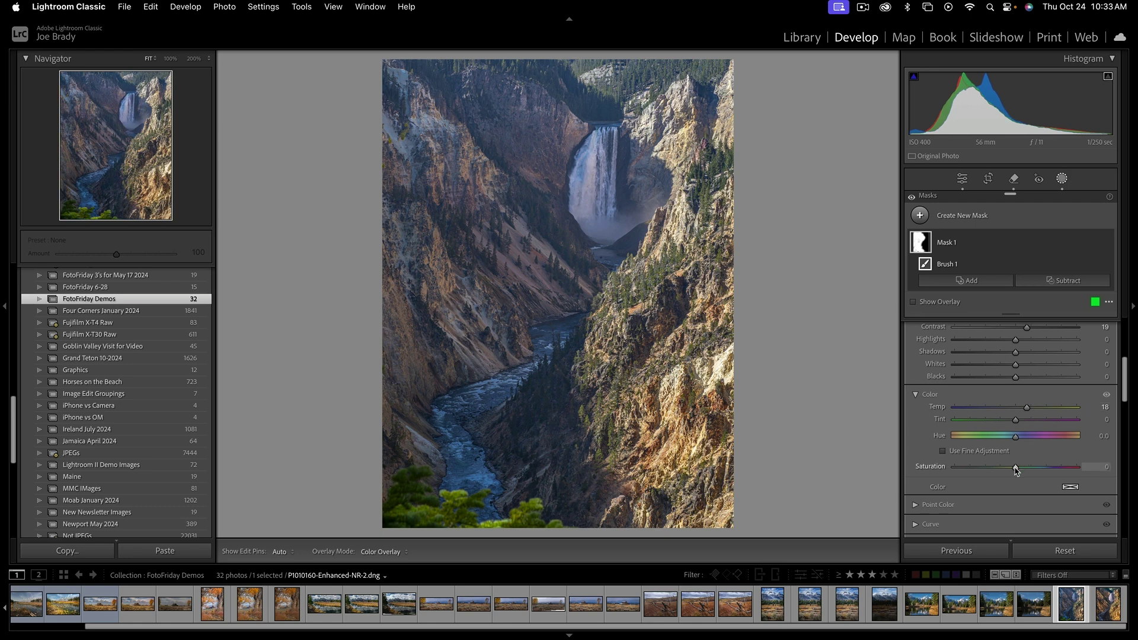
mouse_move(1024, 467)
mouse_down()
mouse_move(1036, 467)
mouse_move(1023, 469)
mouse_up()
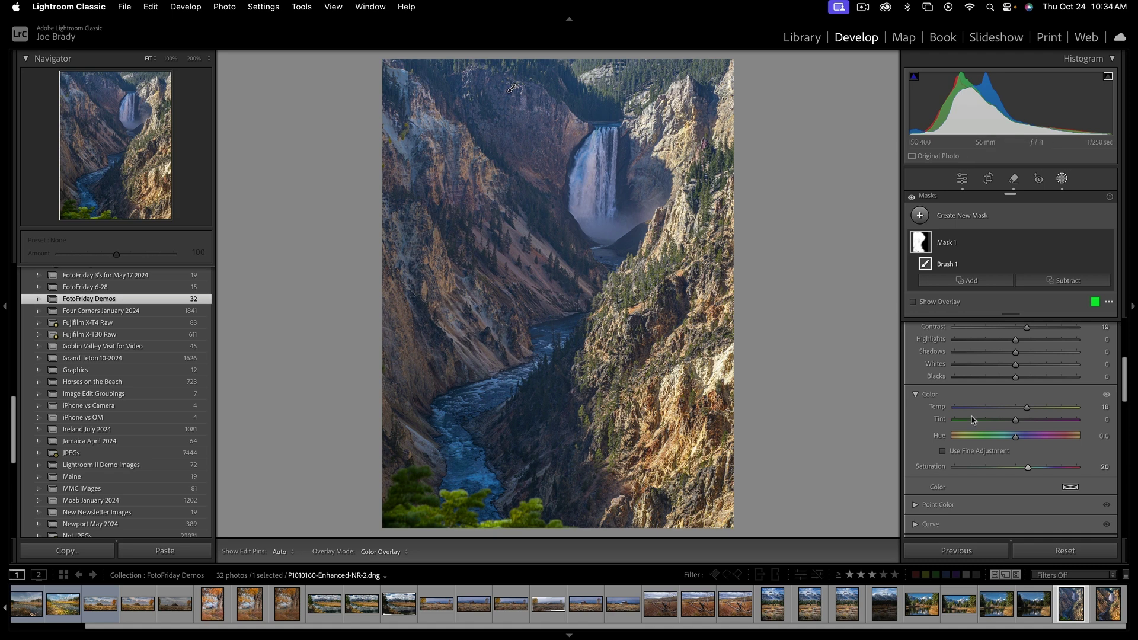
drag(1029, 470, 1035, 469)
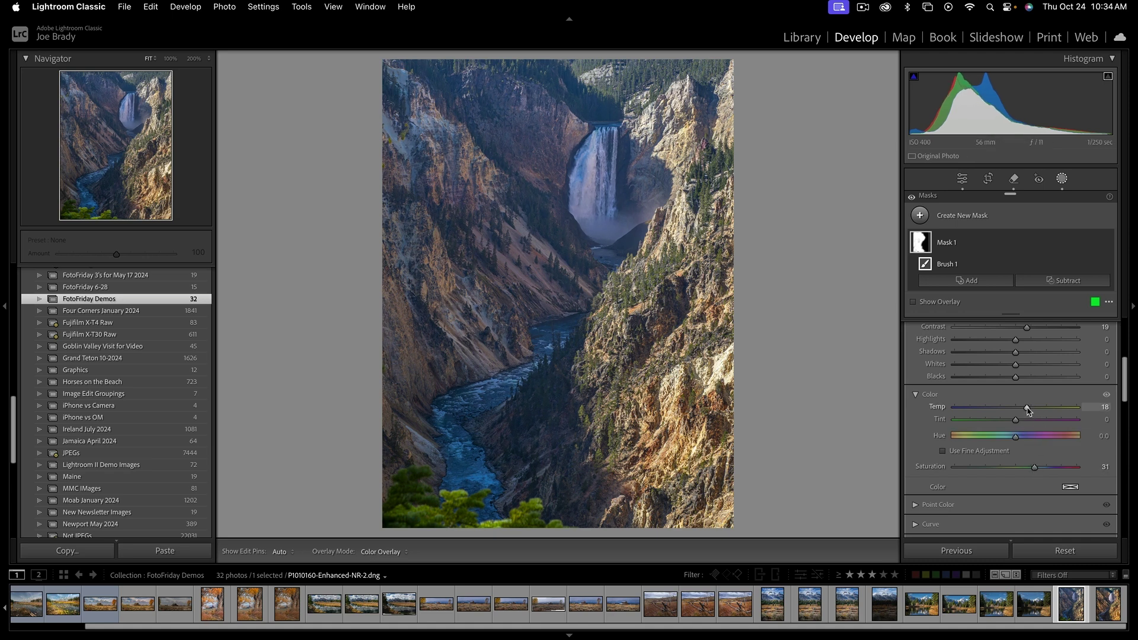
drag(1028, 410, 1032, 411)
click(1063, 180)
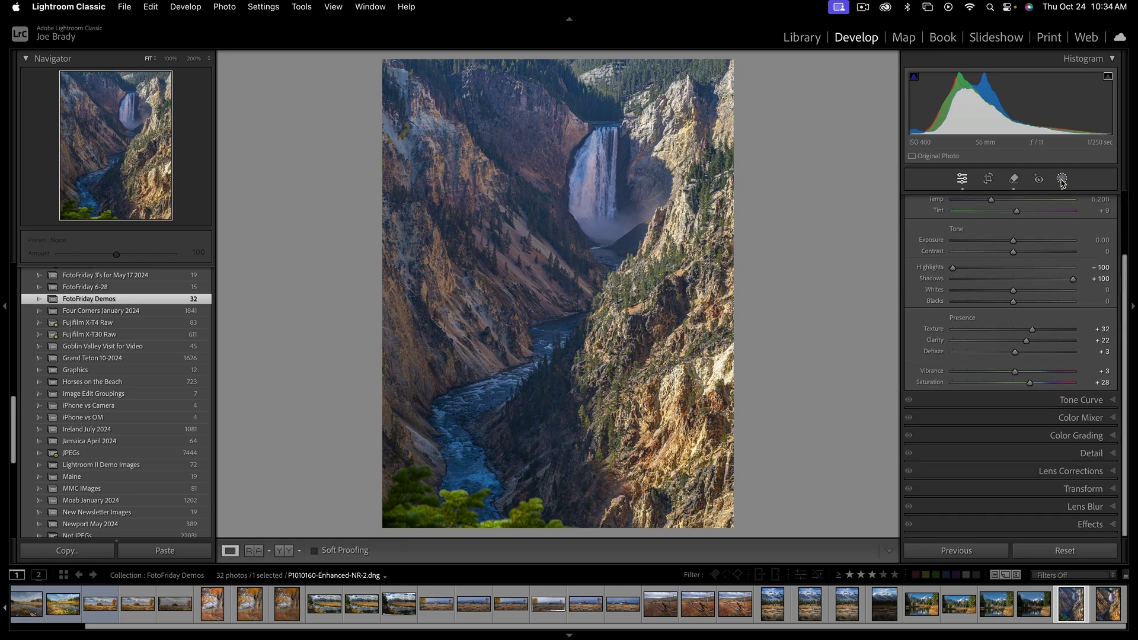
Step: Create a second brush mask and paint it with a smaller brush over the dark evergreen trees on the canyon rim, slopes and riverbank
click(1062, 179)
click(995, 216)
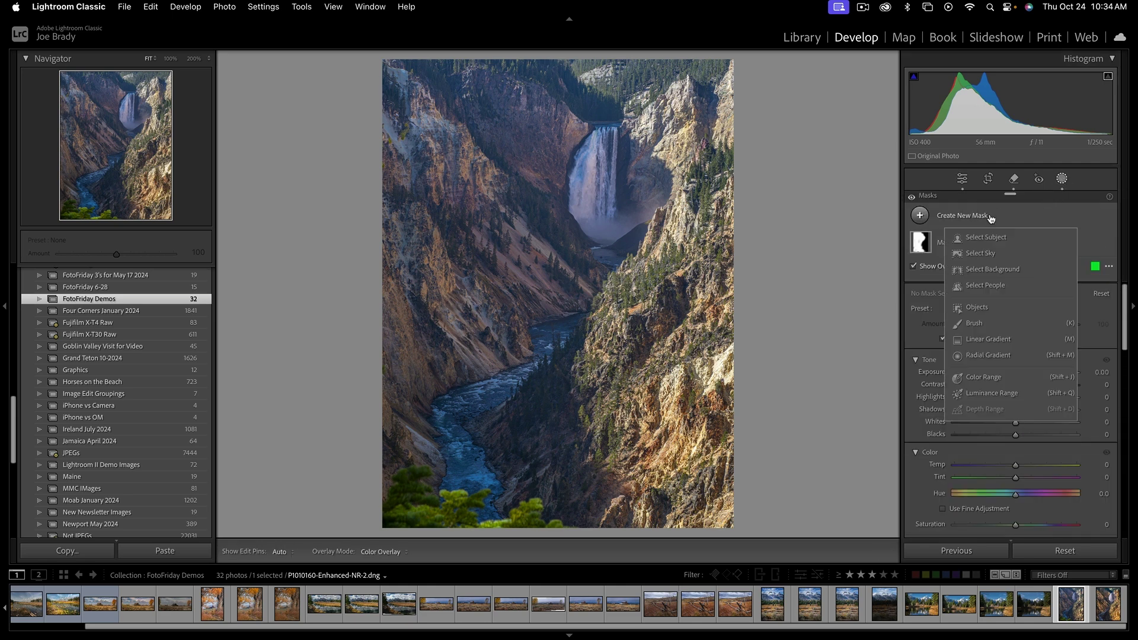
click(1003, 325)
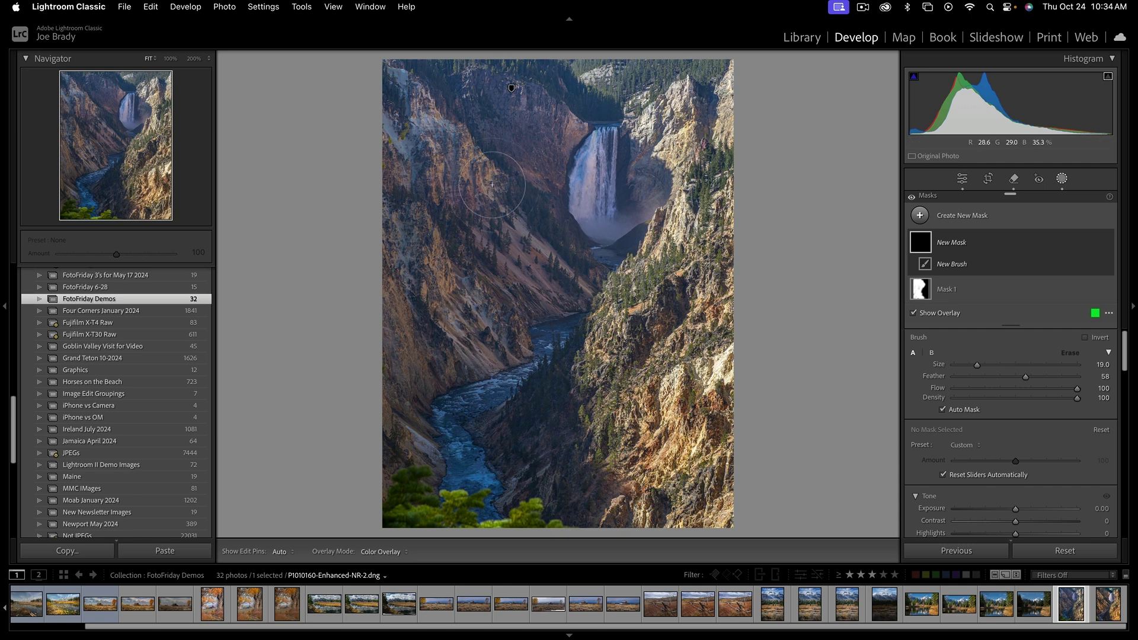
scroll(492, 176, up, 4)
mouse_move(610, 115)
mouse_down()
mouse_move(517, 74)
mouse_move(424, 74)
mouse_move(443, 89)
mouse_move(407, 98)
mouse_move(388, 80)
mouse_up()
drag(521, 195, 587, 274)
drag(488, 257, 443, 215)
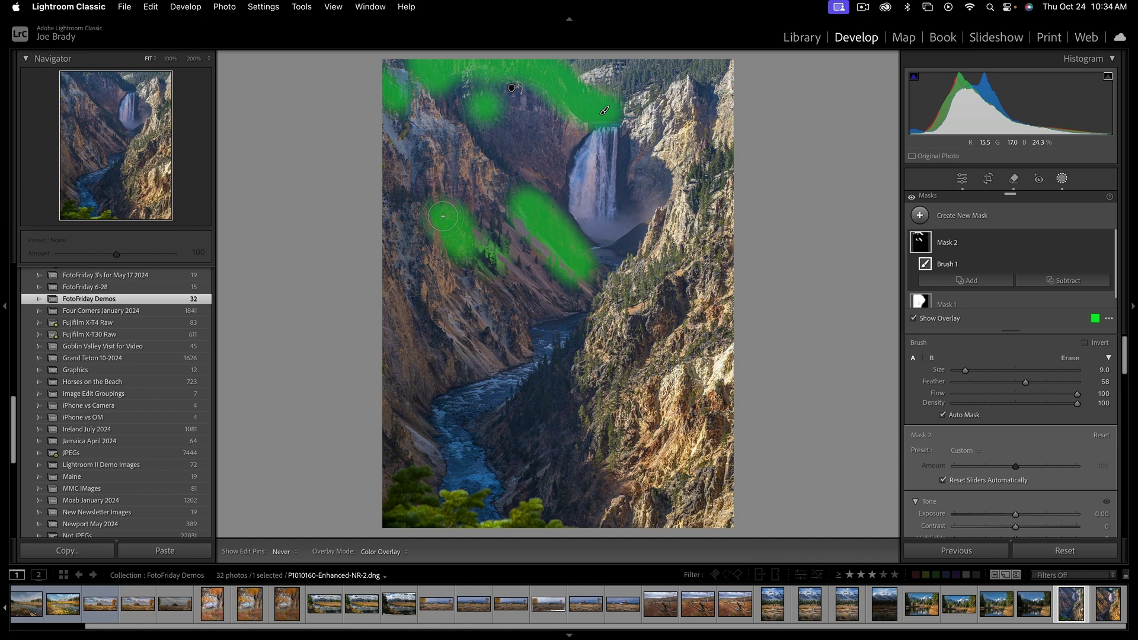
click(500, 229)
mouse_move(503, 247)
mouse_down()
mouse_move(549, 282)
mouse_move(492, 265)
mouse_move(526, 246)
mouse_move(480, 253)
mouse_up()
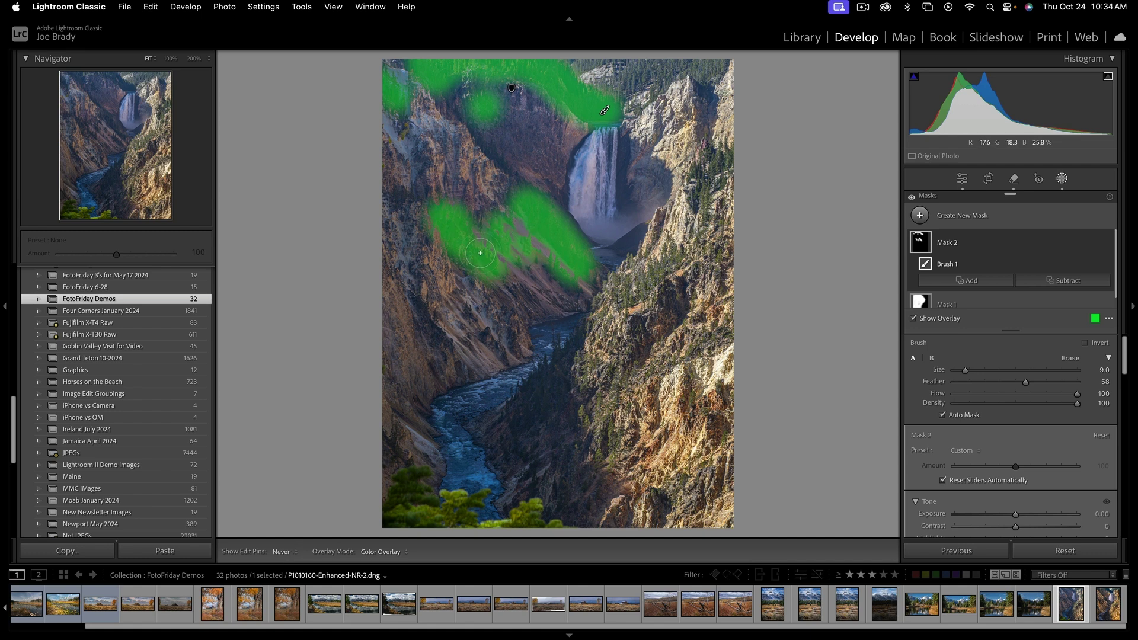
mouse_move(563, 276)
mouse_down()
mouse_move(574, 291)
mouse_move(545, 266)
mouse_up()
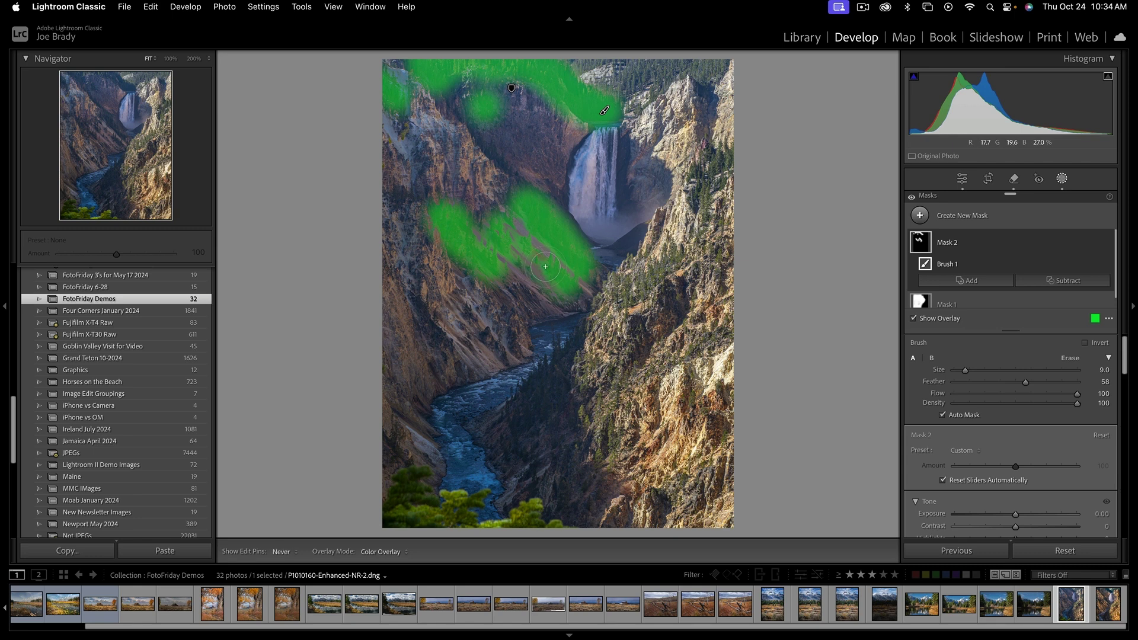
mouse_move(441, 234)
mouse_down()
mouse_move(398, 193)
mouse_move(408, 200)
mouse_up()
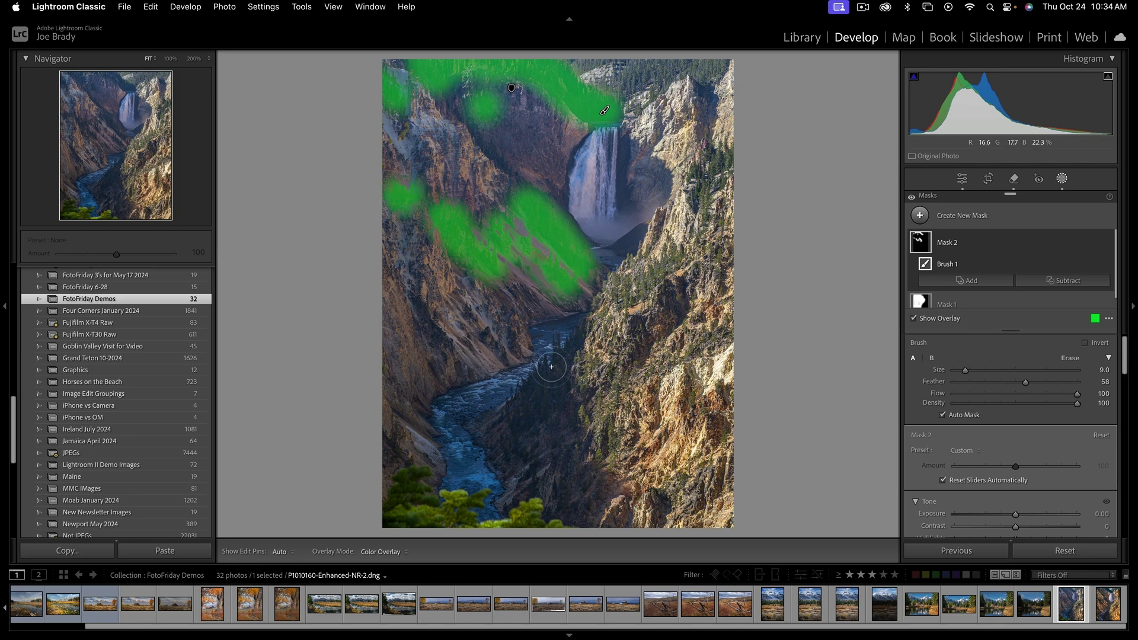
mouse_move(569, 341)
mouse_down()
mouse_move(527, 404)
mouse_move(537, 411)
mouse_move(555, 378)
mouse_up()
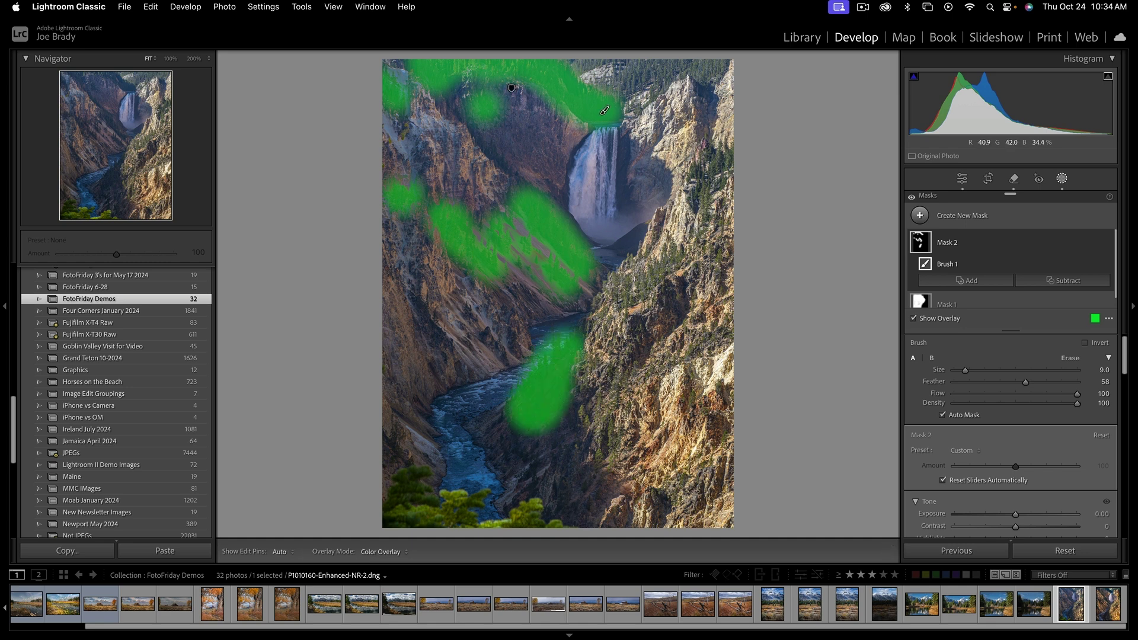
drag(490, 150, 506, 168)
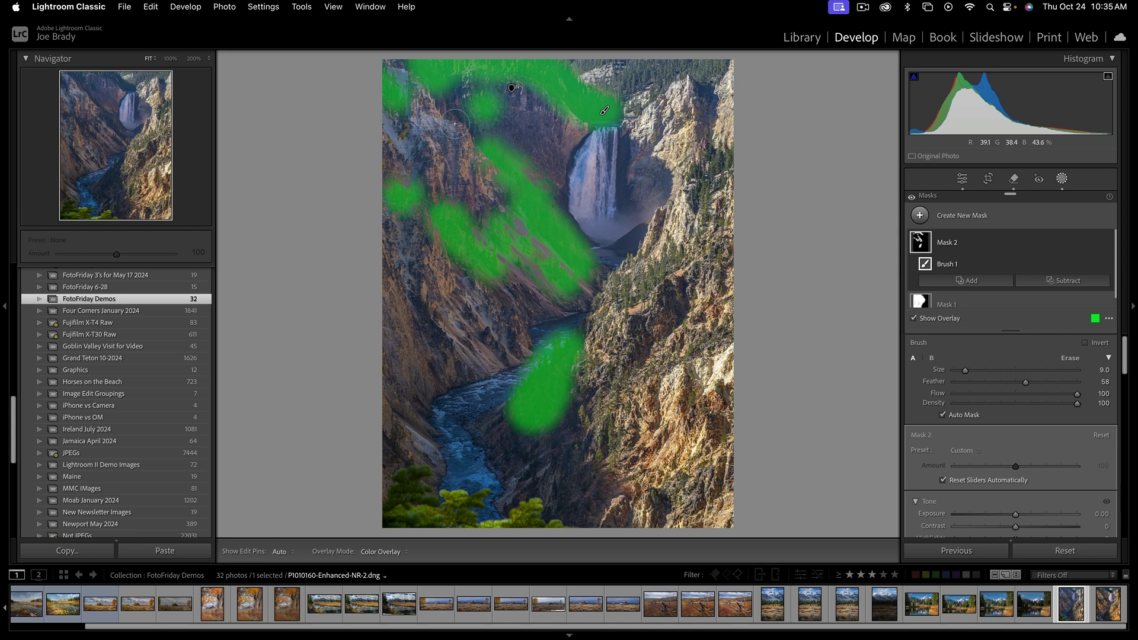
key(h)
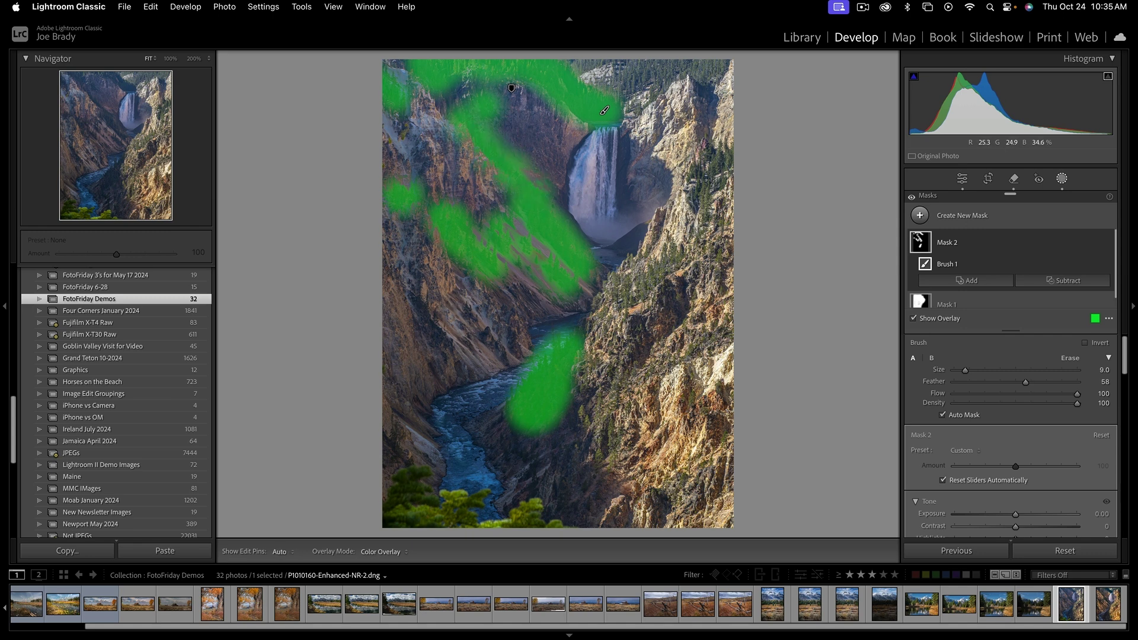
Step: Hide the mask overlay and brighten the masked trees with Exposure 0.30 and Shadows 26
scroll(1028, 466, down, 3)
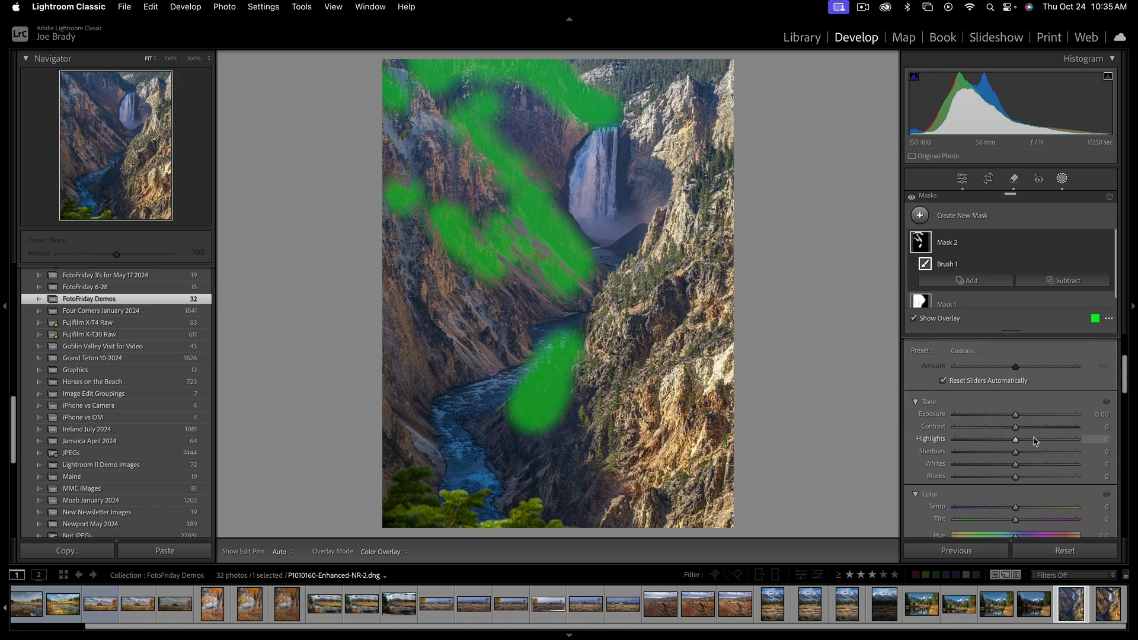
key(o)
drag(1017, 418, 1023, 419)
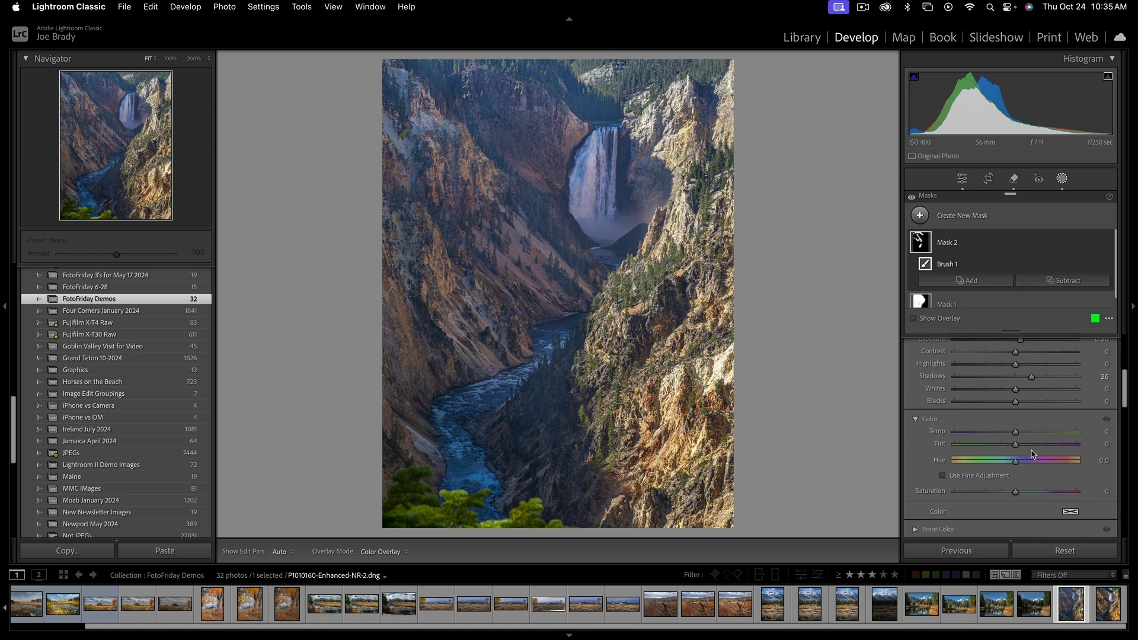
Step: Shift the masked trees toward cool green with Temp -15 and Tint -22, and set Dehaze to 22
scroll(1025, 438, down, 3)
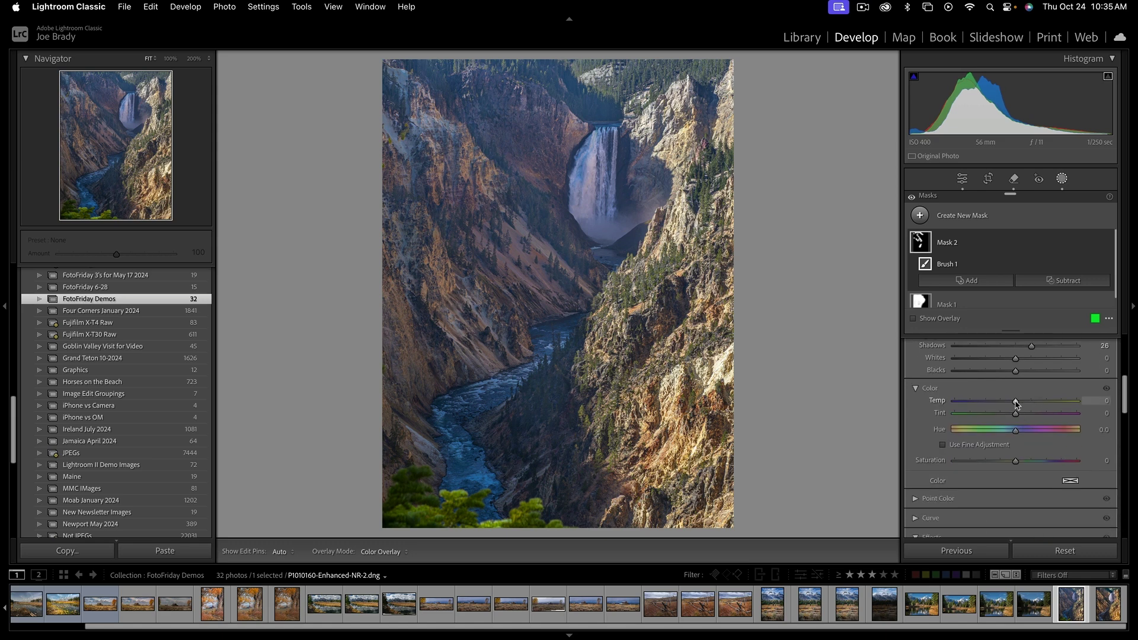
mouse_move(1016, 404)
mouse_down()
mouse_move(1006, 402)
mouse_move(1004, 417)
mouse_up()
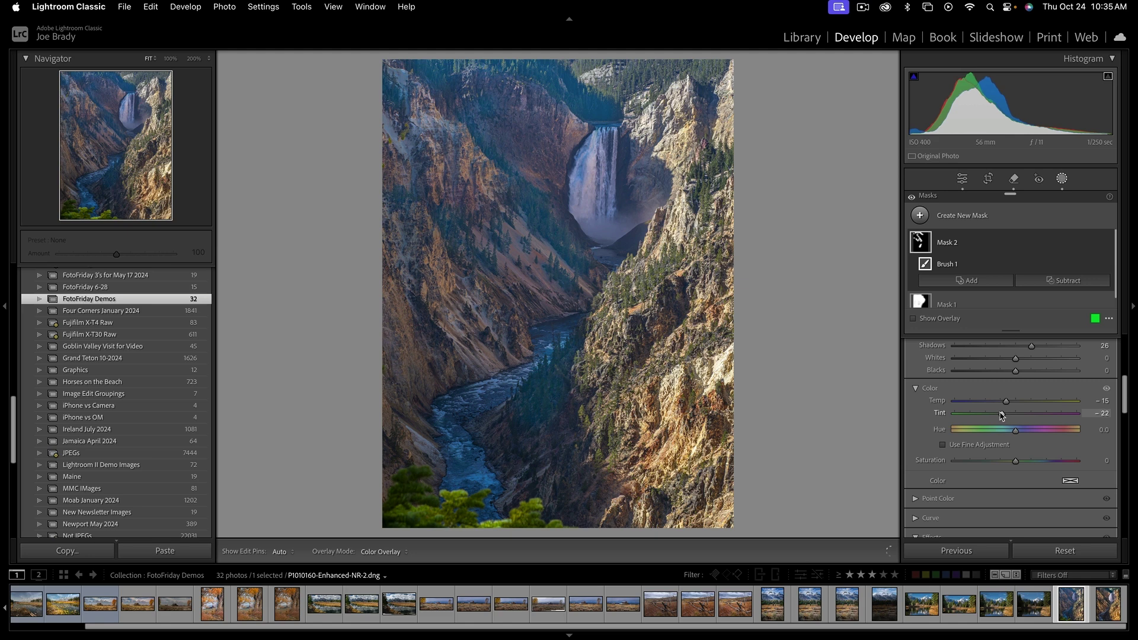
scroll(1040, 420, down, 3)
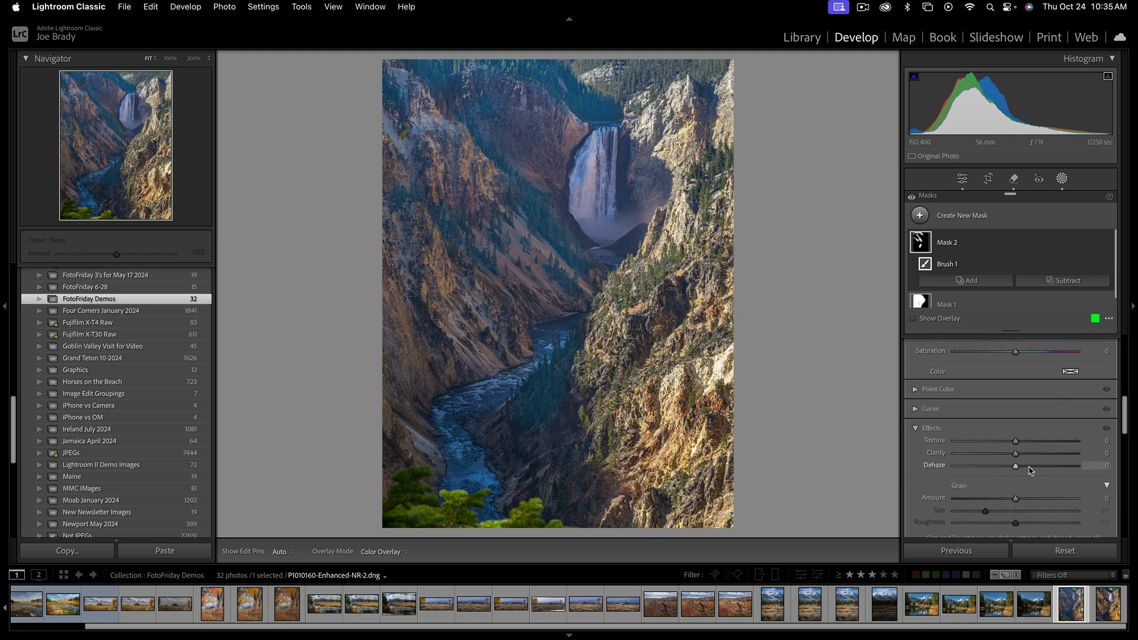
click(1030, 467)
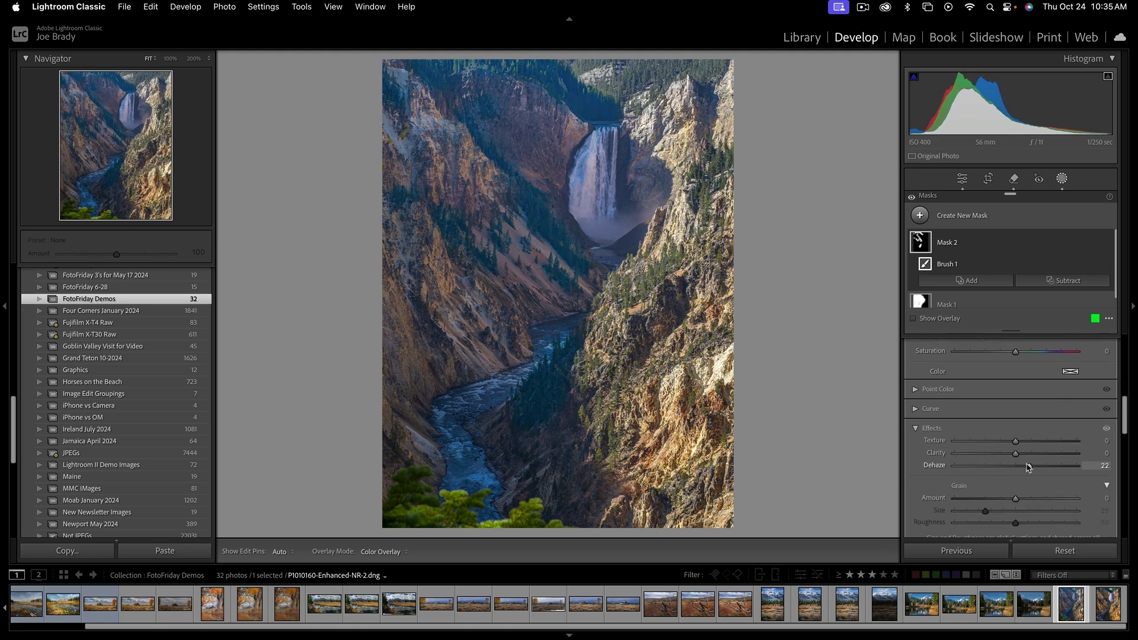
Step: Refine the tree mask by setting Temp to -6, Contrast to 19 and Exposure to 0.18
scroll(1027, 451, up, 6)
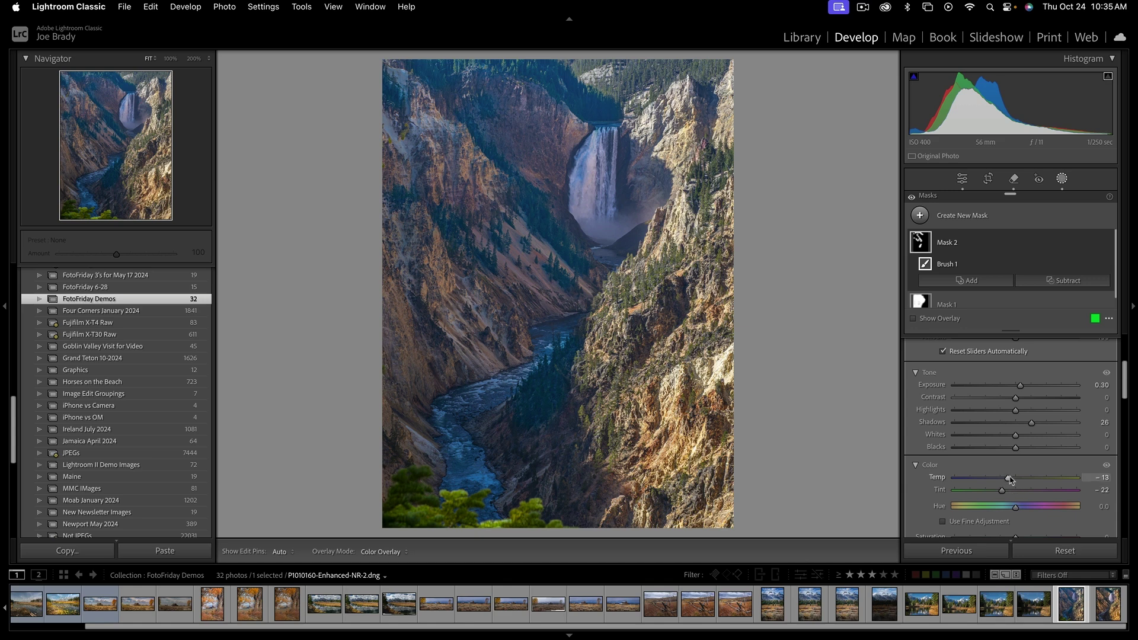
drag(1011, 480, 1013, 480)
click(1027, 400)
scroll(1037, 438, down, 3)
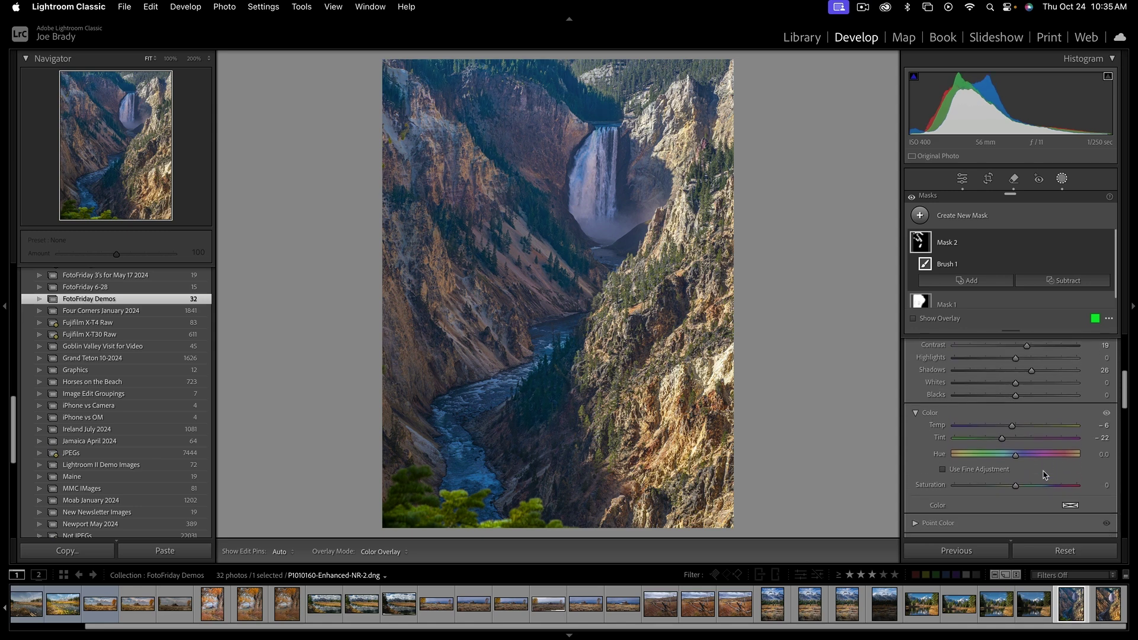
scroll(1029, 410, up, 3)
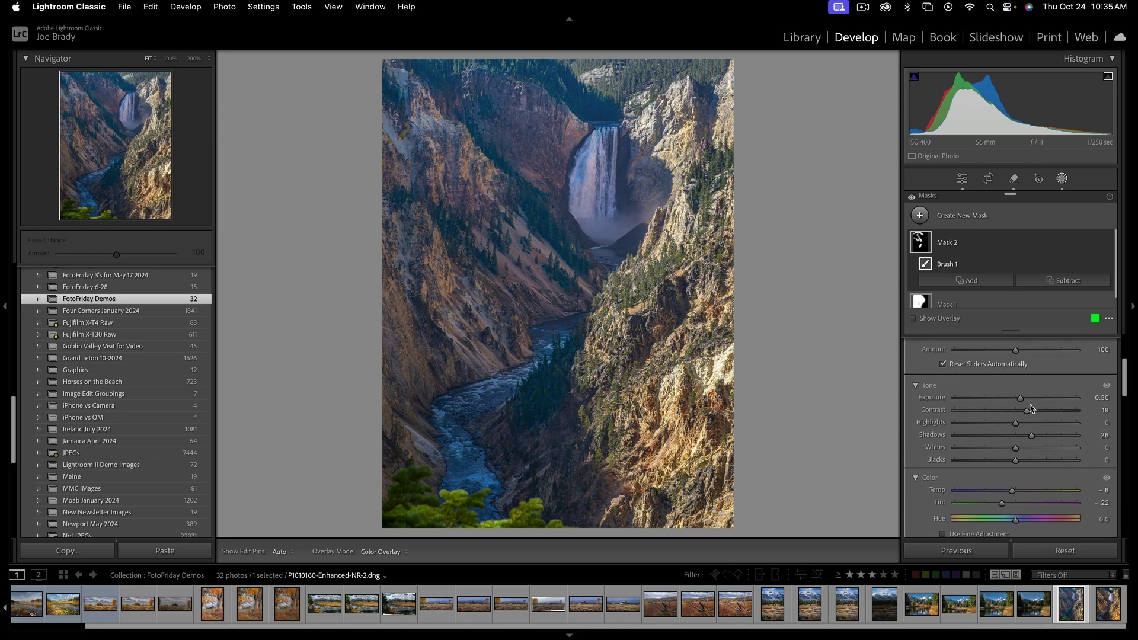
drag(1018, 403, 1019, 403)
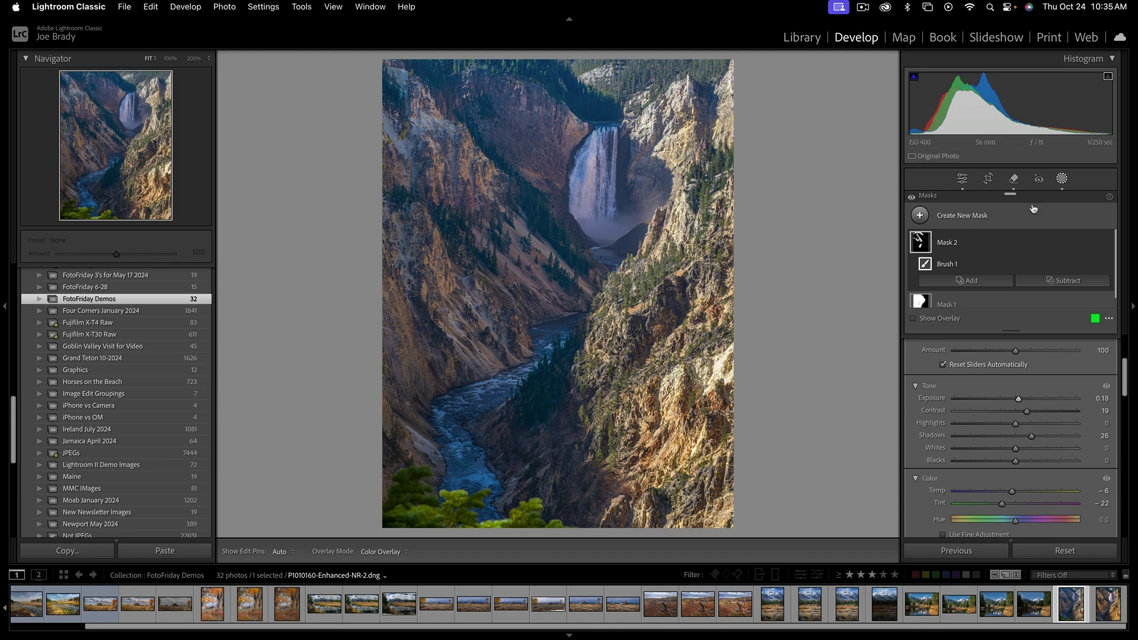
Step: Create a third brush mask and paint it over the waterfall and the mist at its base
click(974, 215)
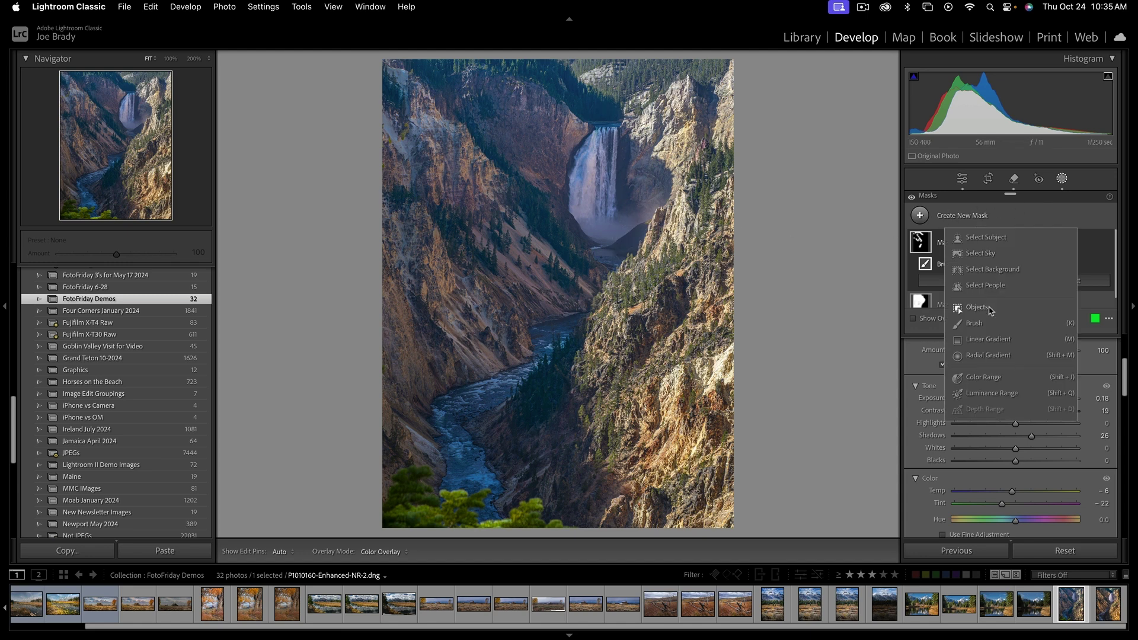
click(974, 323)
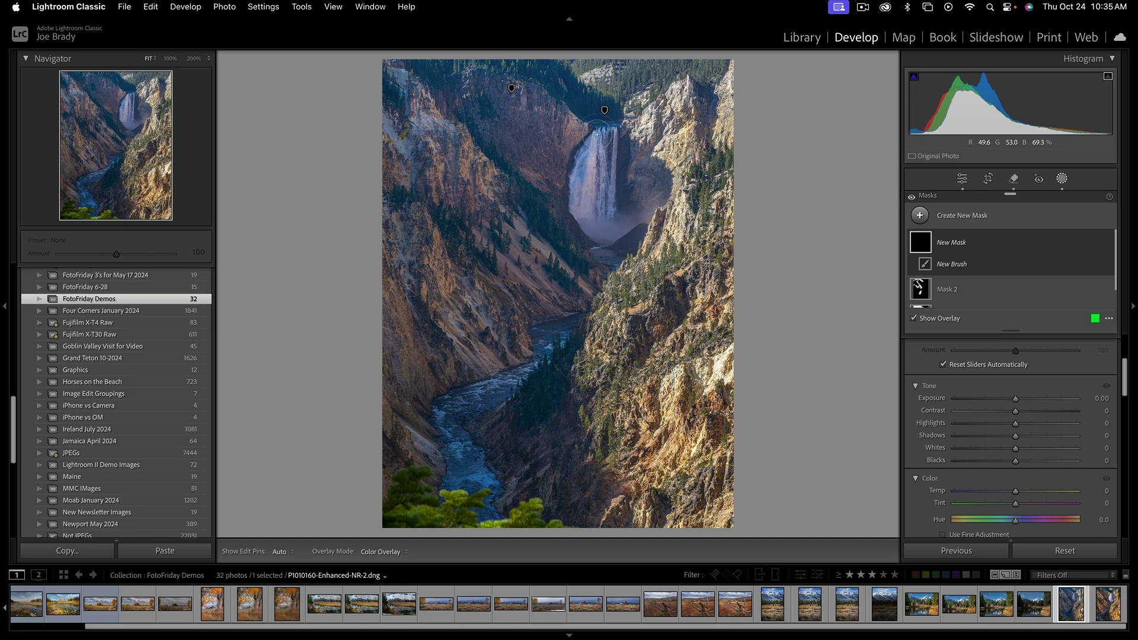
mouse_move(599, 127)
mouse_down()
mouse_move(592, 199)
mouse_move(607, 239)
mouse_move(631, 196)
mouse_move(607, 127)
mouse_move(600, 147)
mouse_up()
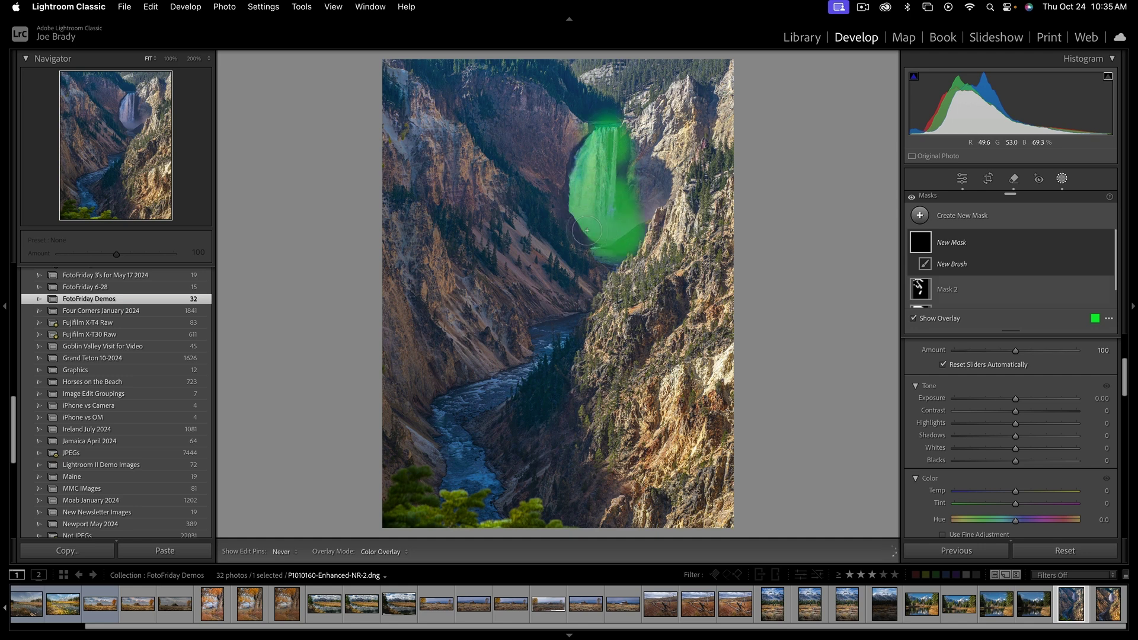
mouse_move(609, 225)
mouse_down()
mouse_move(635, 203)
mouse_move(618, 165)
mouse_up()
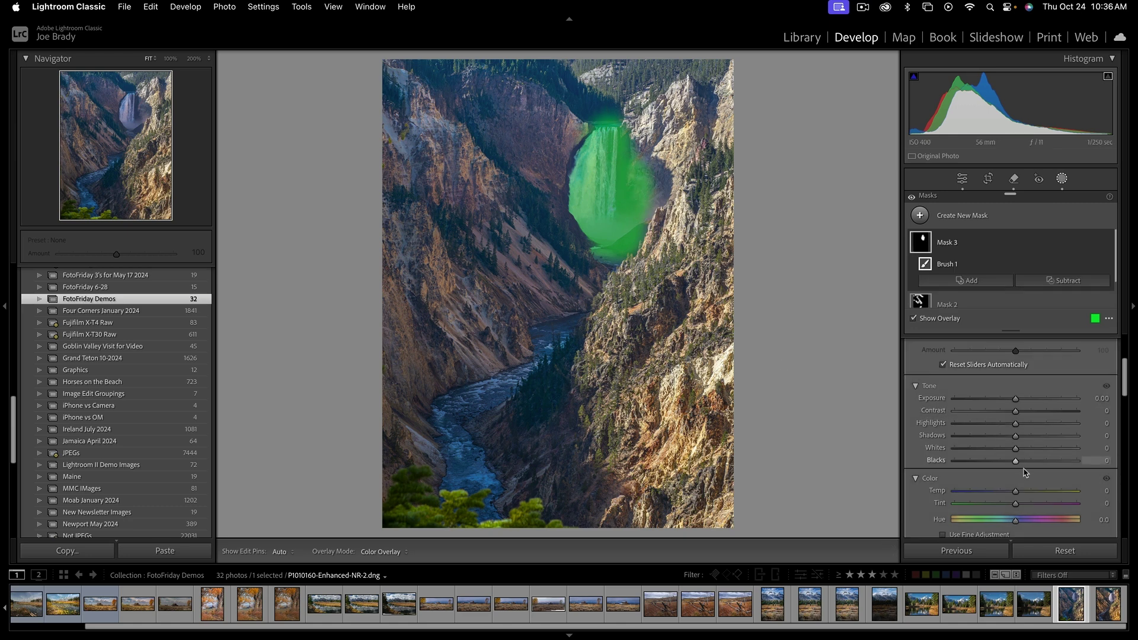
Step: Brighten and slightly warm the masked waterfall with Exposure 0.24 and Temp 10
drag(1015, 398, 1020, 401)
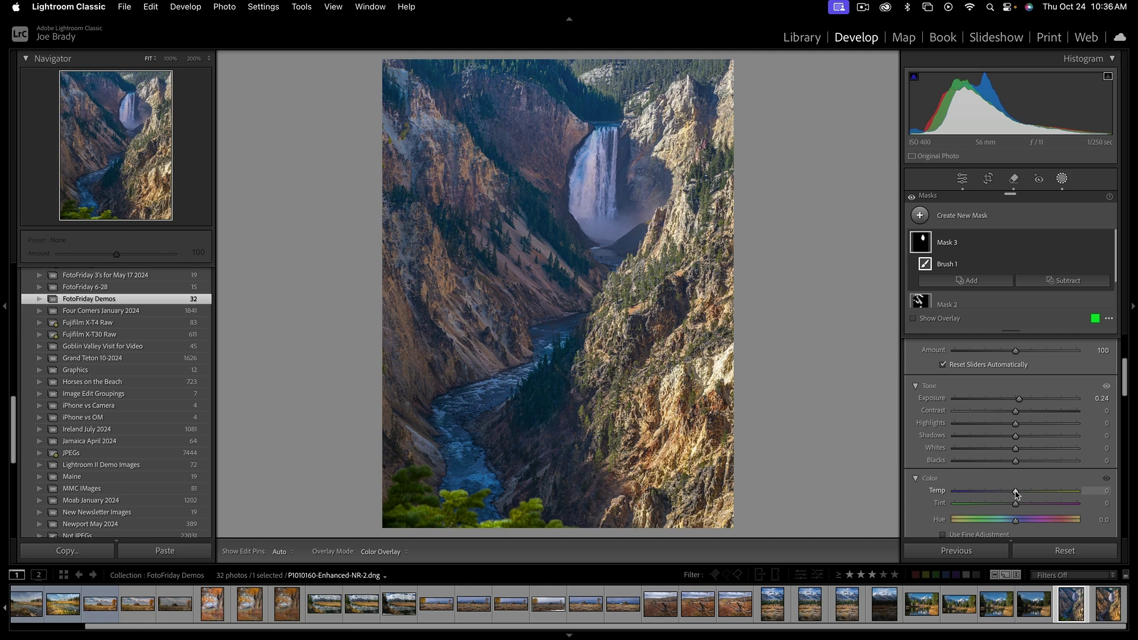
drag(1016, 494, 1040, 494)
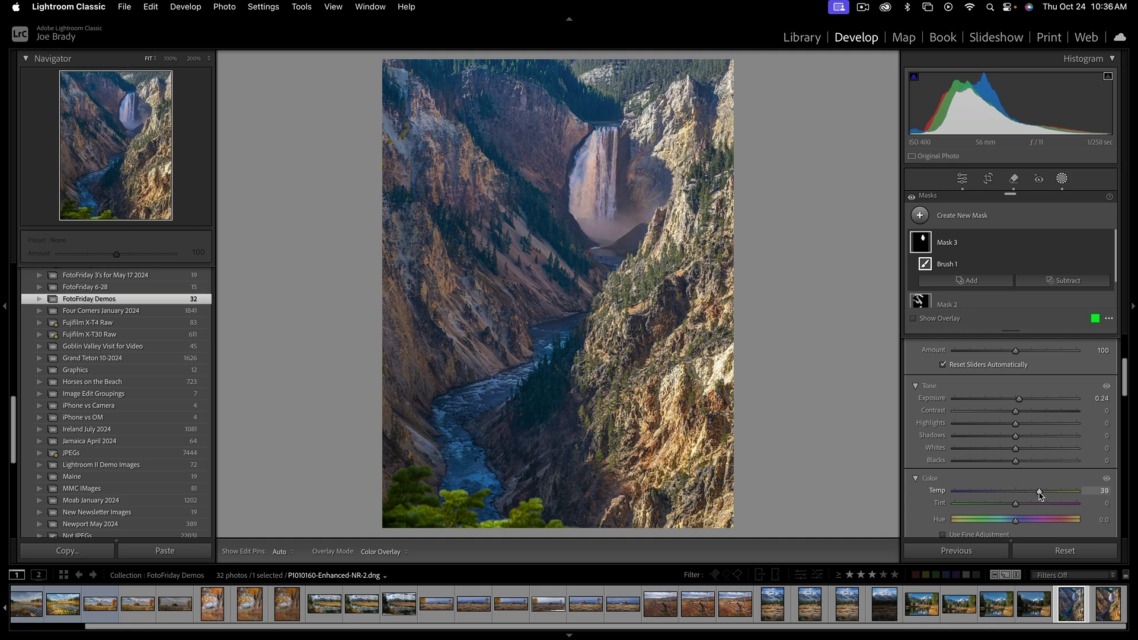
drag(1040, 494, 1023, 496)
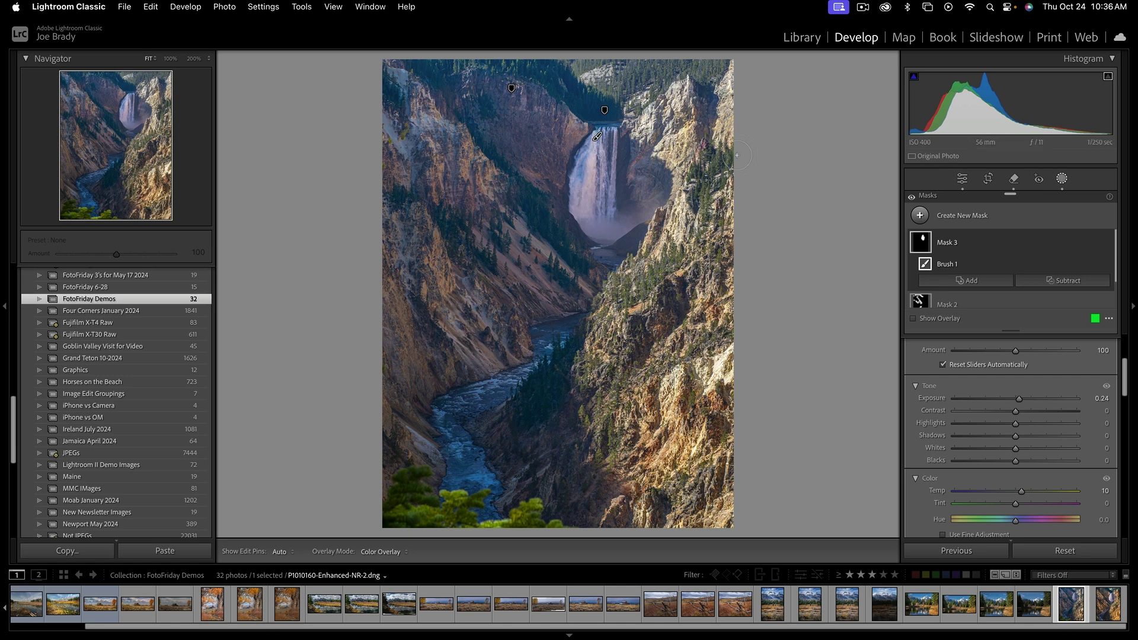
Step: Create a fourth brush mask and paint it over the entire sunlit canyon wall to the right of the waterfall and river
click(982, 219)
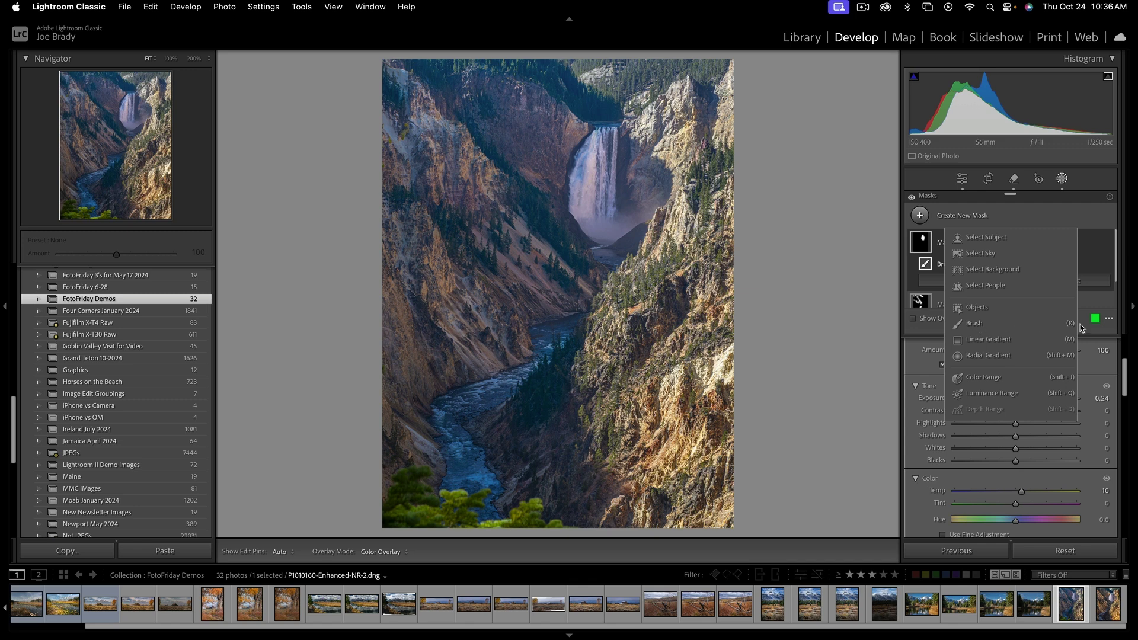
click(975, 324)
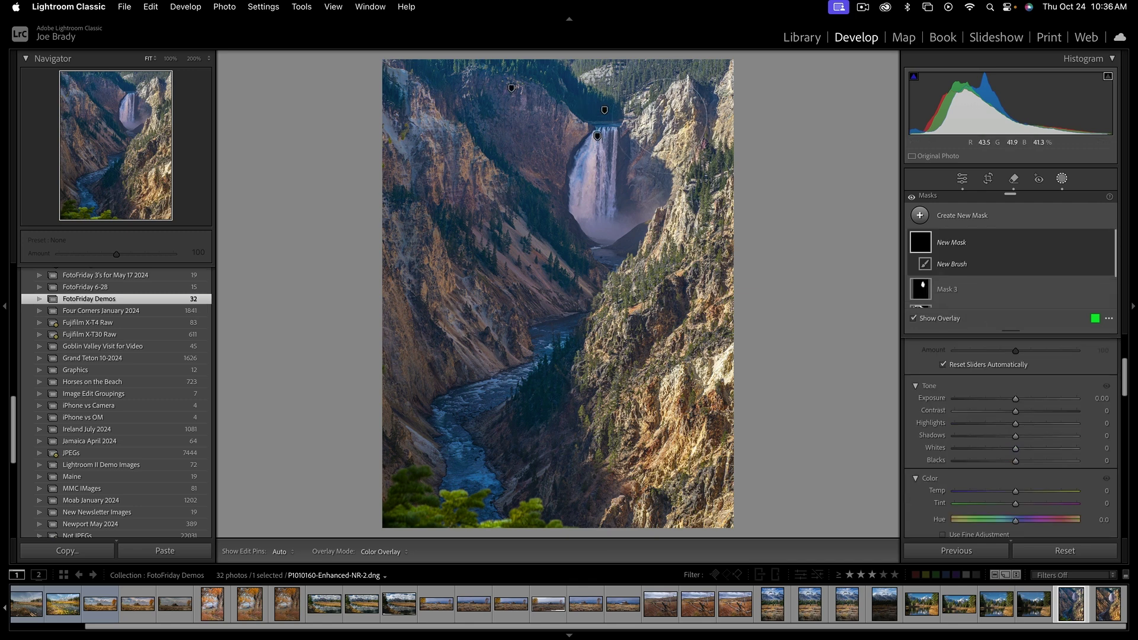
drag(688, 89, 693, 160)
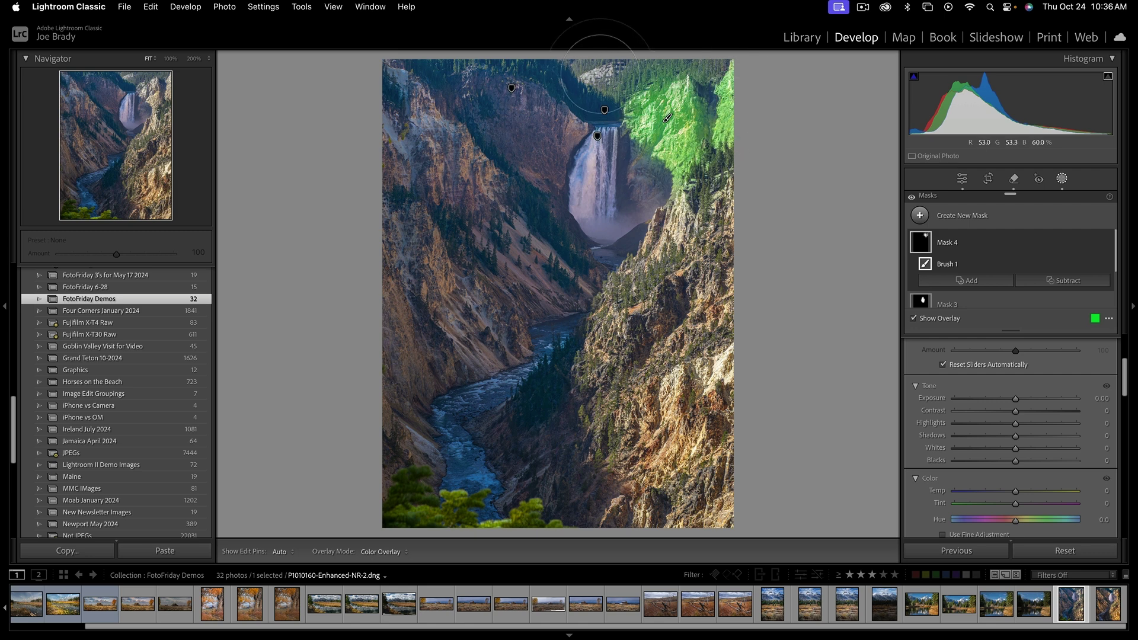
click(604, 83)
key(h)
mouse_move(652, 224)
mouse_down()
mouse_move(705, 270)
mouse_move(735, 358)
mouse_move(628, 474)
mouse_move(729, 512)
mouse_move(631, 520)
mouse_move(566, 368)
mouse_move(584, 320)
mouse_move(629, 319)
mouse_up()
key(h)
key(h)
key(h)
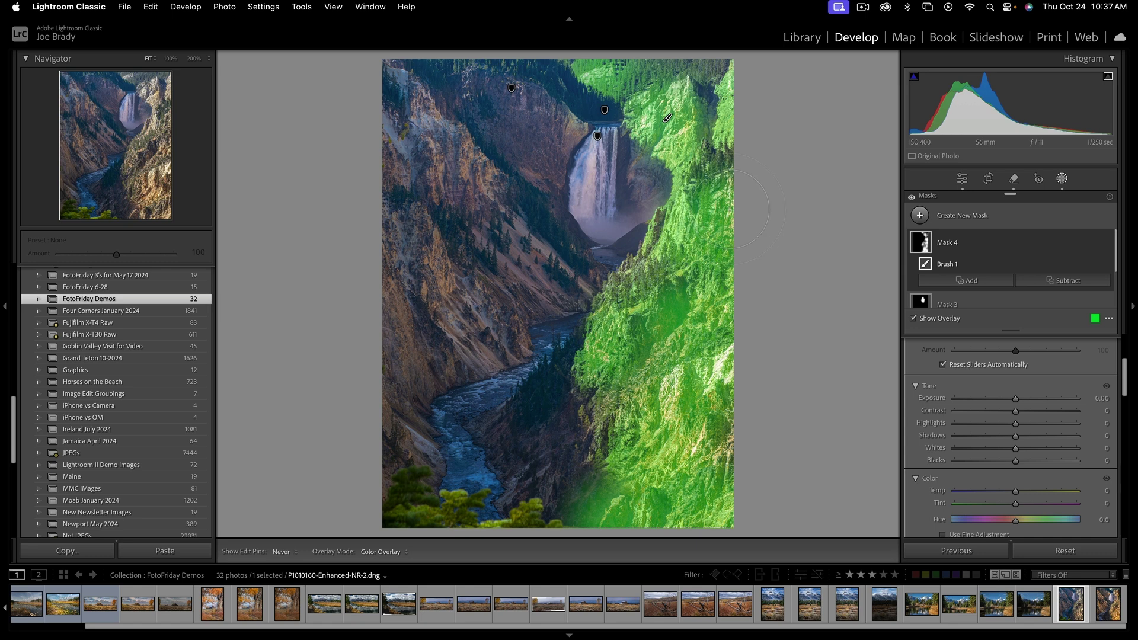
key(h)
key(h)
key(h)
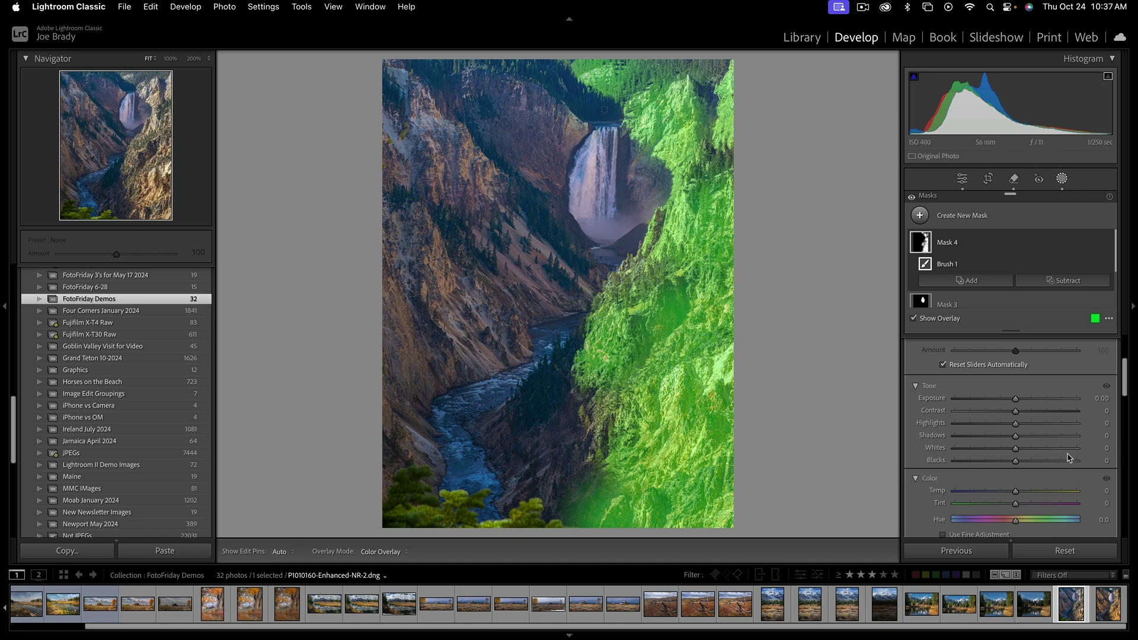
Step: Set the sunlit wall mask's Highlights to -50, Temp to 11 and Saturation to 8, and raise its Shadows
drag(1015, 423, 991, 426)
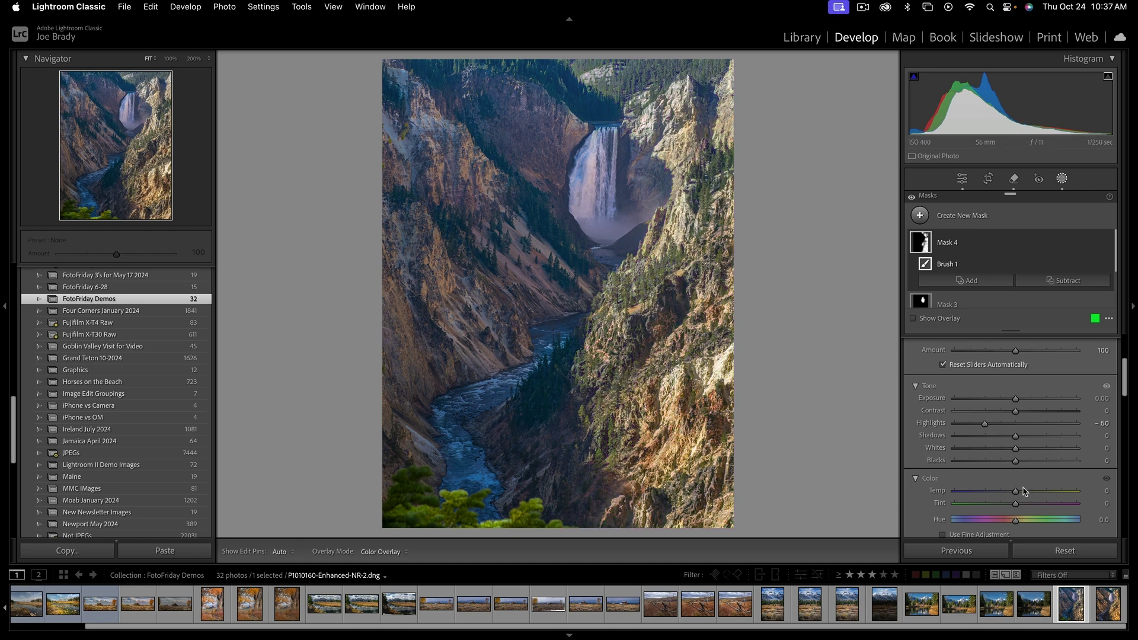
drag(1015, 491, 1022, 493)
click(1036, 437)
drag(1041, 436, 1052, 436)
scroll(1040, 512, down, 3)
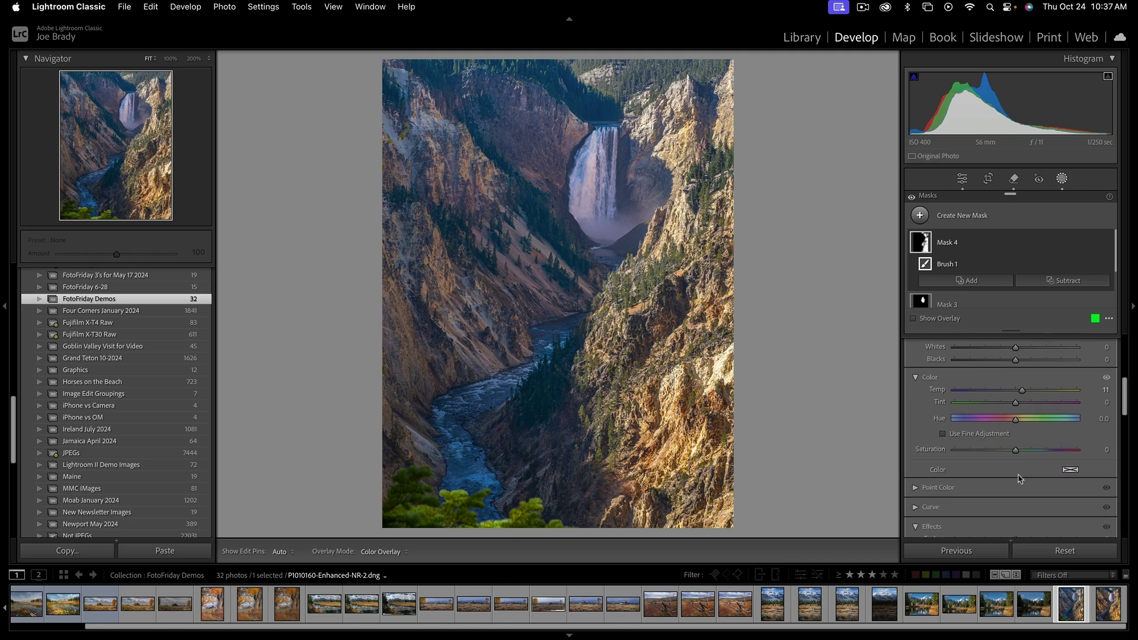
mouse_move(1020, 453)
mouse_down()
mouse_move(1042, 454)
mouse_move(1022, 453)
mouse_up()
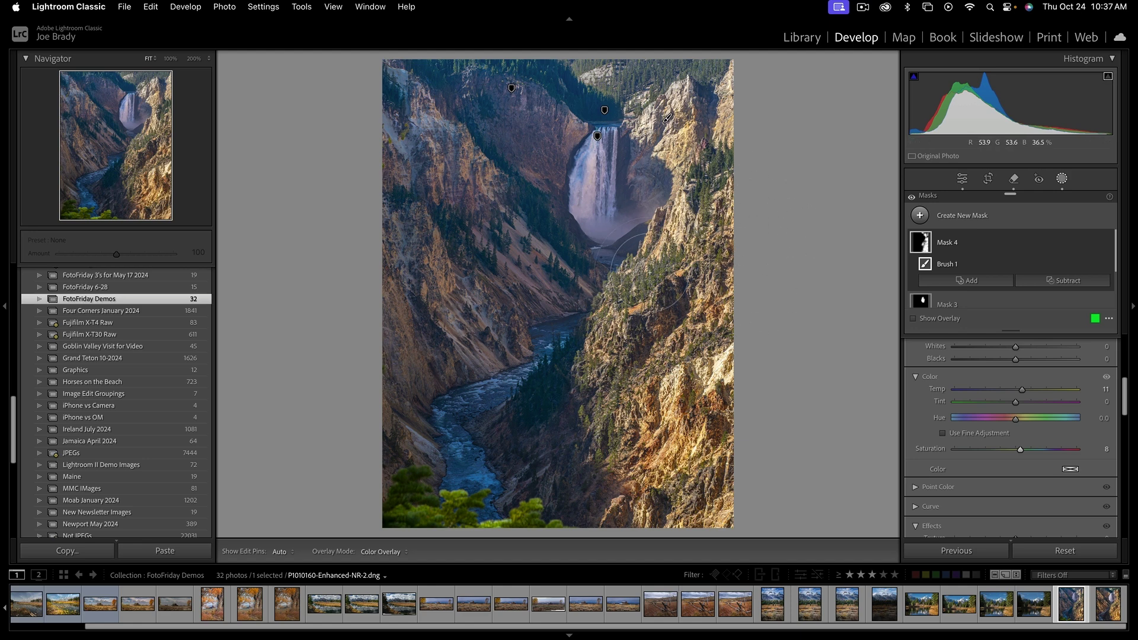
Step: Create a fifth brush mask and paint it over the tree-covered ridge on the sunlit wall, just below the waterfall
key(o)
key(k)
mouse_move(650, 281)
mouse_down()
mouse_move(629, 255)
mouse_move(676, 302)
mouse_move(628, 255)
mouse_move(668, 308)
mouse_up()
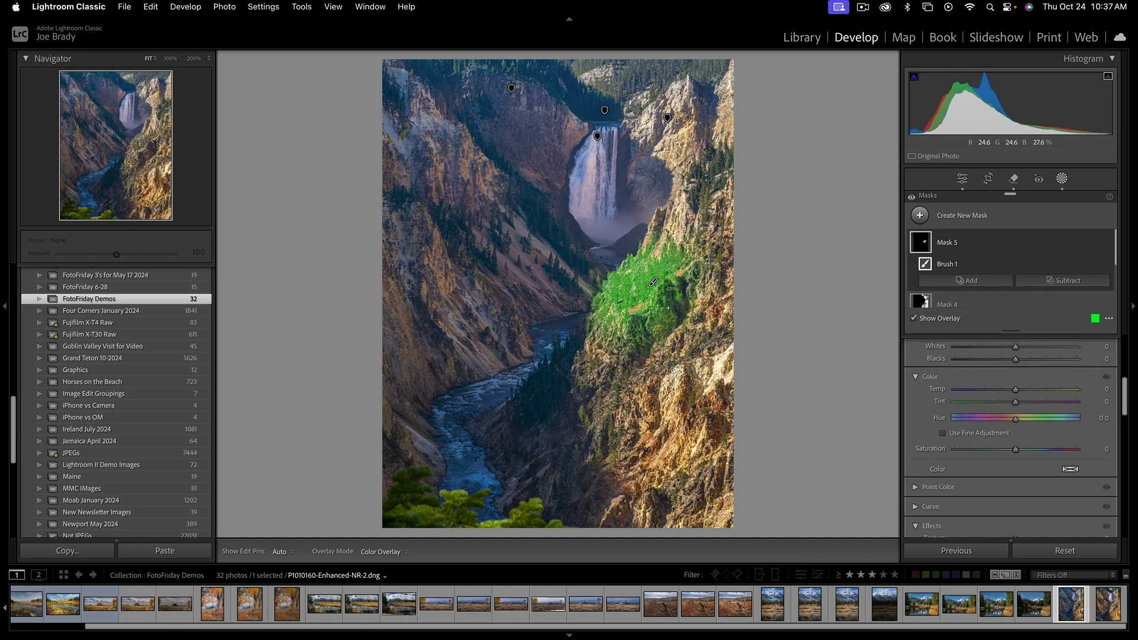
Step: Extend the fifth mask over the trees on the upper right wall, the forested rim above the waterfall and a small tree patch lower down
mouse_move(720, 168)
mouse_down()
mouse_move(699, 189)
mouse_move(691, 249)
mouse_up()
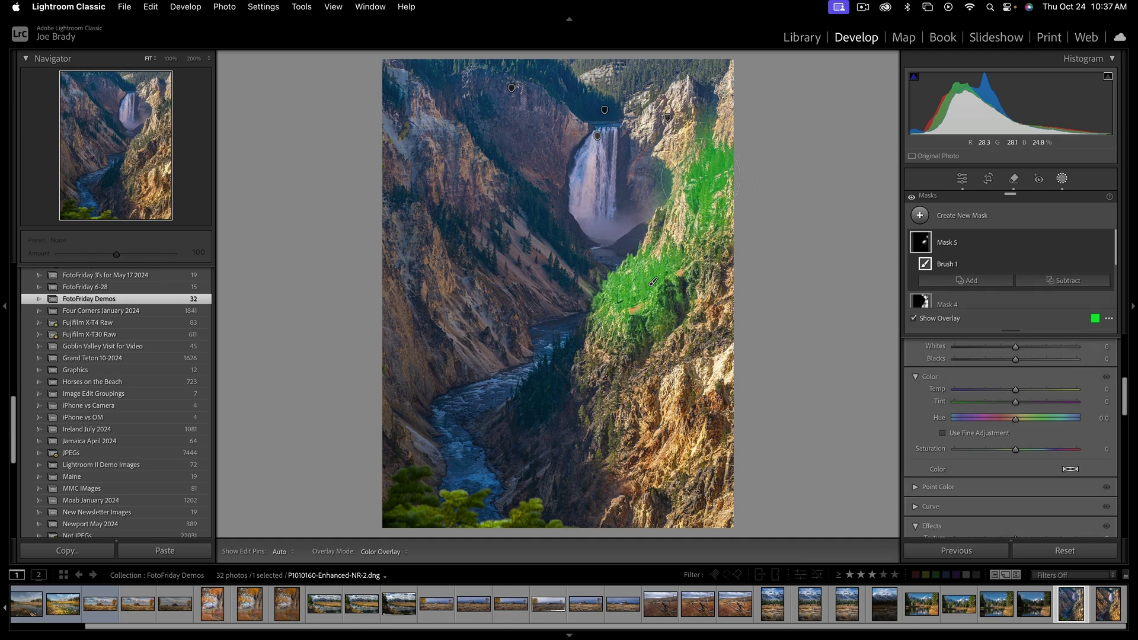
mouse_move(610, 77)
mouse_down()
mouse_move(712, 71)
mouse_move(628, 47)
mouse_move(589, 61)
mouse_up()
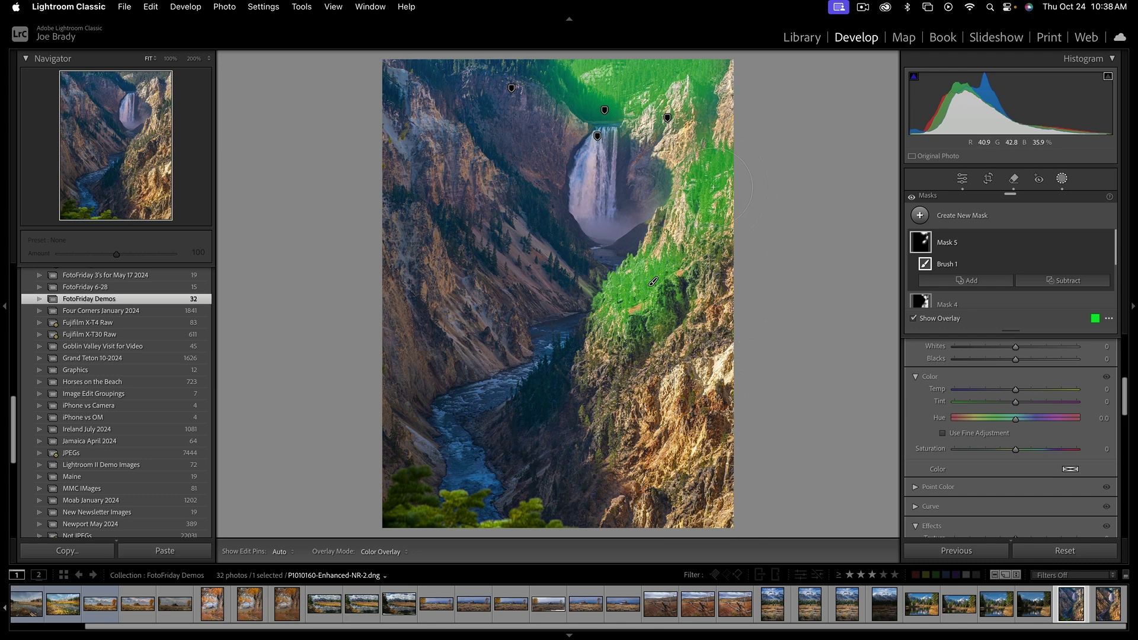
mouse_move(637, 352)
mouse_down()
mouse_move(596, 409)
mouse_move(584, 475)
mouse_move(589, 450)
mouse_up()
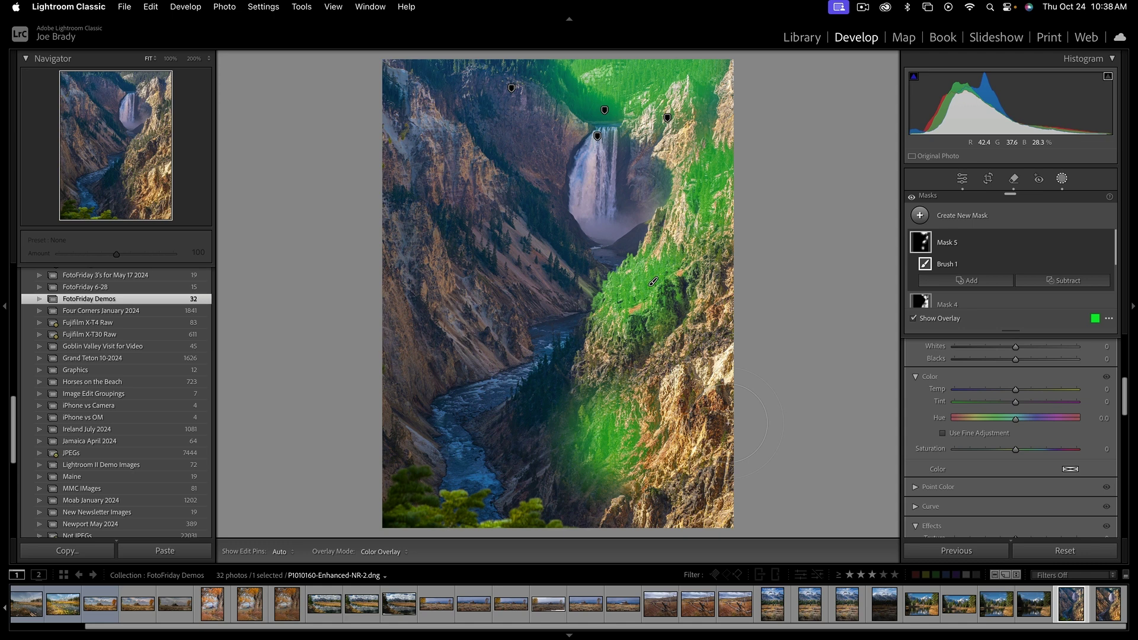
key(super+z)
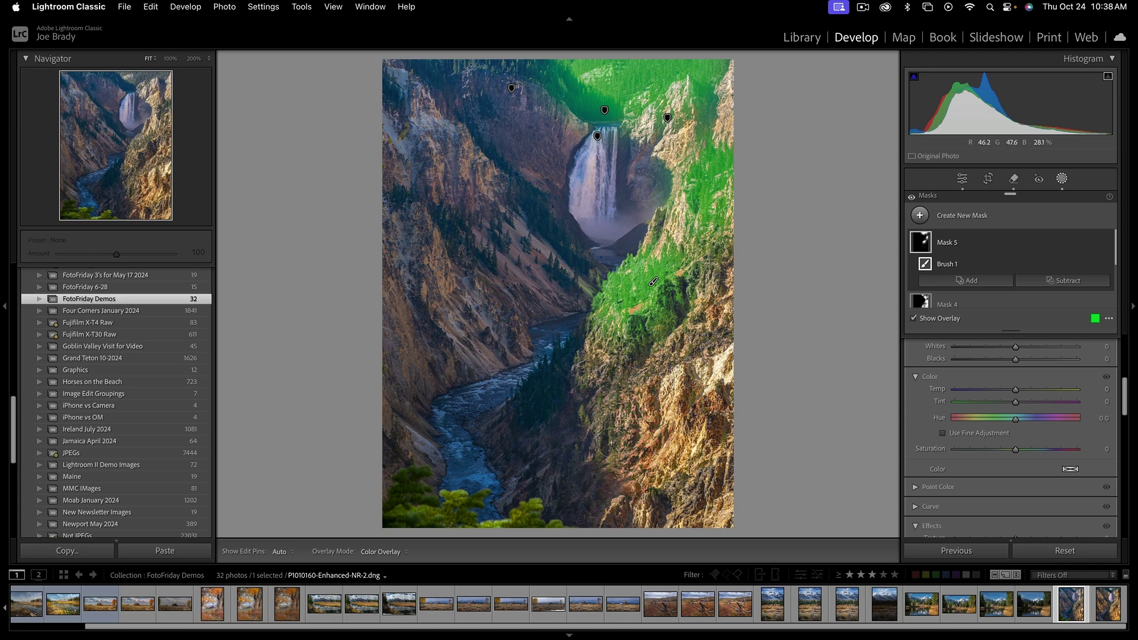
drag(611, 443, 609, 430)
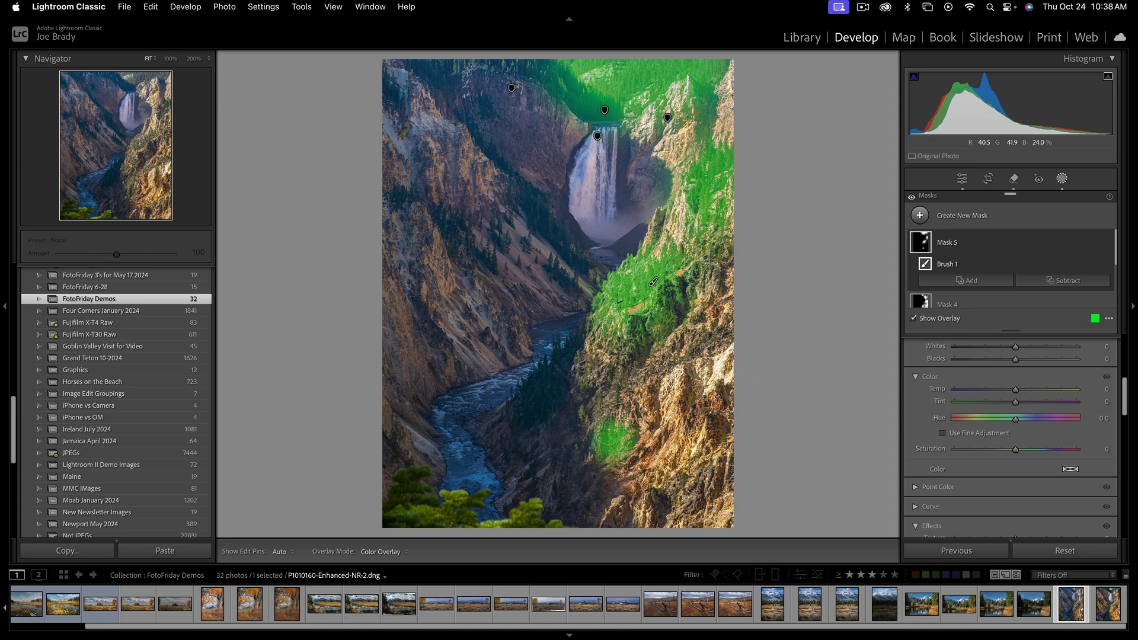
Step: Set the tree mask's Exposure to -0.26, Contrast to 43, Temp to -6 and Tint to -10
scroll(1003, 480, up, 3)
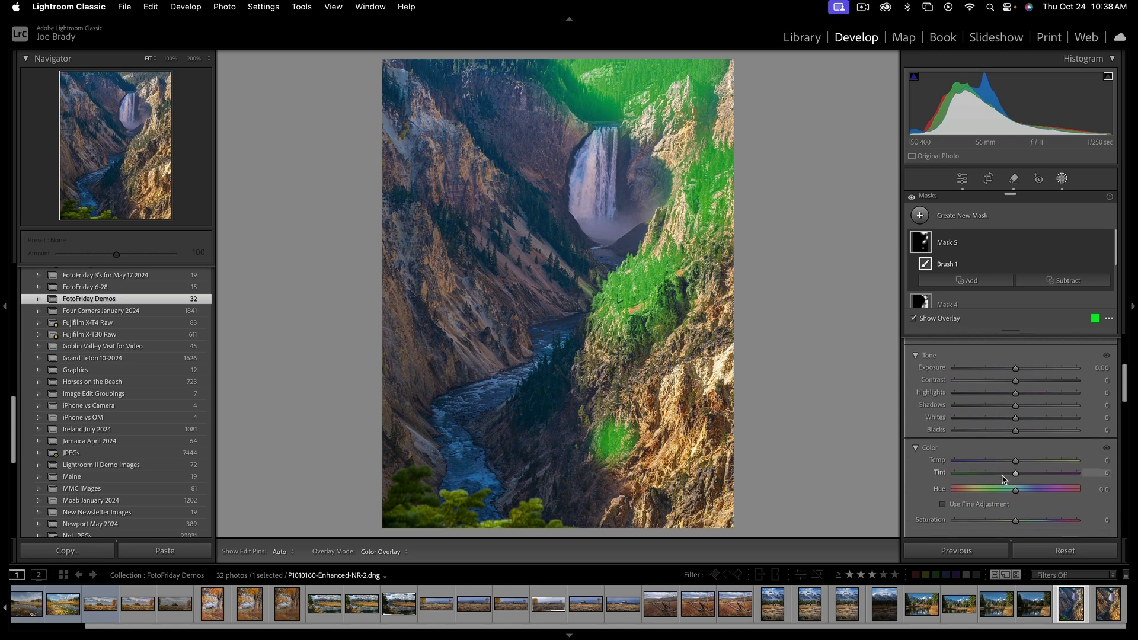
scroll(1008, 450, up, 1)
drag(1037, 394, 1012, 378)
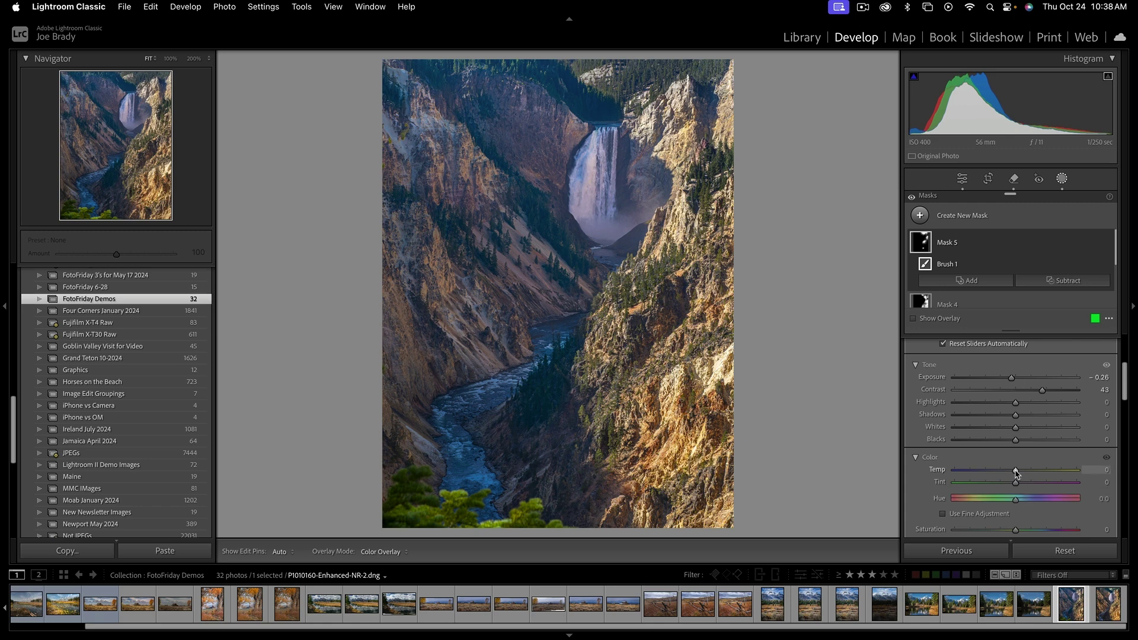
drag(1016, 472, 1013, 472)
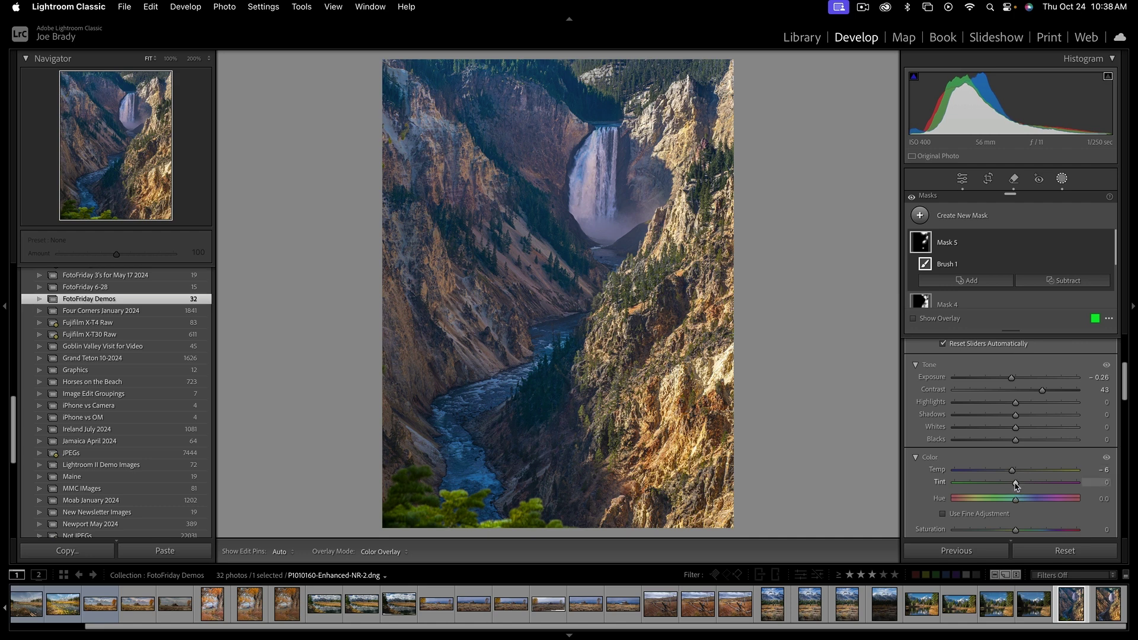
drag(1017, 484, 1011, 485)
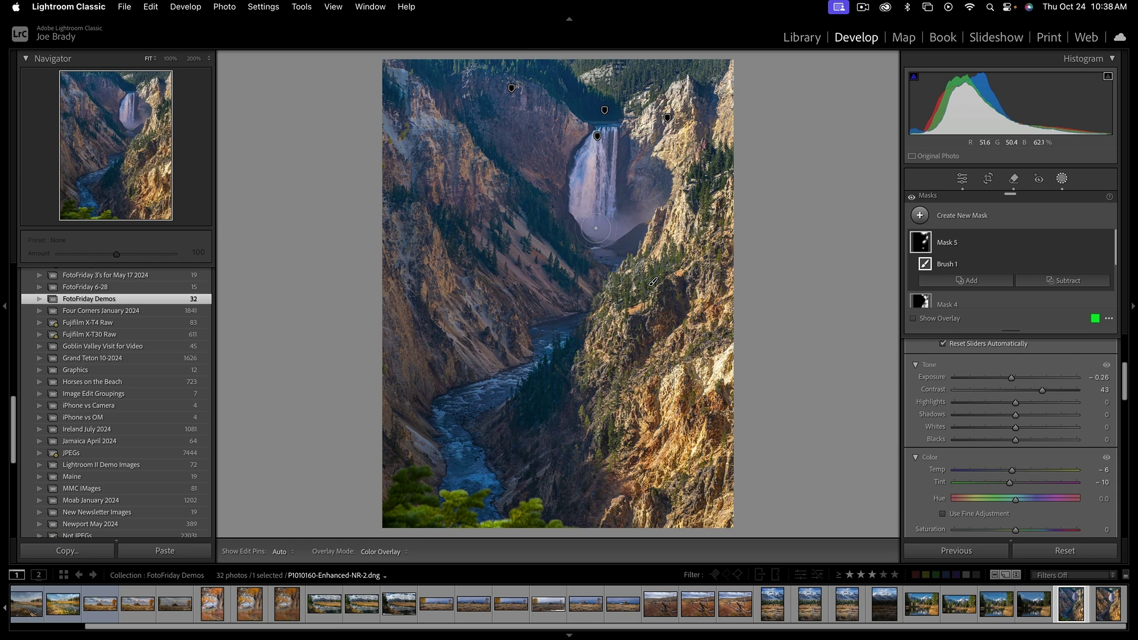
Step: Create a sixth brush mask and paint it over the shaded canyon walls surrounding the waterfall, leaving the falling water mostly unpainted
key(k)
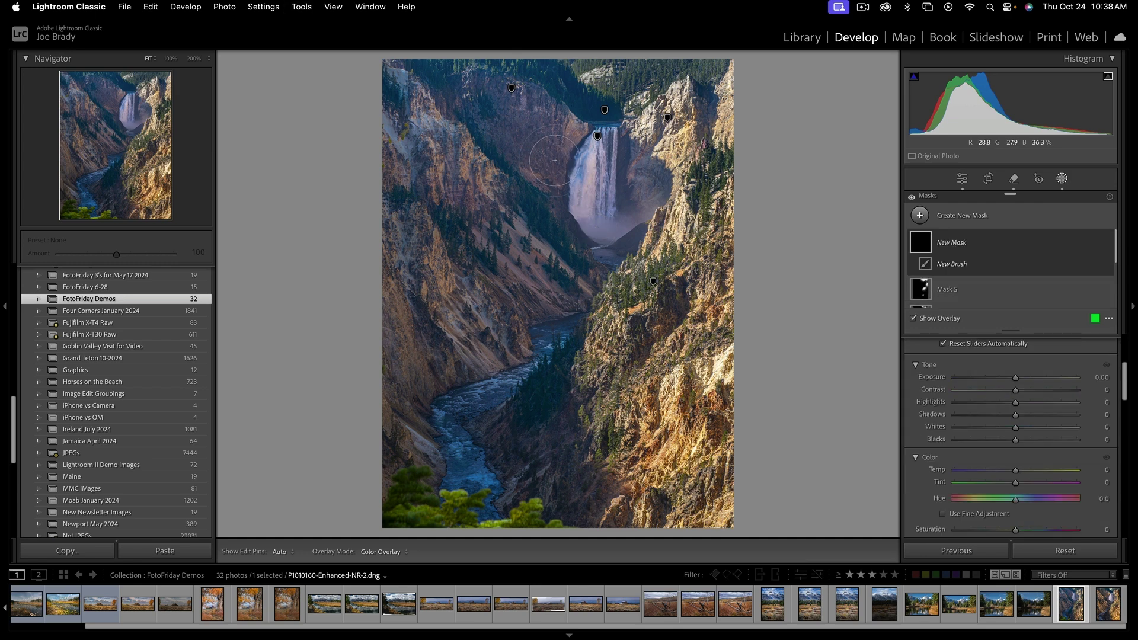
key(h)
mouse_move(540, 178)
mouse_down()
mouse_move(584, 116)
mouse_move(476, 68)
mouse_move(501, 138)
mouse_move(458, 73)
mouse_up()
mouse_move(499, 96)
mouse_down()
mouse_move(532, 195)
mouse_move(554, 222)
mouse_up()
mouse_move(624, 172)
mouse_down()
mouse_move(655, 190)
mouse_move(661, 172)
mouse_move(617, 110)
mouse_up()
mouse_move(570, 201)
mouse_down()
mouse_move(579, 244)
mouse_move(625, 258)
mouse_up()
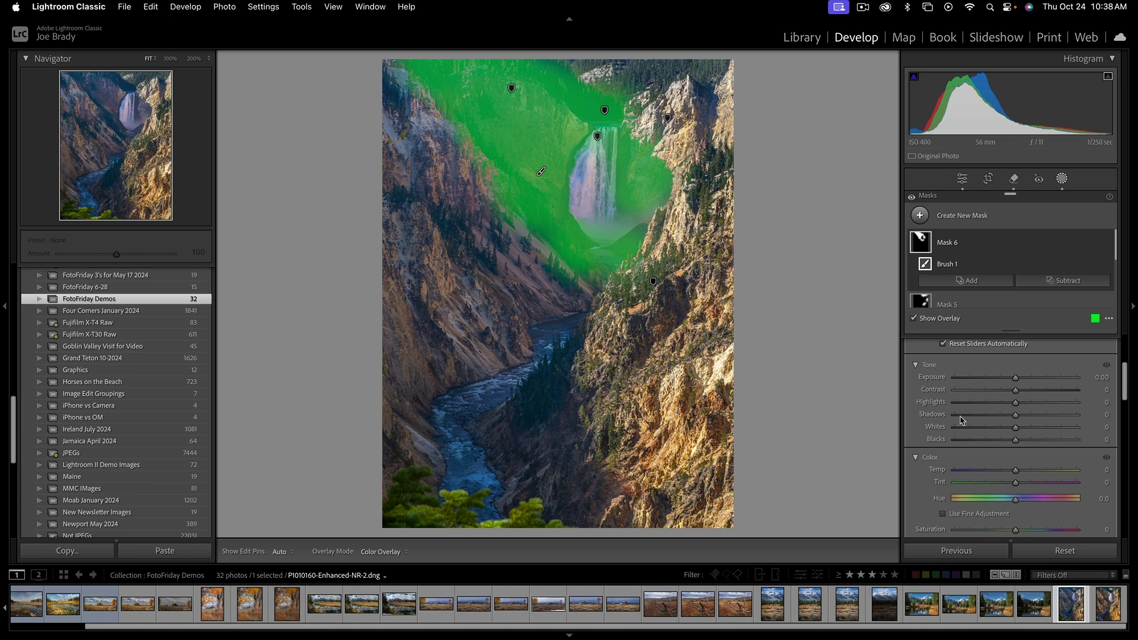
Step: Set the shaded wall mask's Clarity to 30, Dehaze to 16 and Temp to 16
scroll(1016, 430, down, 5)
scroll(1022, 432, down, 3)
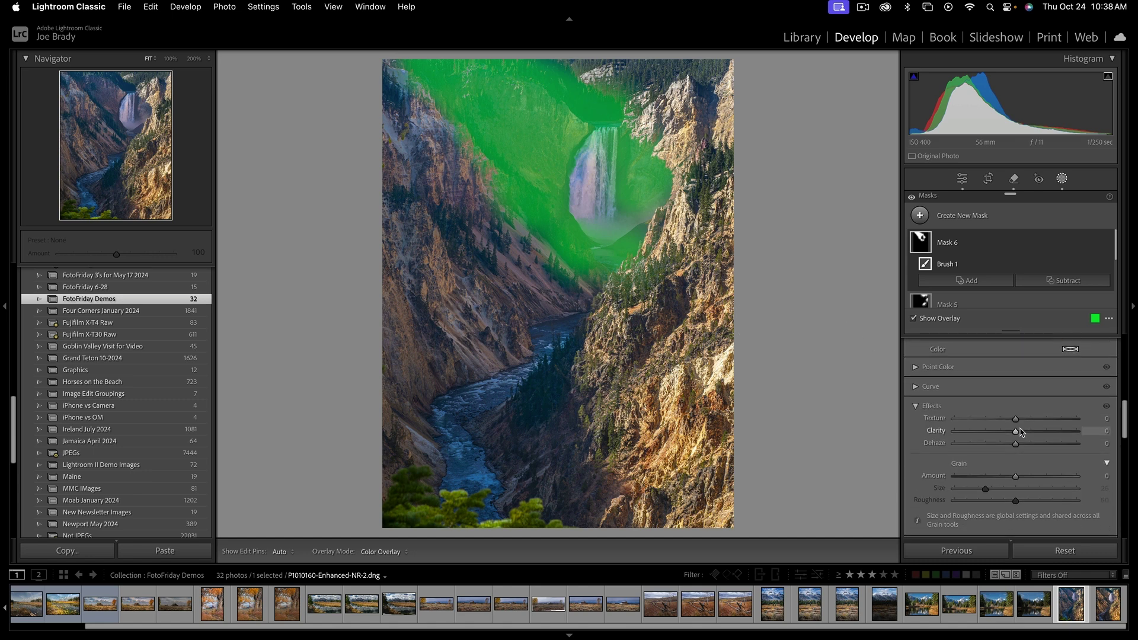
click(1034, 432)
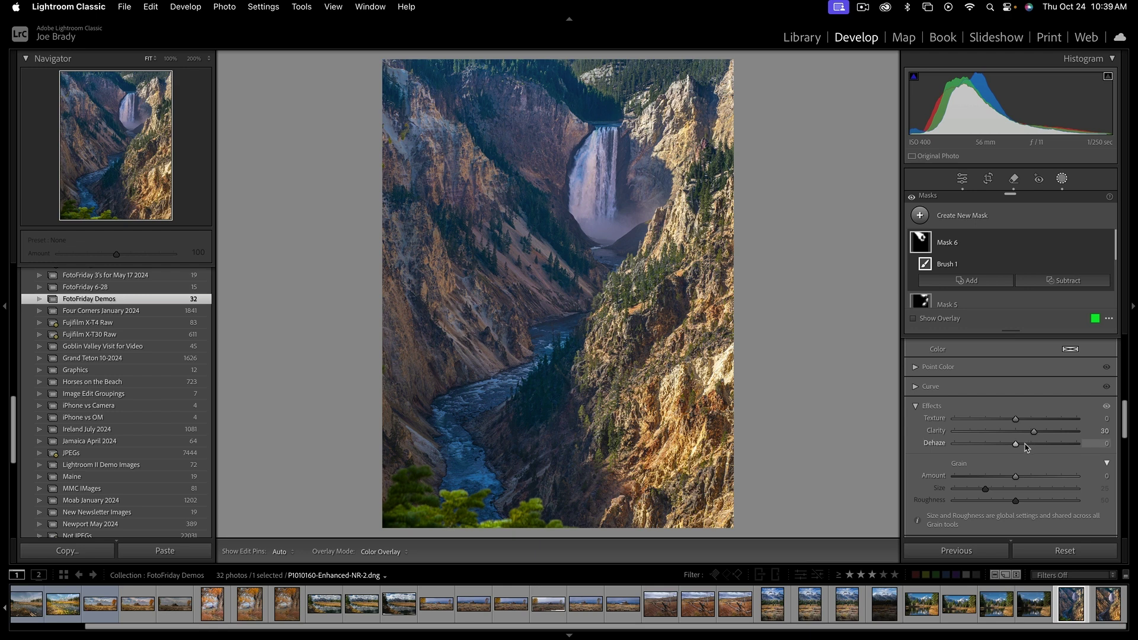
click(1026, 444)
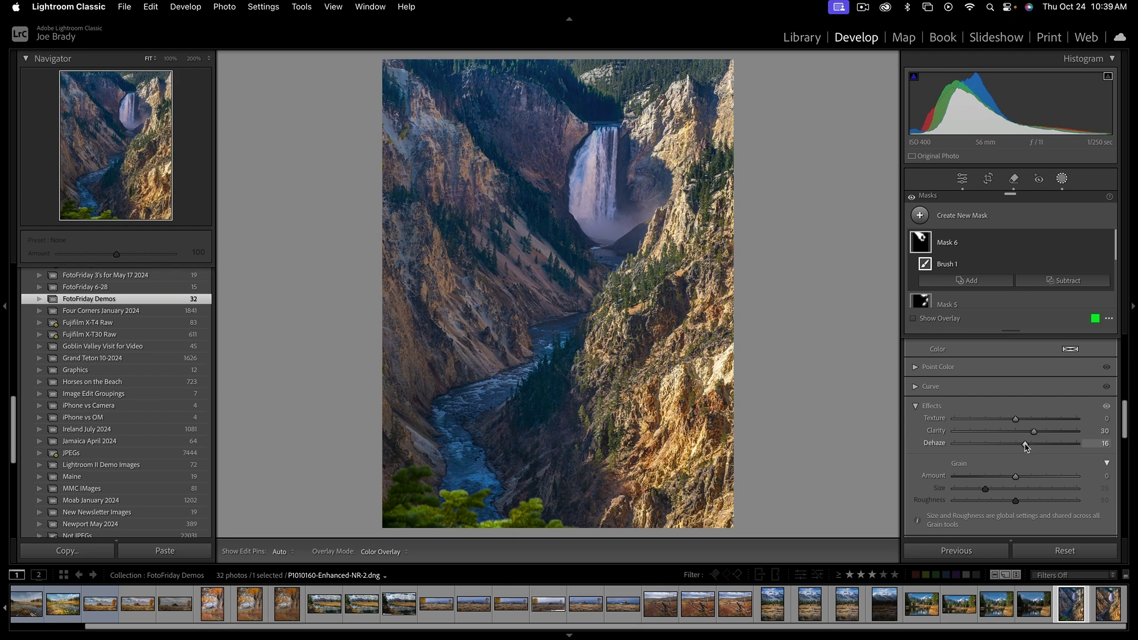
scroll(1026, 446, up, 3)
scroll(1027, 448, up, 3)
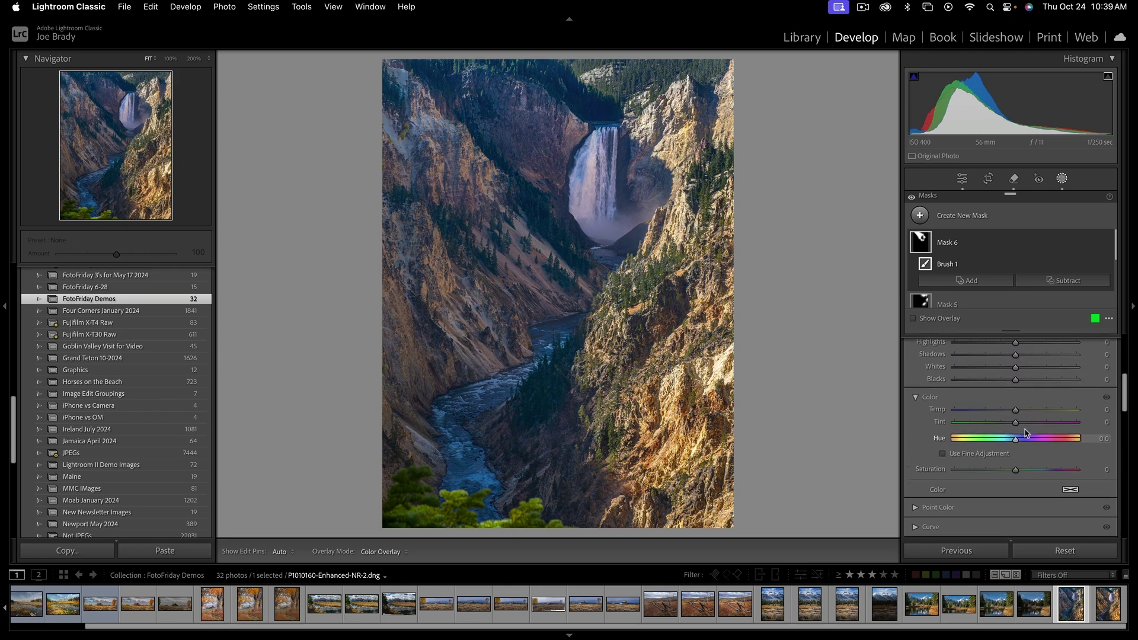
click(1026, 410)
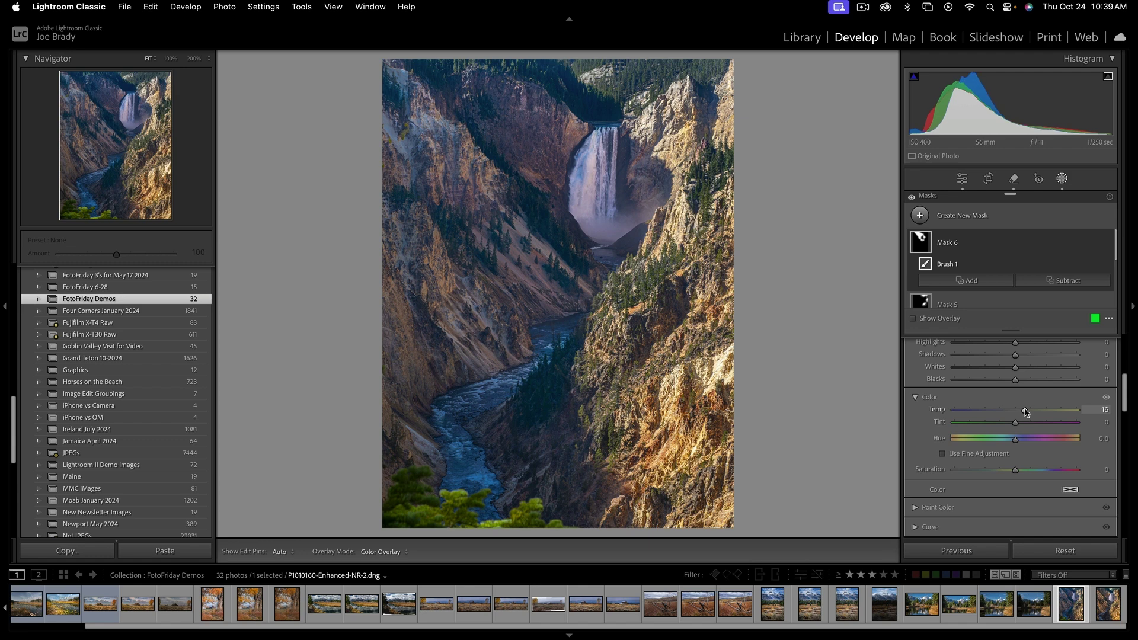
Step: Raise the shaded wall mask's Exposure to 0.25 and Dehaze to 21, and leave masking
scroll(1021, 410, up, 3)
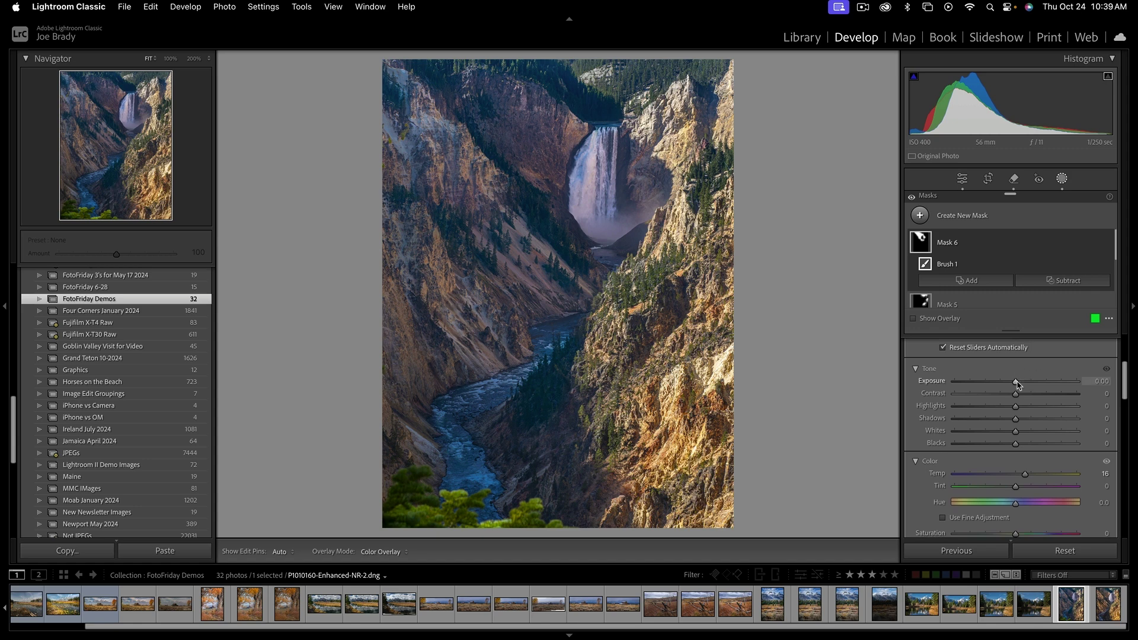
drag(1016, 384, 1019, 384)
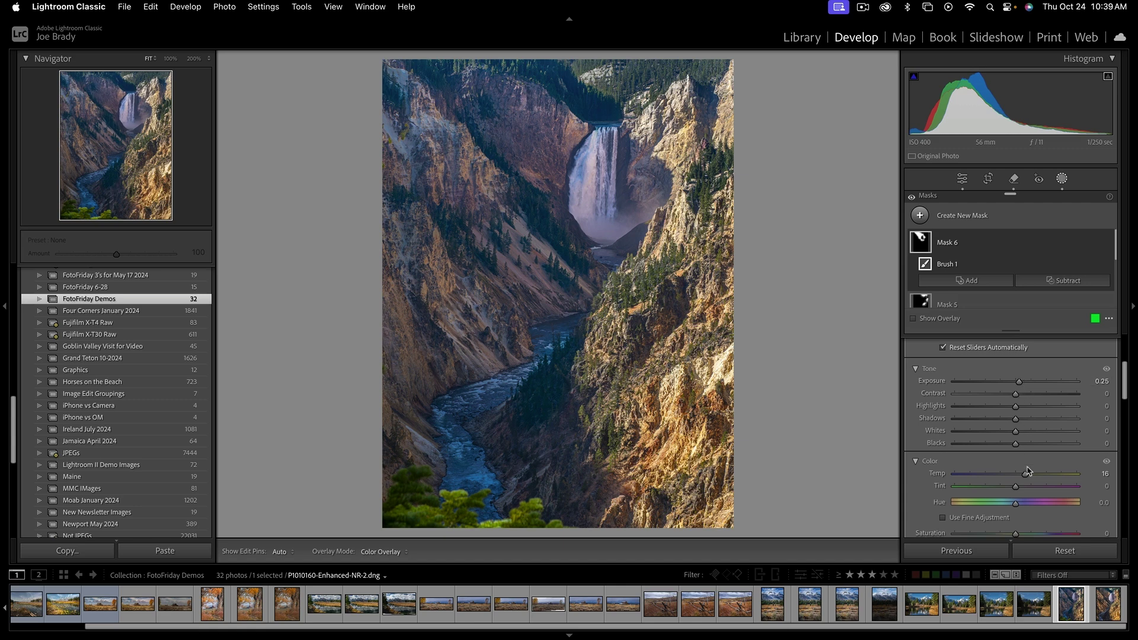
scroll(1028, 486, down, 5)
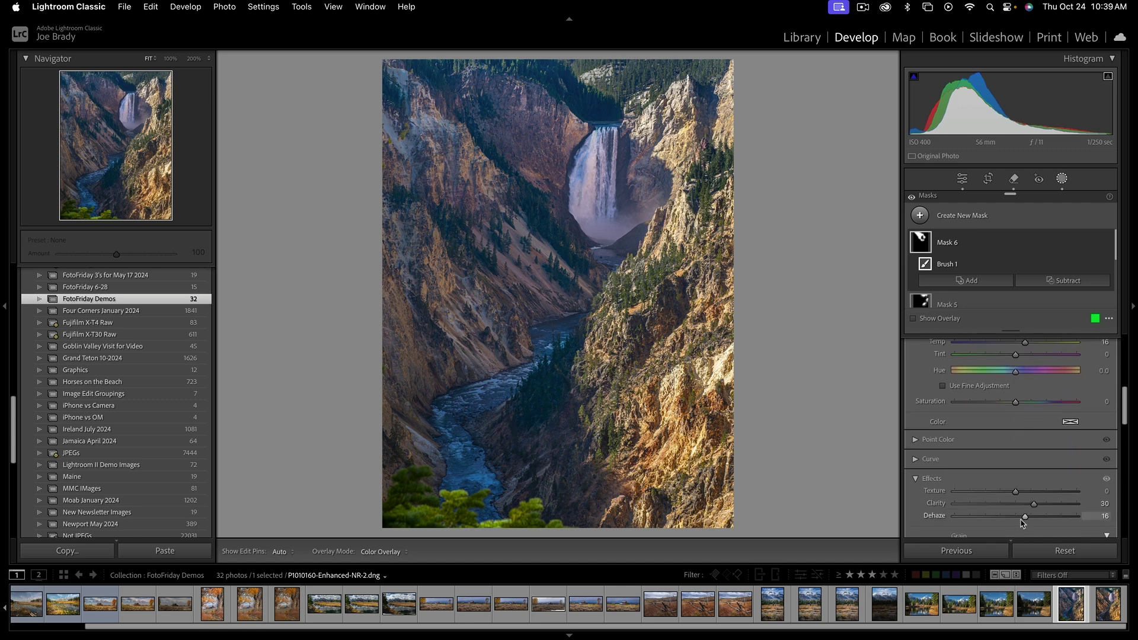
drag(1025, 517, 1029, 516)
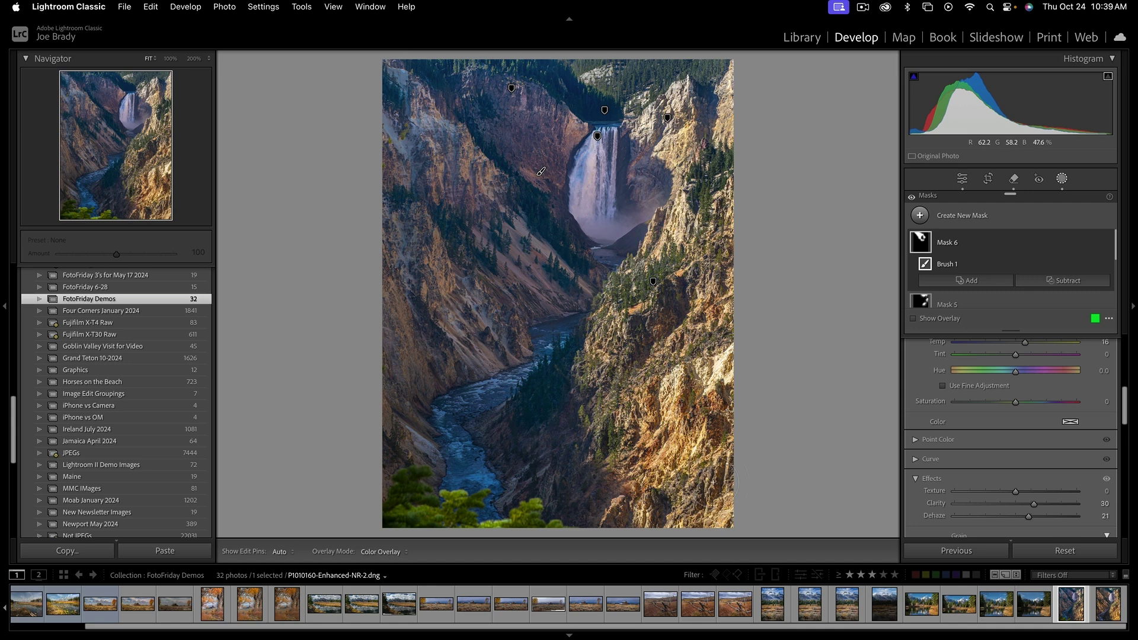
key(shift+w)
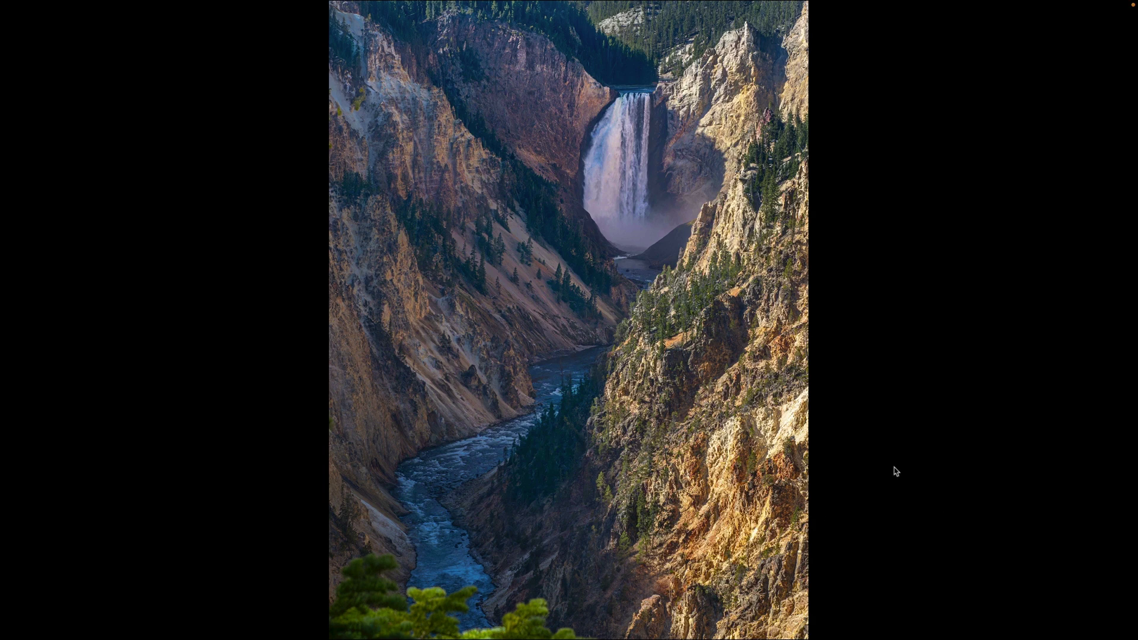
Step: Inspect the photo enlarged in full screen, and paint a seventh brush mask over the bright rock patch on the lower right wall
click(790, 424)
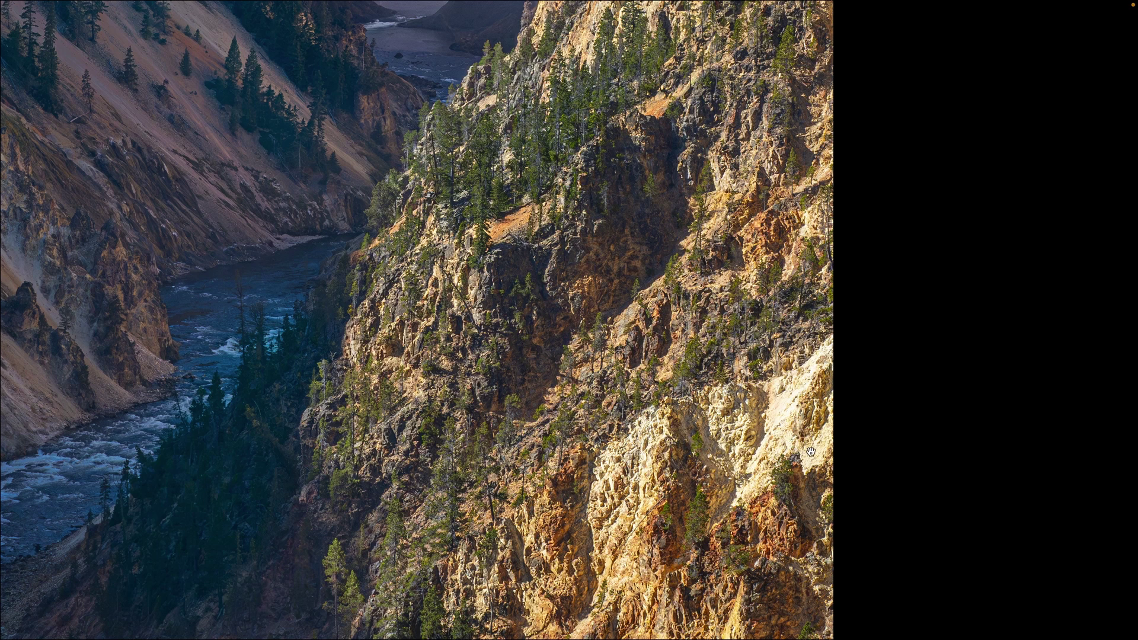
click(733, 448)
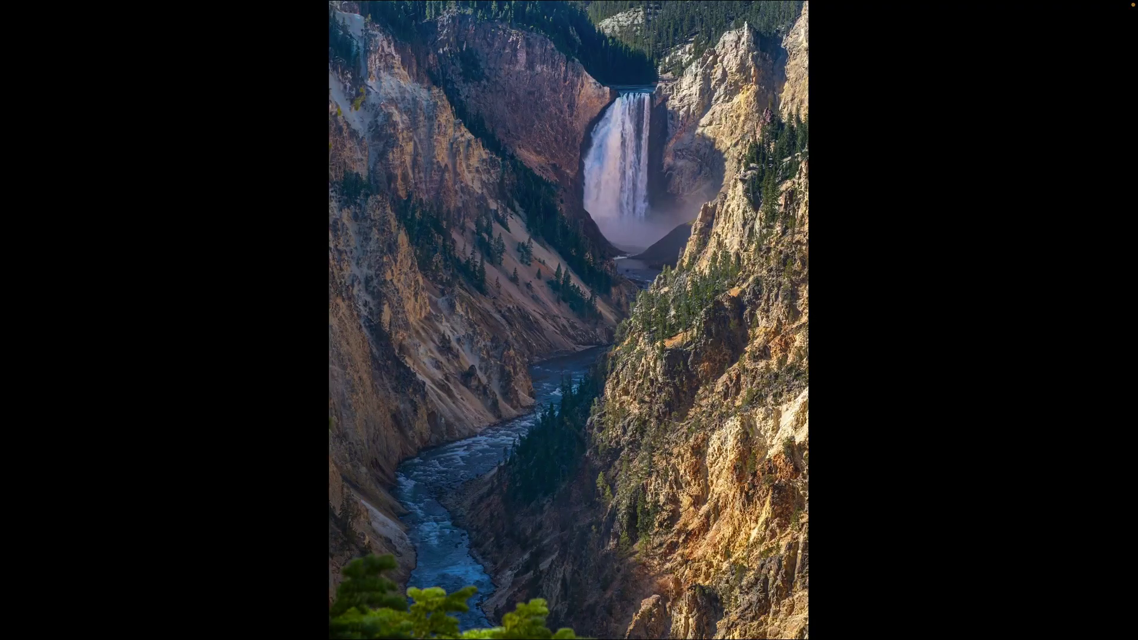
key(f)
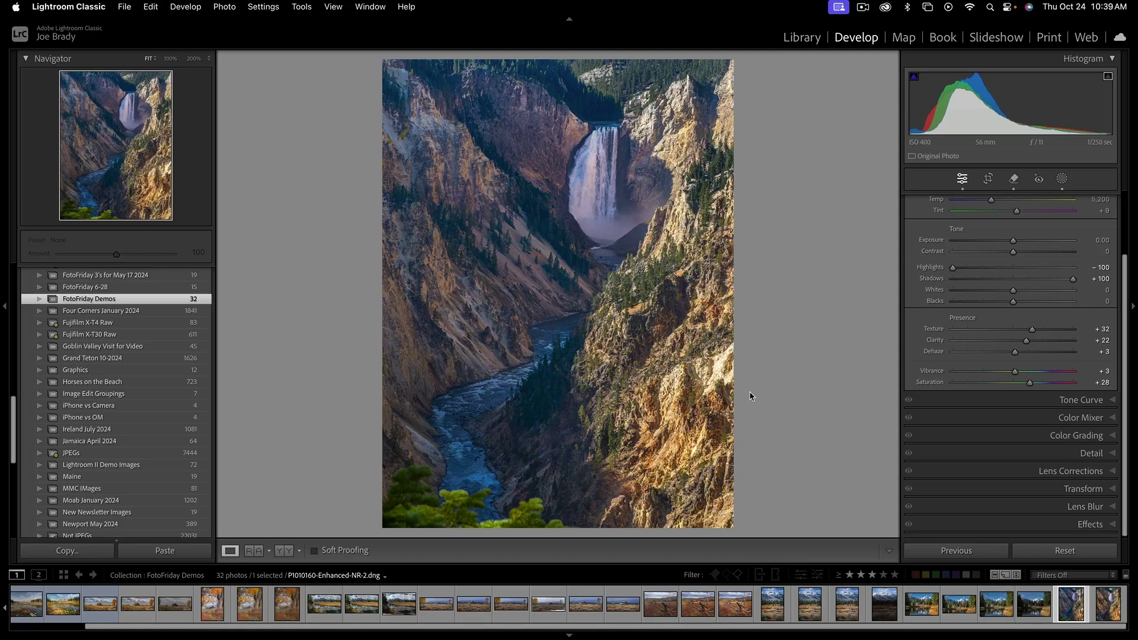
key(k)
mouse_move(719, 372)
mouse_down()
mouse_move(724, 388)
mouse_move(717, 335)
mouse_move(718, 373)
mouse_move(687, 379)
mouse_up()
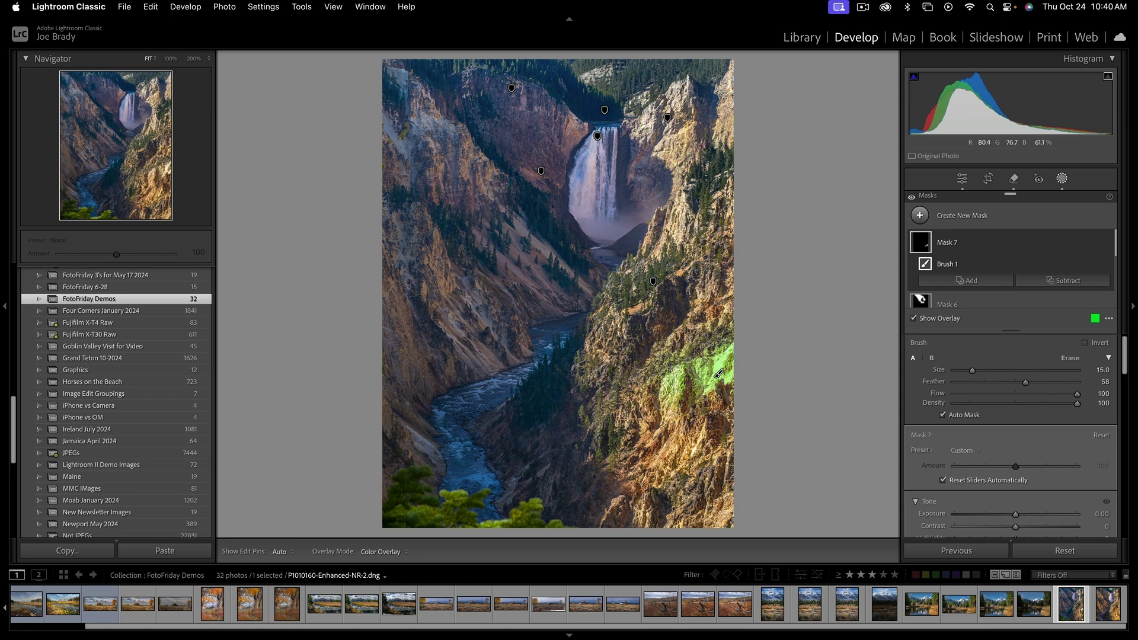
Step: Tone down the bright rock mask with Highlights -38 and Exposure -0.51, and leave masking
scroll(1019, 471, down, 3)
scroll(1019, 471, down, 1)
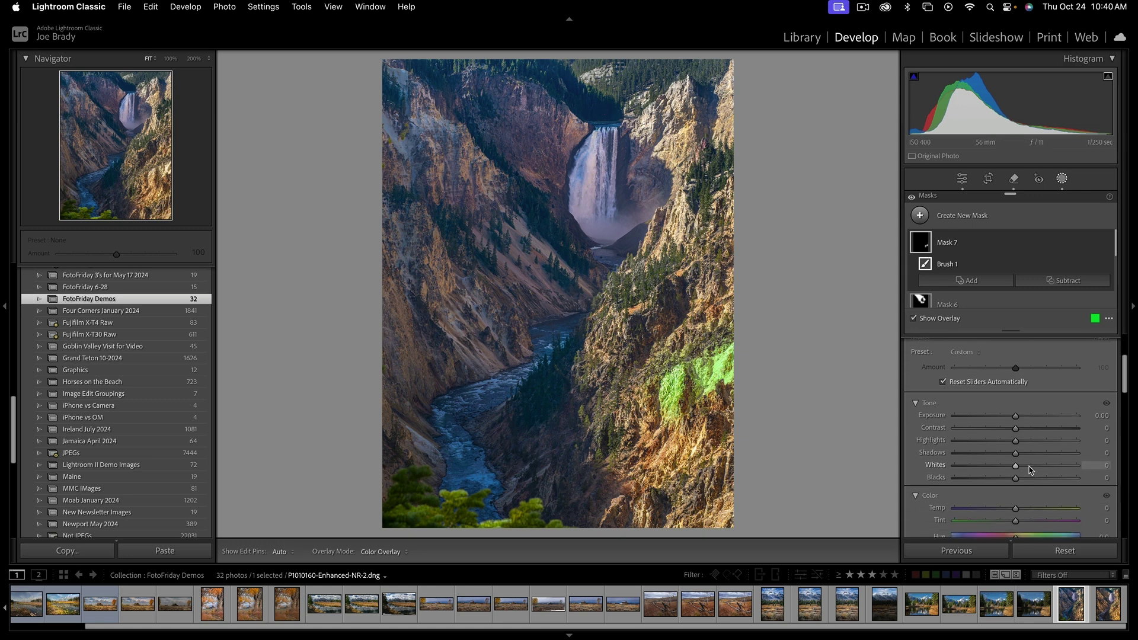
drag(1015, 440, 1006, 417)
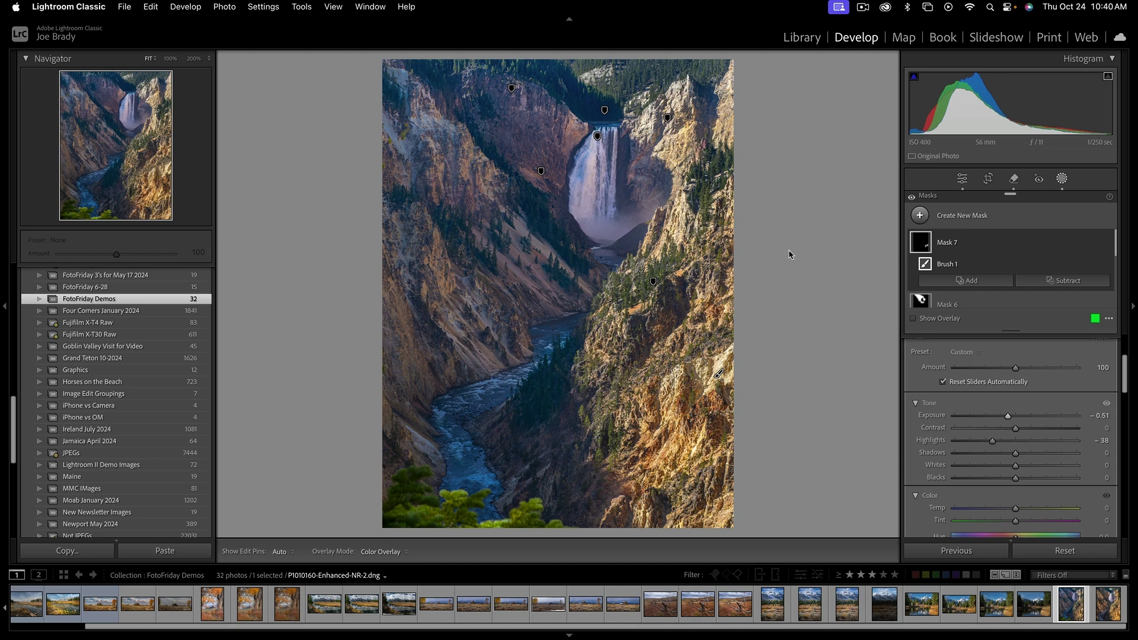
key(shift+w)
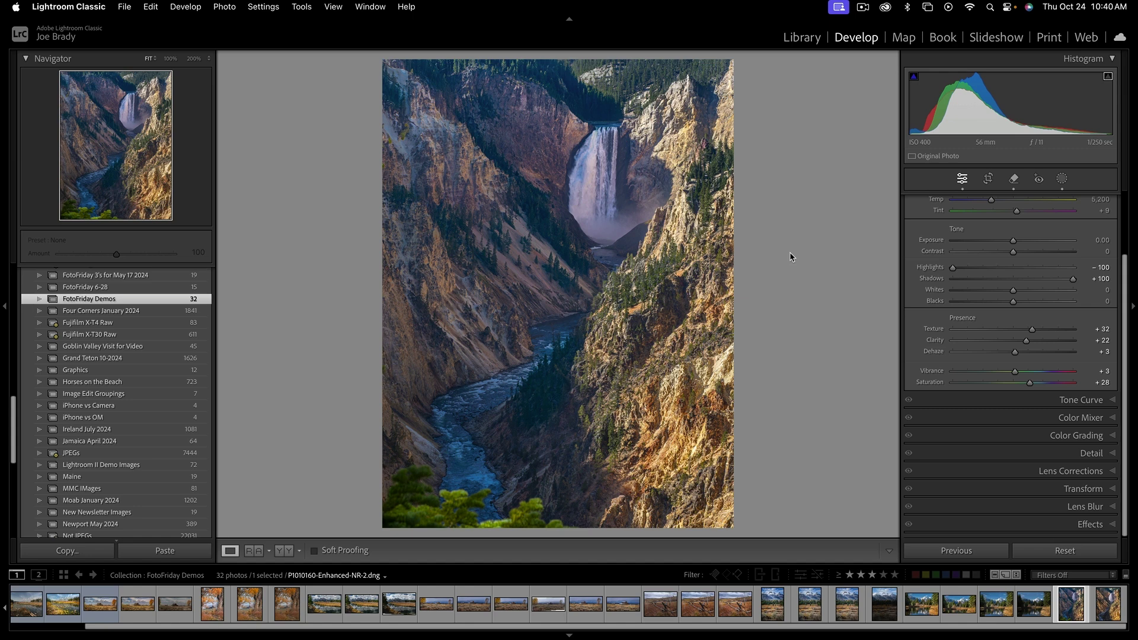
Step: Crop narrow strips off the photo's left and right edges while keeping its full height
click(989, 180)
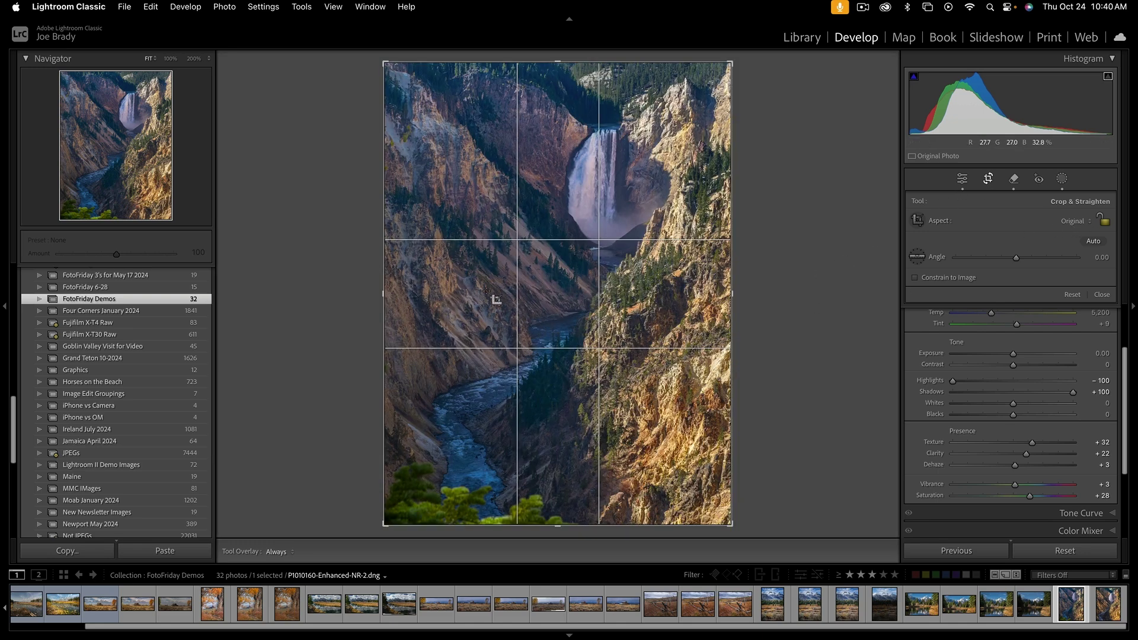
drag(383, 289, 395, 291)
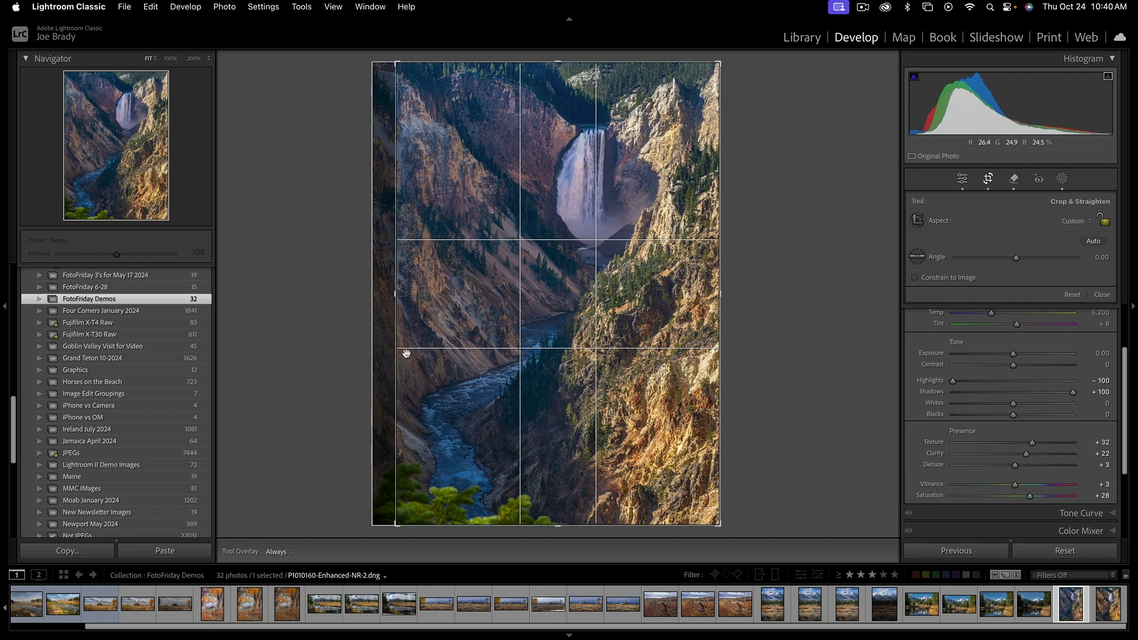
drag(397, 296, 398, 296)
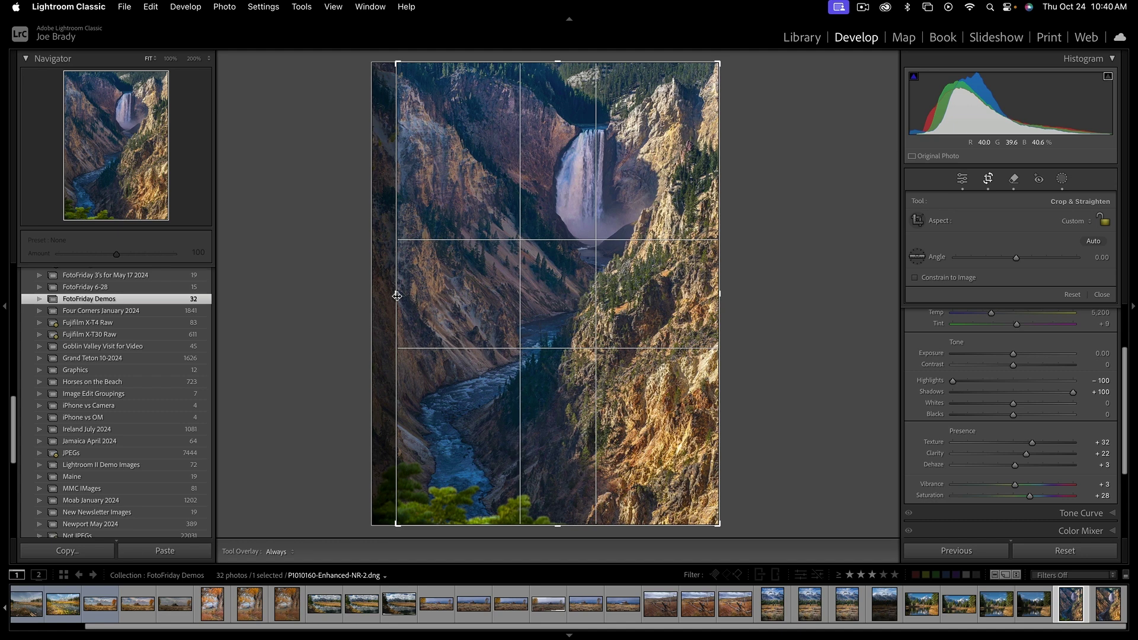
drag(725, 296, 714, 292)
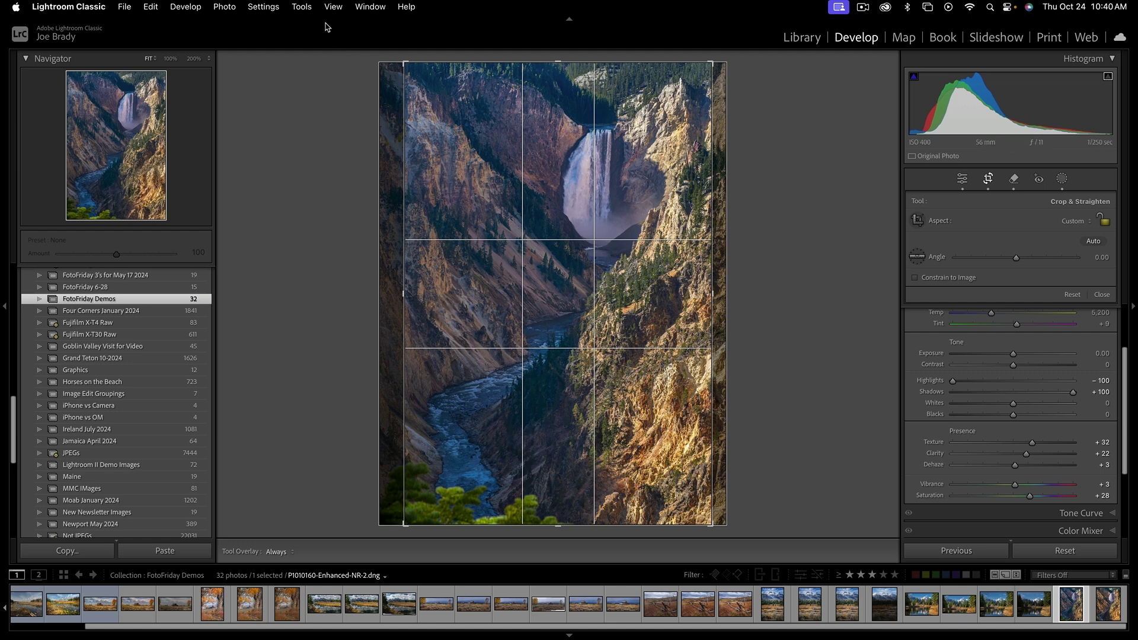
Step: Set the crop guide overlay to Golden Ratio
click(302, 6)
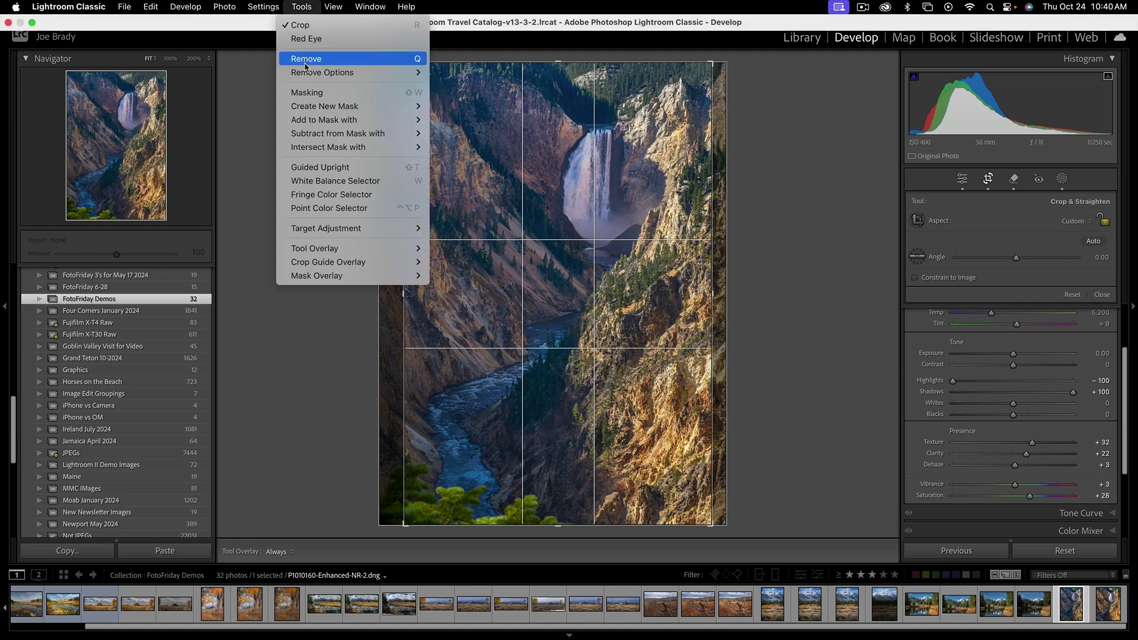
mouse_move(339, 262)
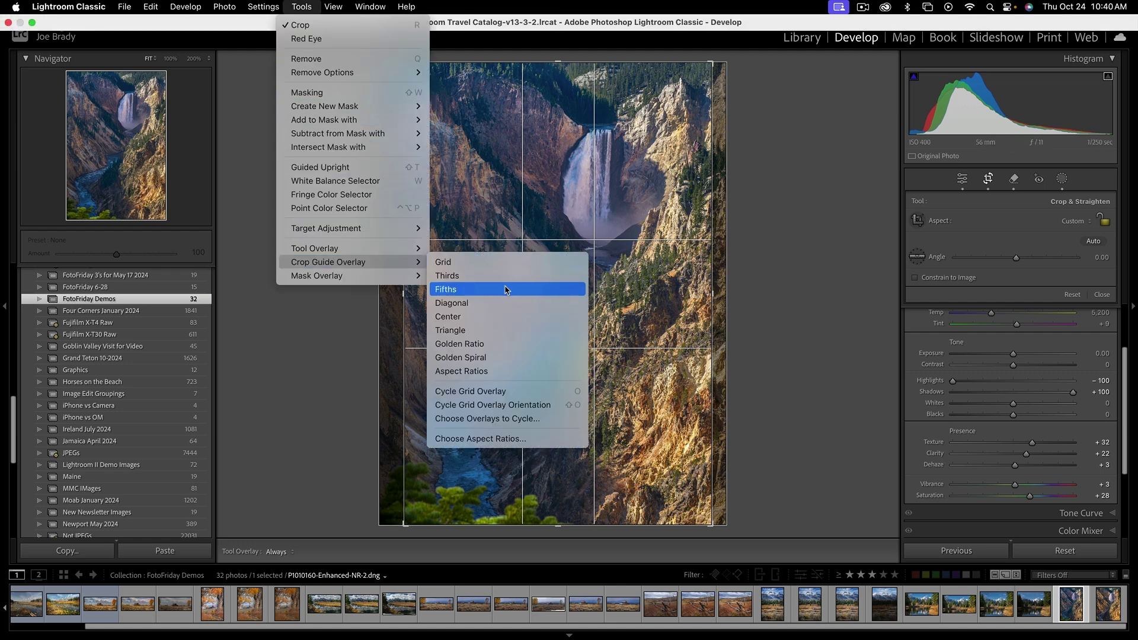
click(503, 346)
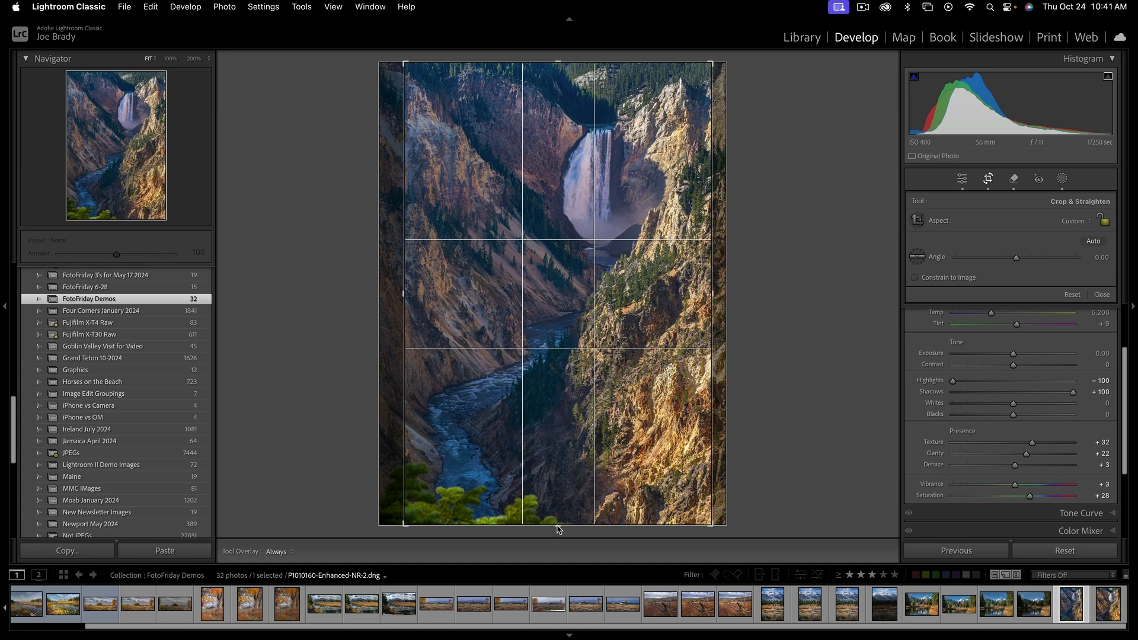
Step: Apply the crop, and remove the green branches along the photo's bottom edge with generative AI Remove at brush size 9
mouse_move(559, 529)
mouse_down()
mouse_move(560, 503)
mouse_move(561, 532)
mouse_up()
key(Return)
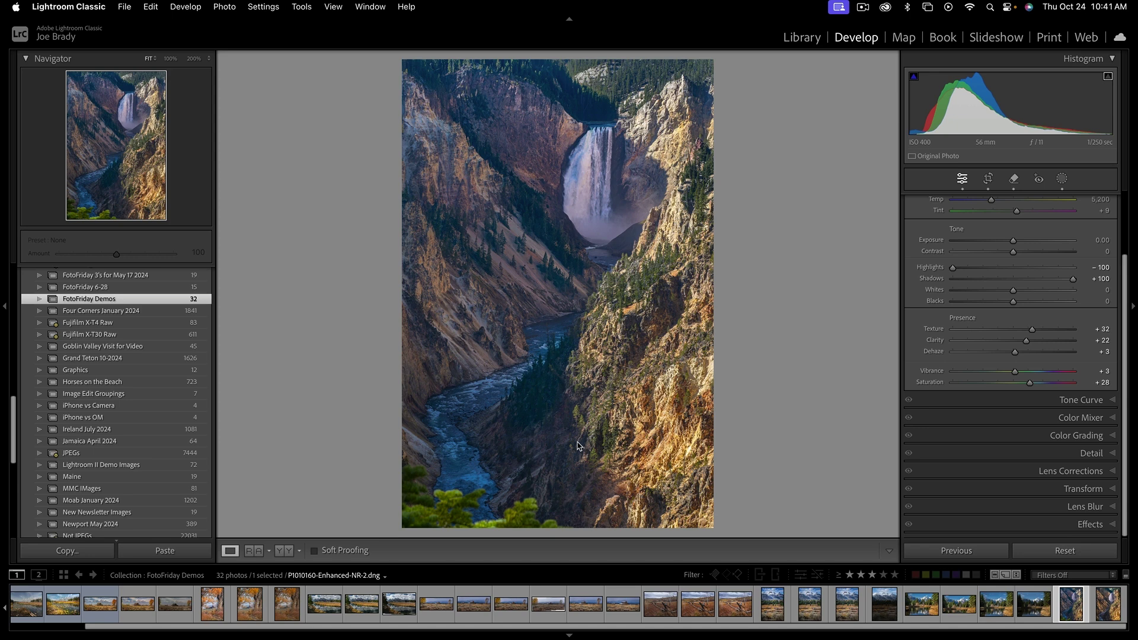
click(1014, 179)
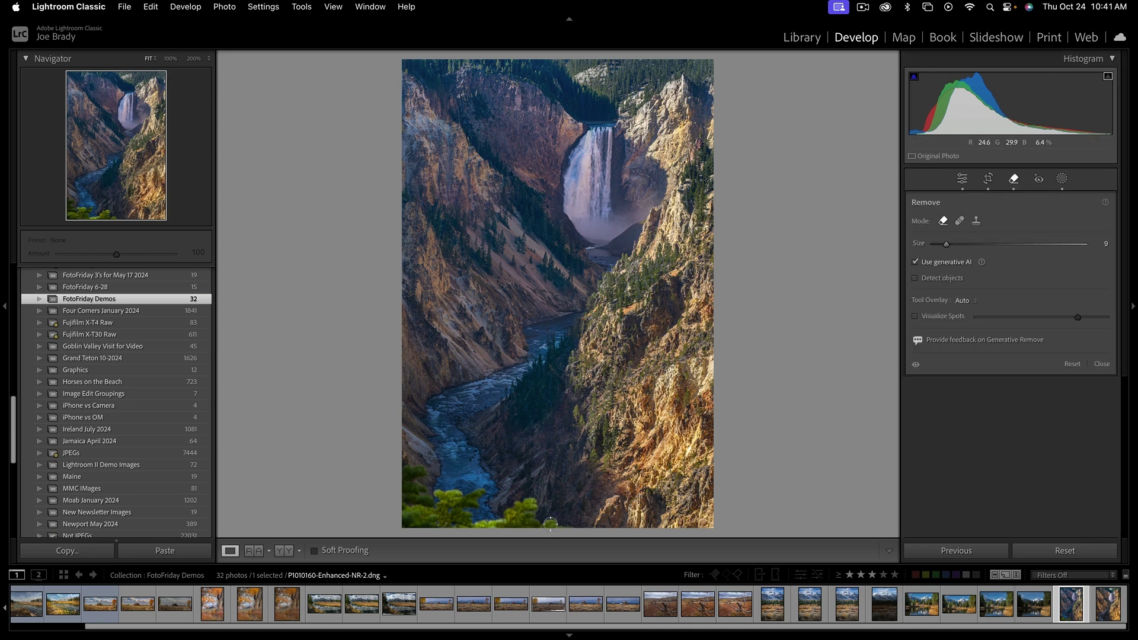
mouse_move(550, 523)
mouse_down()
mouse_move(525, 527)
mouse_move(531, 503)
mouse_move(467, 525)
mouse_move(508, 521)
mouse_move(465, 527)
mouse_move(479, 496)
mouse_move(445, 492)
mouse_move(434, 496)
mouse_move(458, 494)
mouse_move(448, 529)
mouse_move(362, 534)
mouse_move(466, 504)
mouse_move(426, 512)
mouse_move(419, 470)
mouse_move(402, 462)
mouse_move(398, 504)
mouse_move(408, 516)
mouse_move(426, 508)
mouse_move(409, 500)
mouse_move(414, 475)
mouse_move(409, 513)
mouse_up()
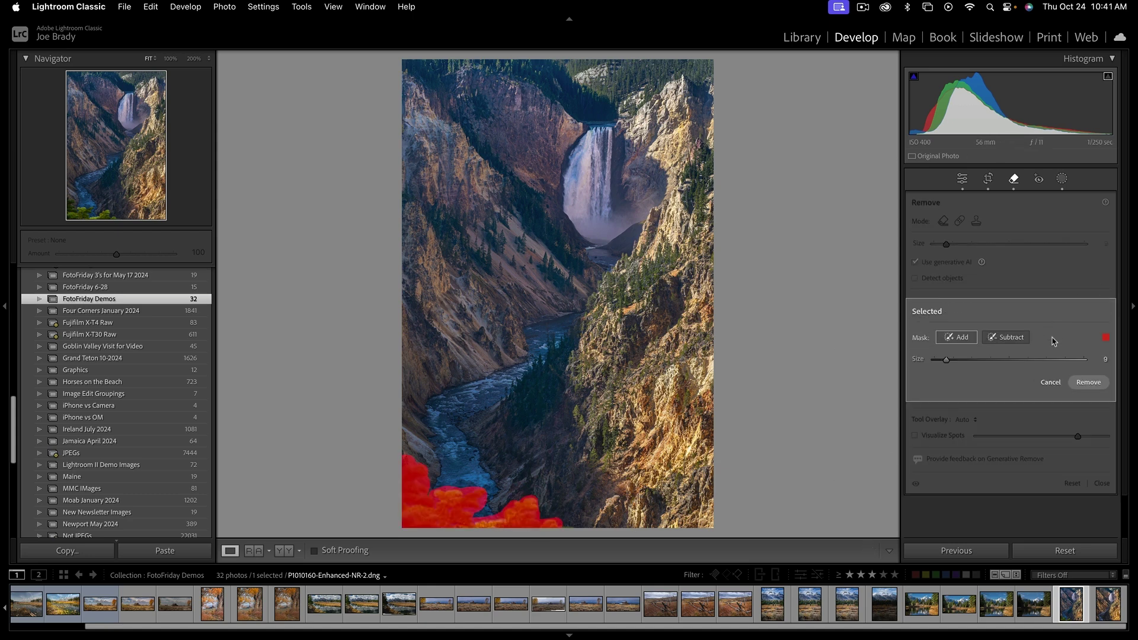
click(1088, 382)
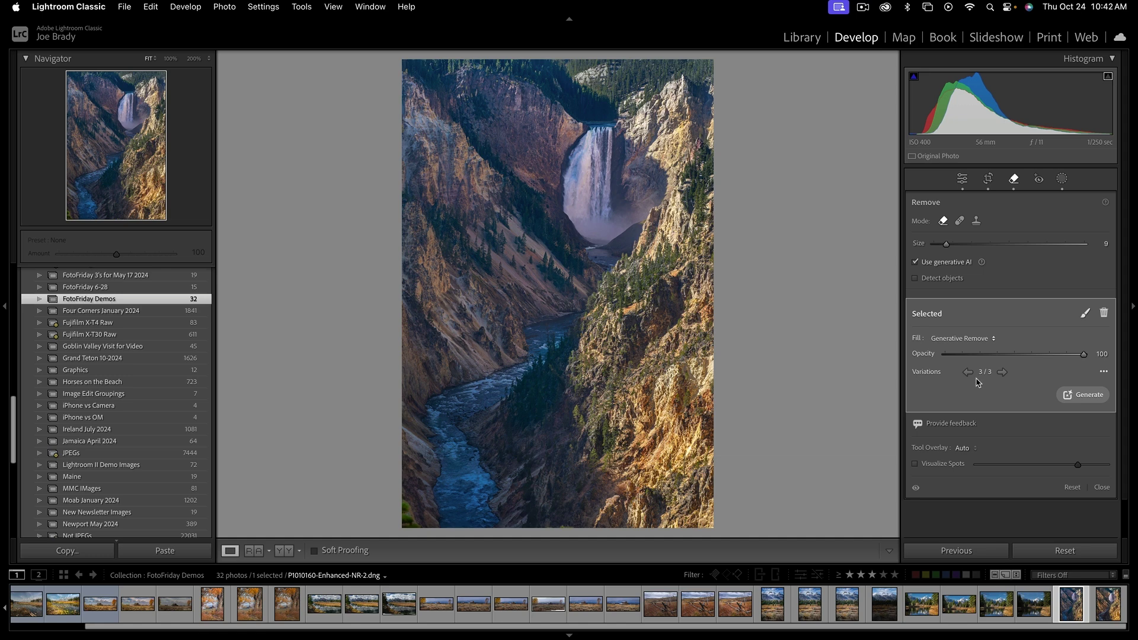
key(Escape)
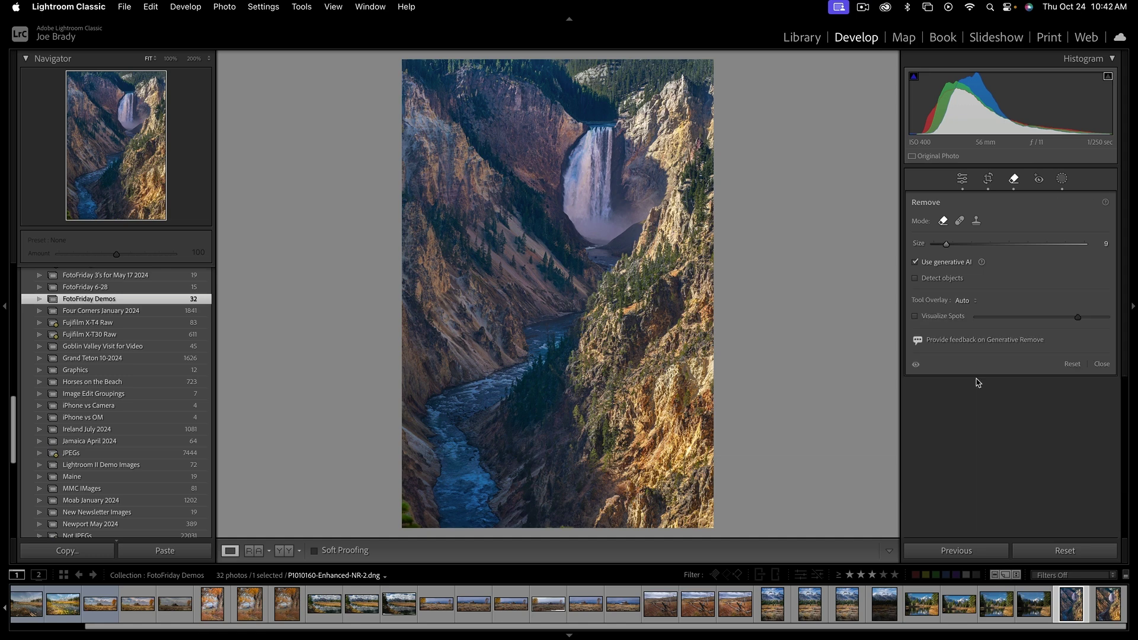
Step: Crop a thin strip off the photo's bottom edge
key(r)
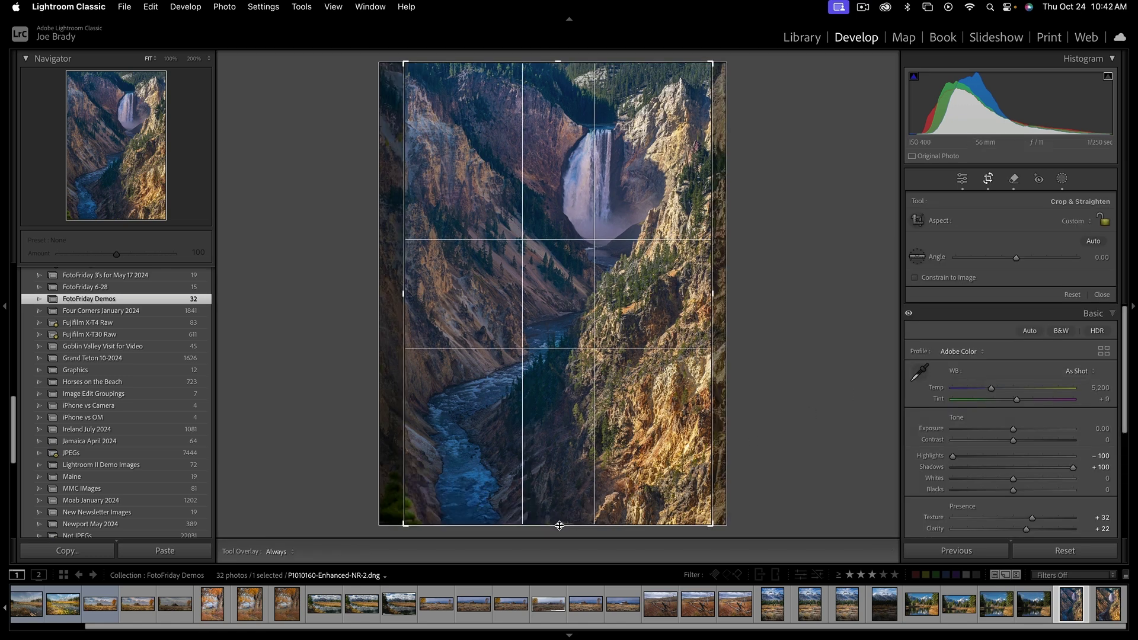
drag(559, 525, 559, 518)
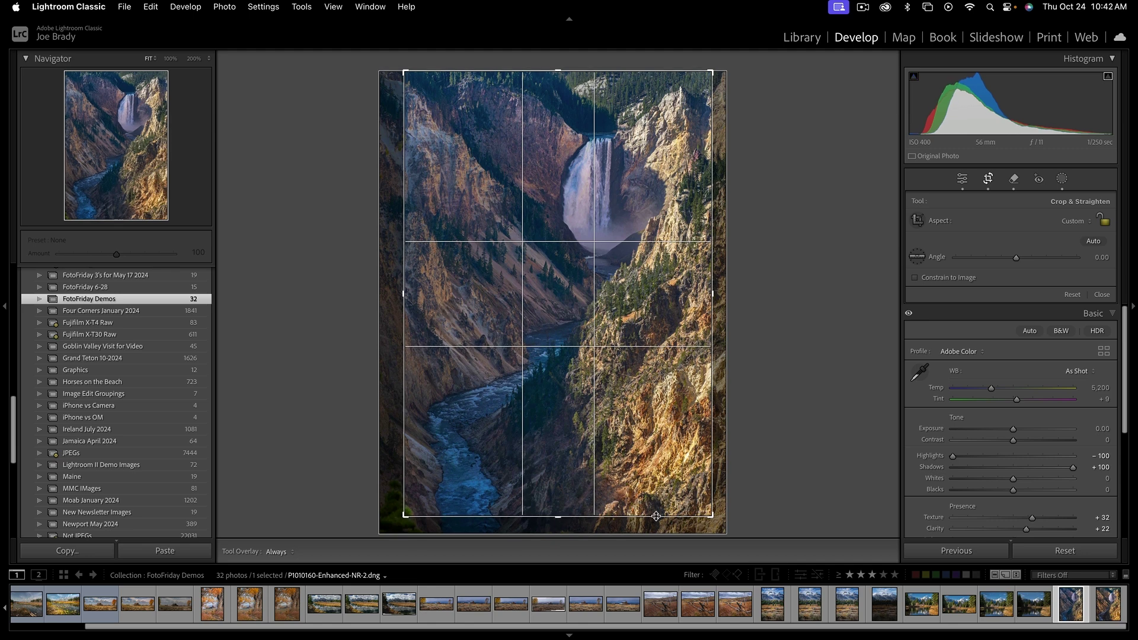
key(Return)
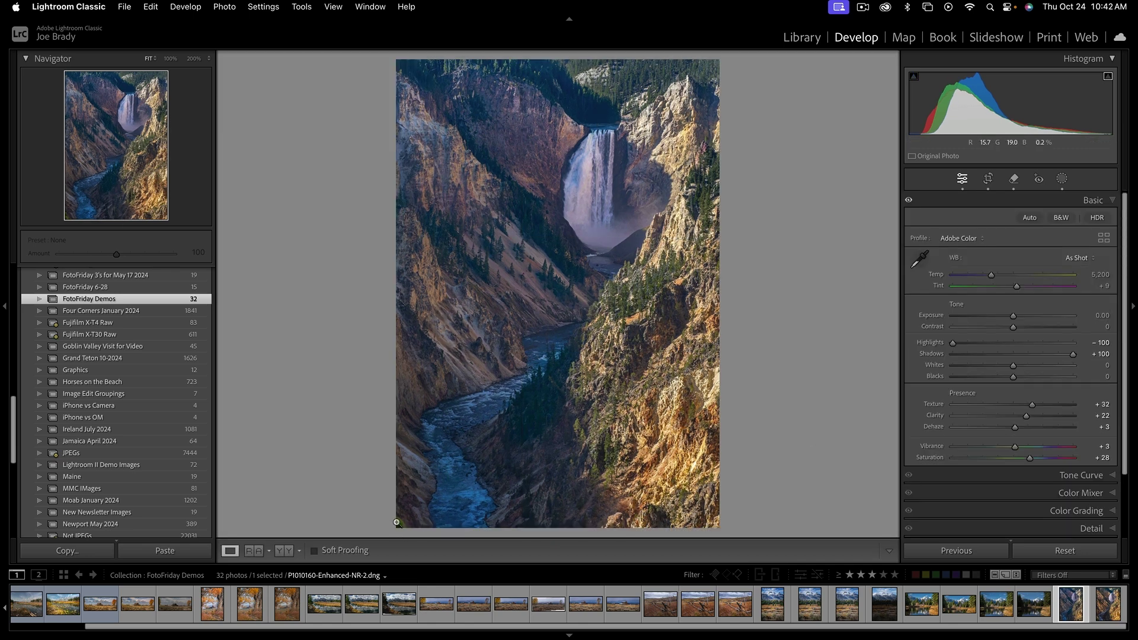
Step: Heal the leftover green spot in the photo's lower left corner with a size 9 brush and feather 0
click(1013, 179)
click(960, 221)
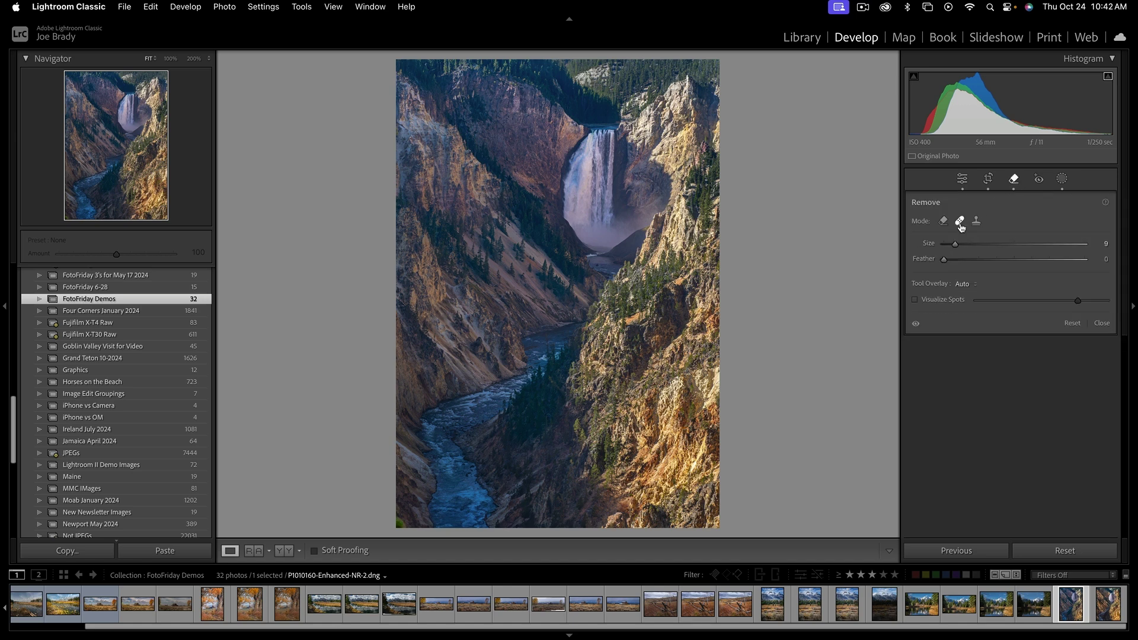
click(400, 527)
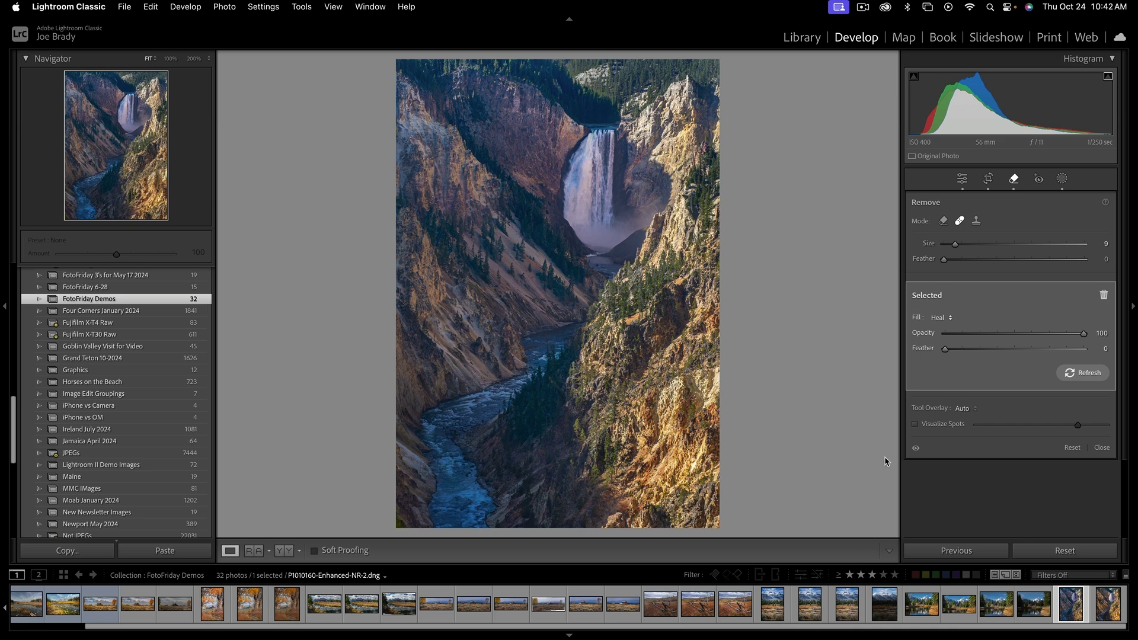
key(q)
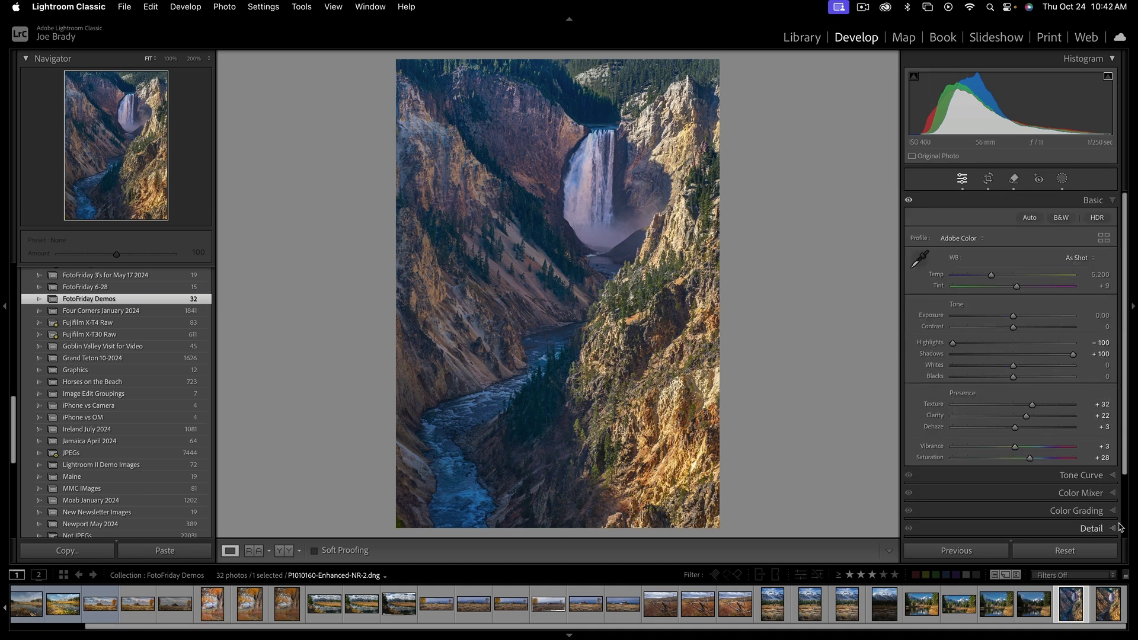
Step: Darken the photo's edges with a post-crop vignette Amount of -11
scroll(1088, 528, down, 3)
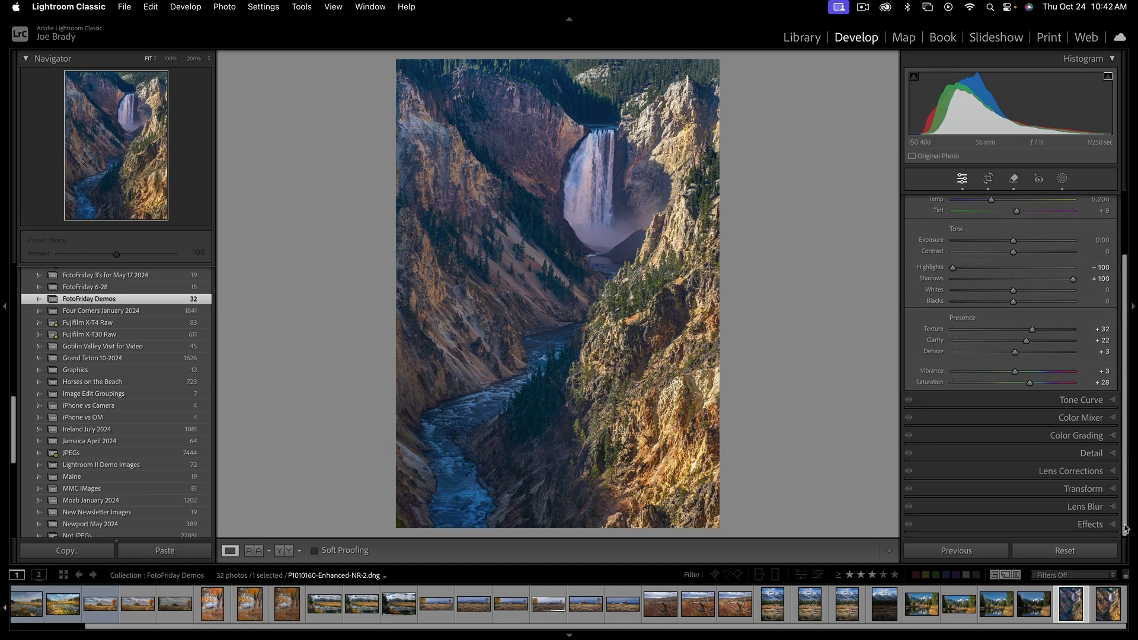
click(1087, 525)
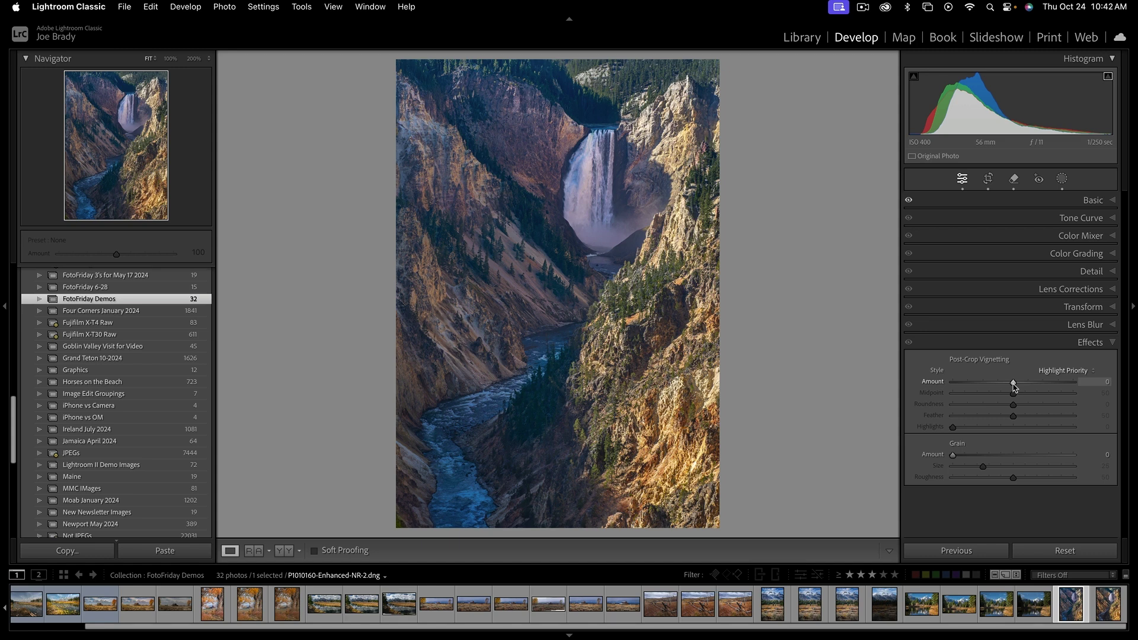
drag(1014, 387, 1007, 385)
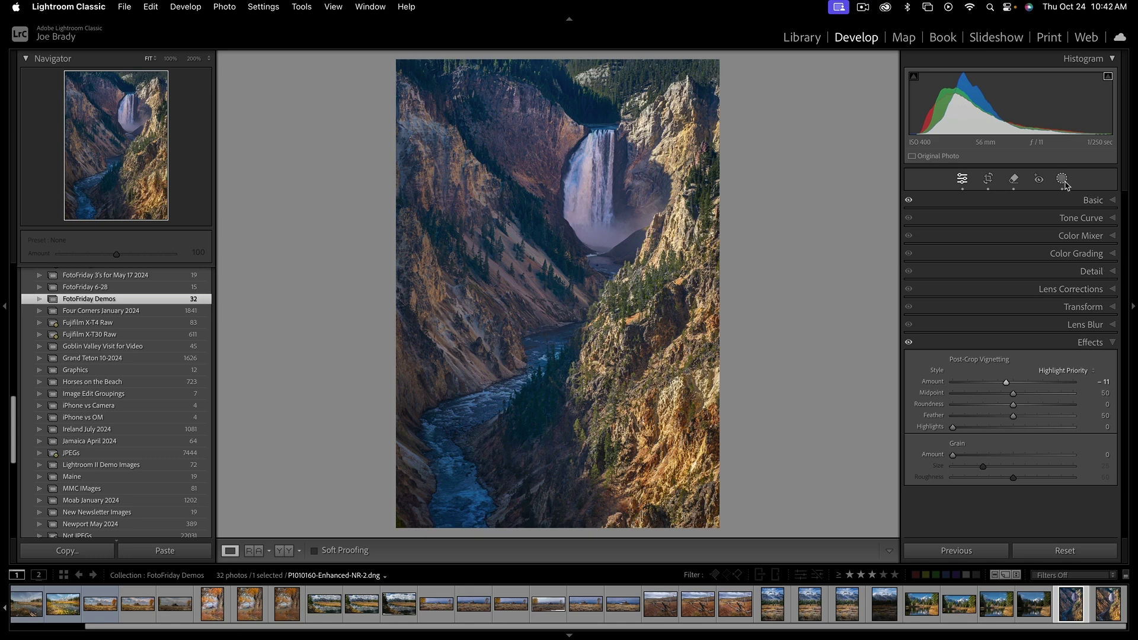
Step: Paint an eighth brush mask without Auto Mask, size 20 and feather 58, over the river valley and the slope below the waterfall
key(k)
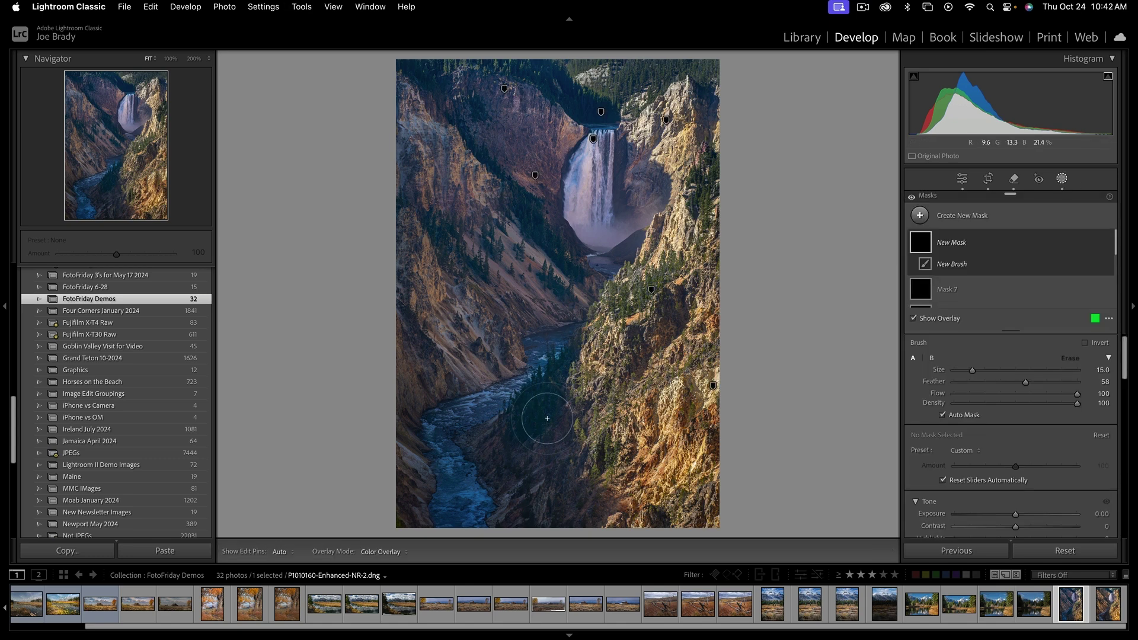
scroll(500, 489, up, 4)
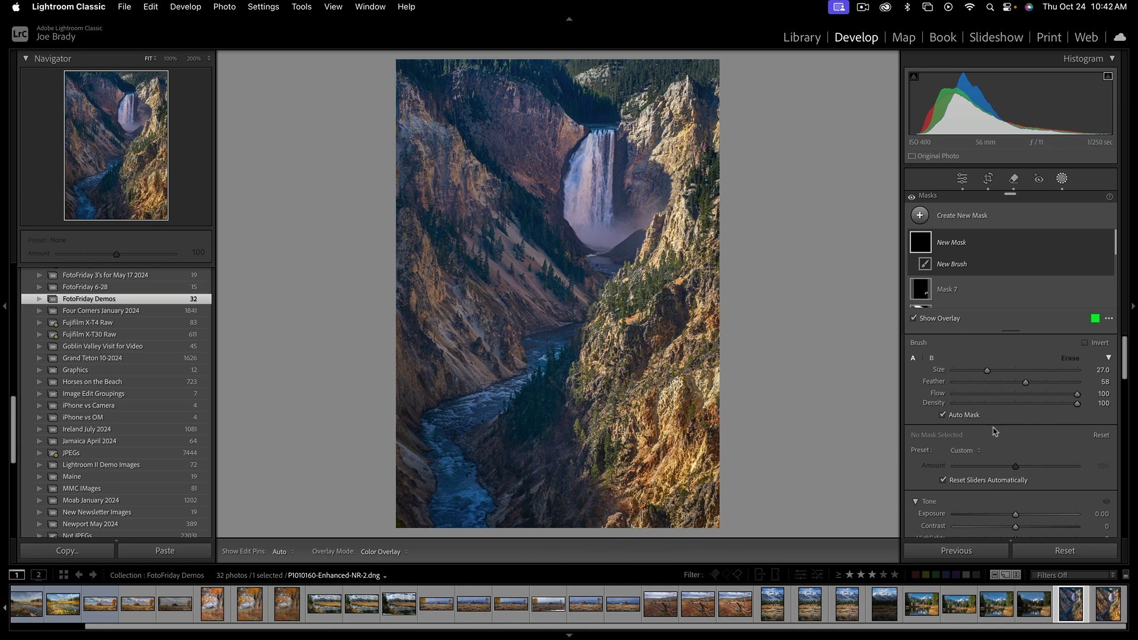
click(943, 415)
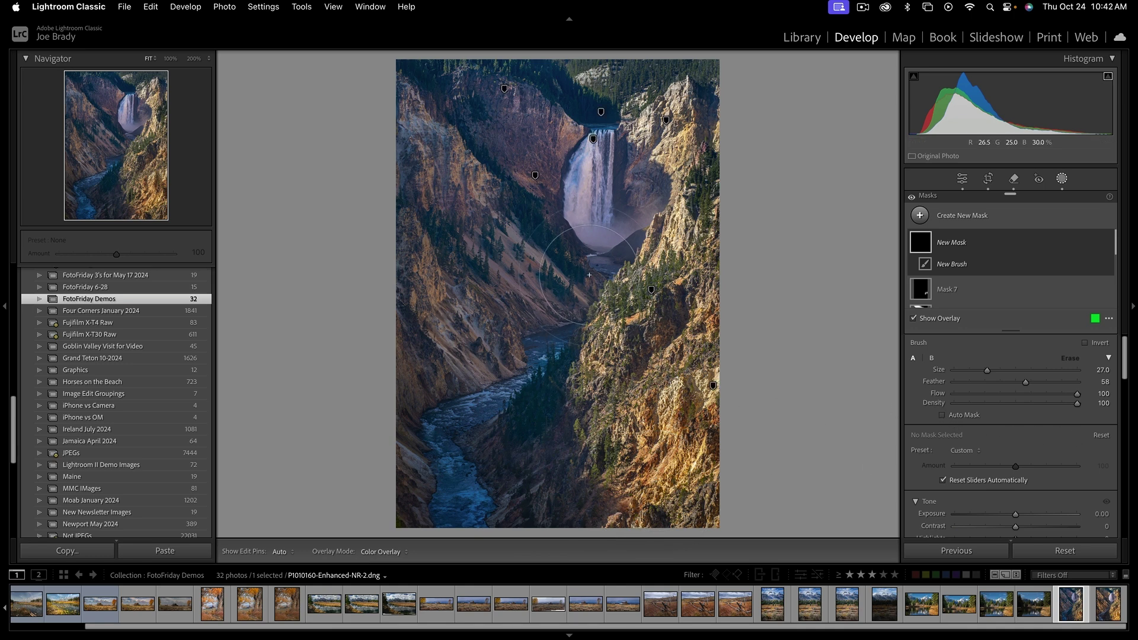
scroll(587, 296, down, 2)
key(h)
mouse_move(587, 243)
mouse_down()
mouse_move(598, 293)
mouse_move(575, 324)
mouse_move(505, 362)
mouse_move(480, 403)
mouse_move(480, 463)
mouse_move(502, 516)
mouse_move(529, 512)
mouse_move(481, 424)
mouse_move(485, 321)
mouse_move(535, 203)
mouse_move(560, 182)
mouse_move(542, 166)
mouse_up()
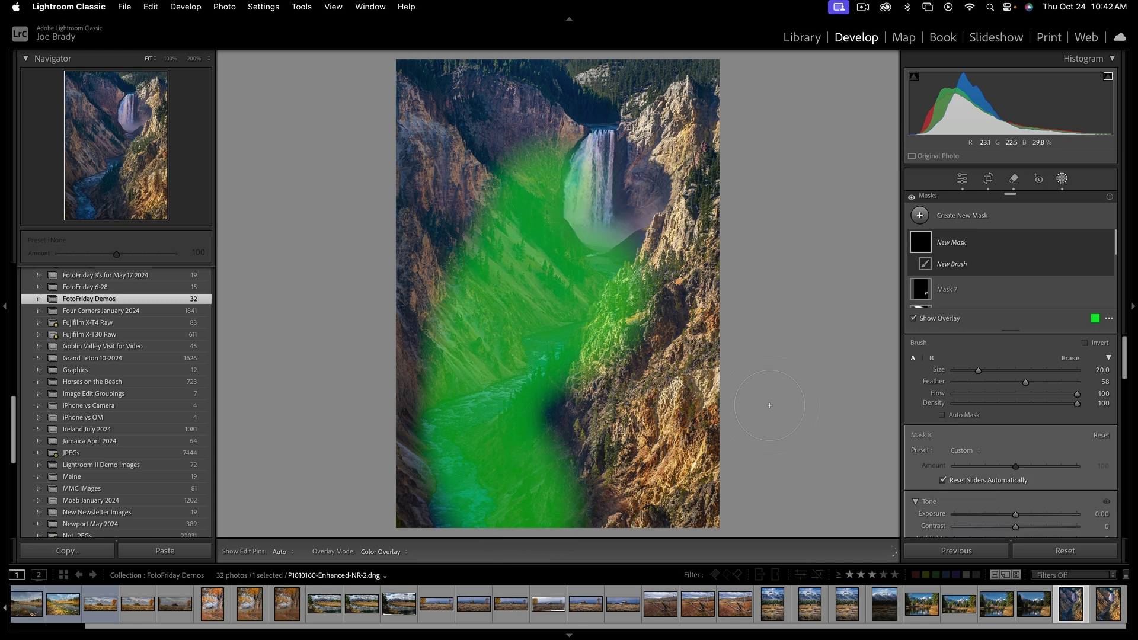
Step: Brighten and warm the river valley mask with Exposure 0.27 and Temp 30, and deselect it
scroll(1055, 509, down, 3)
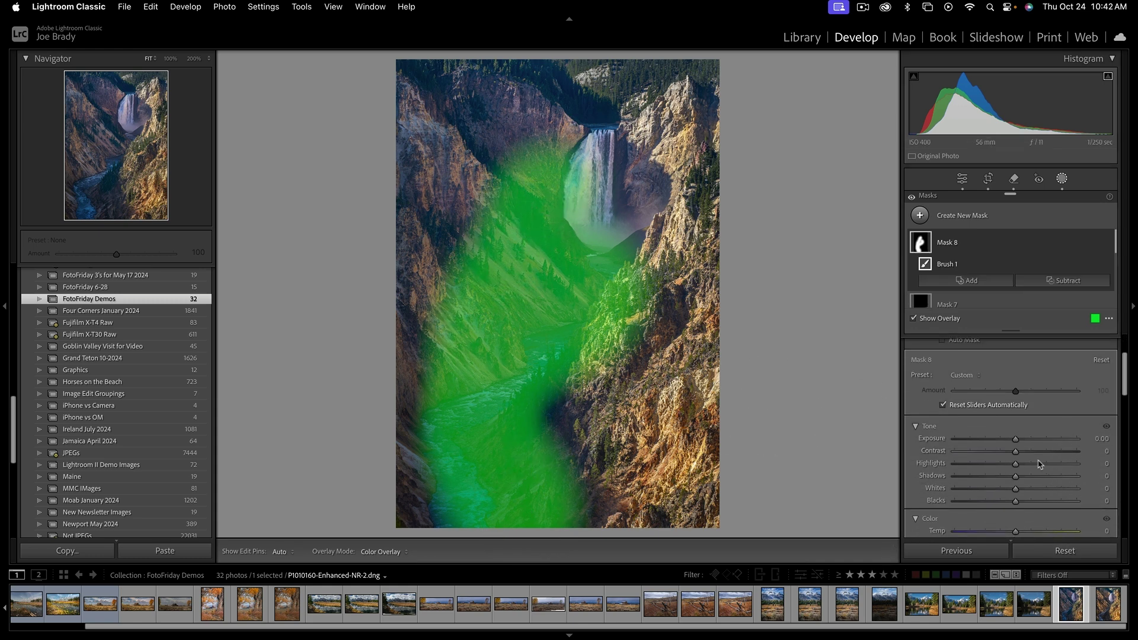
key(o)
drag(1016, 440, 1020, 440)
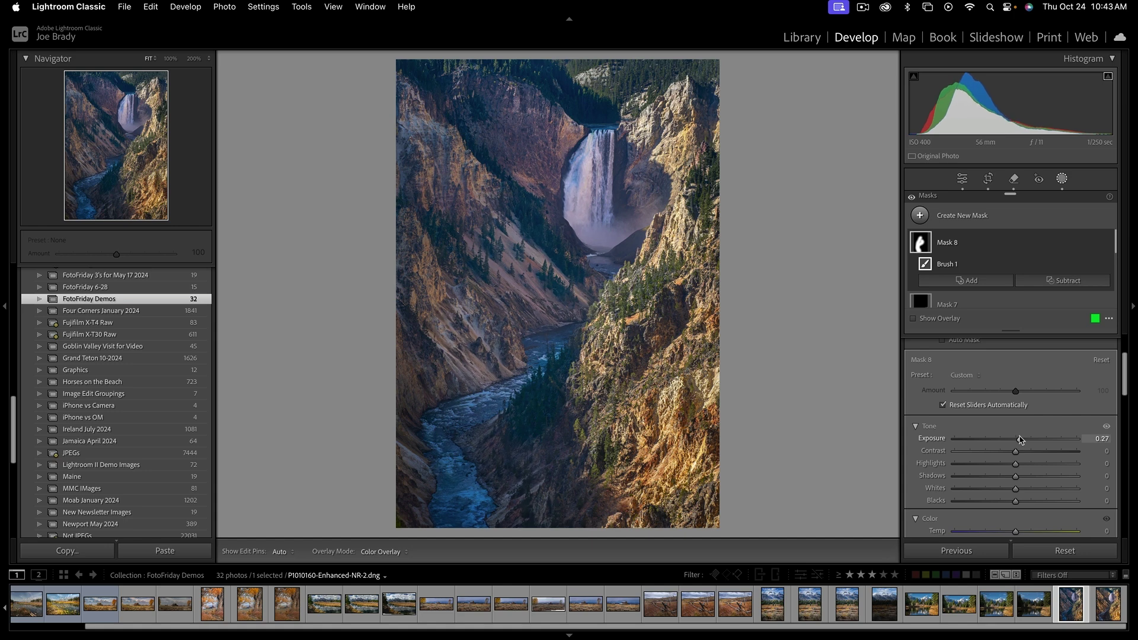
scroll(1019, 440, down, 1)
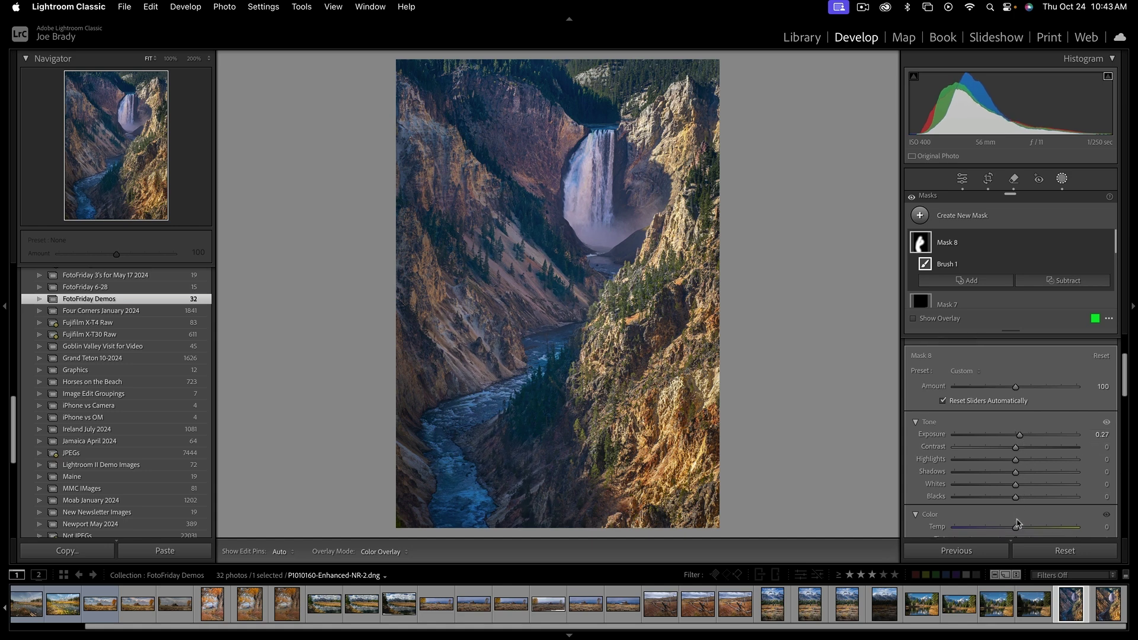
drag(1016, 528, 1034, 528)
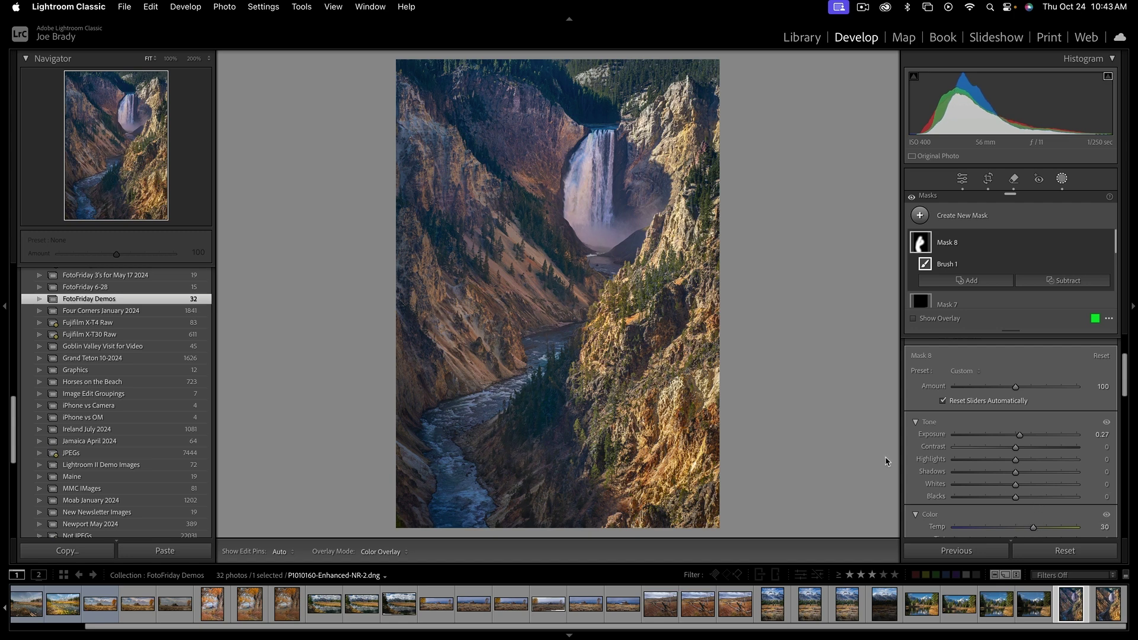
click(782, 461)
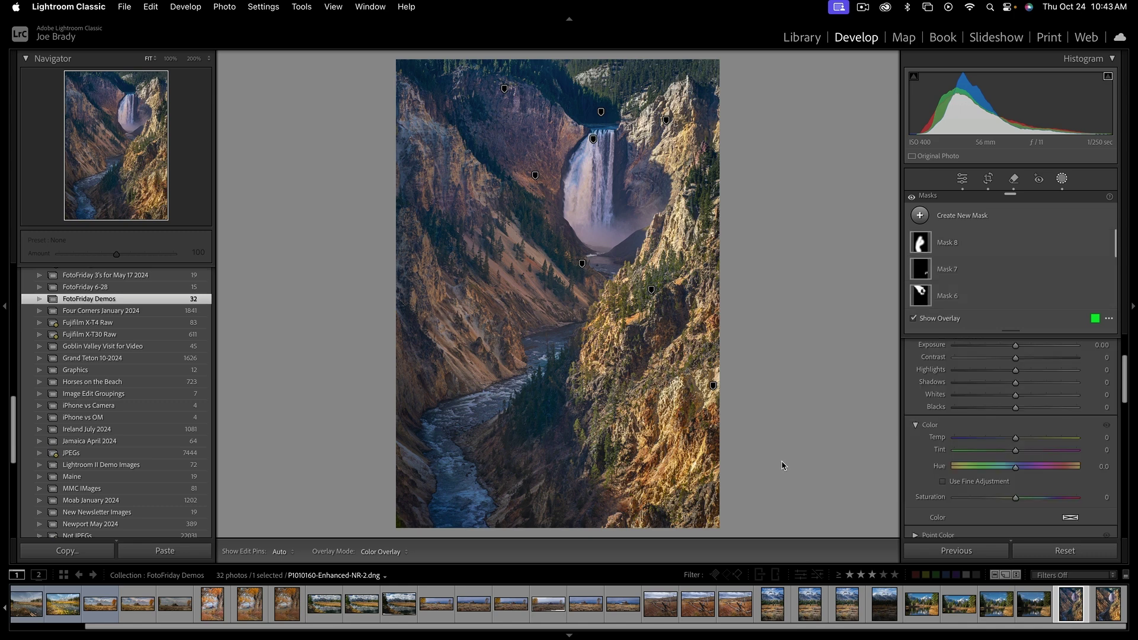
Step: Leave masking, create a virtual copy of the edited photo, and reset all edits on the copy
key(shift+w)
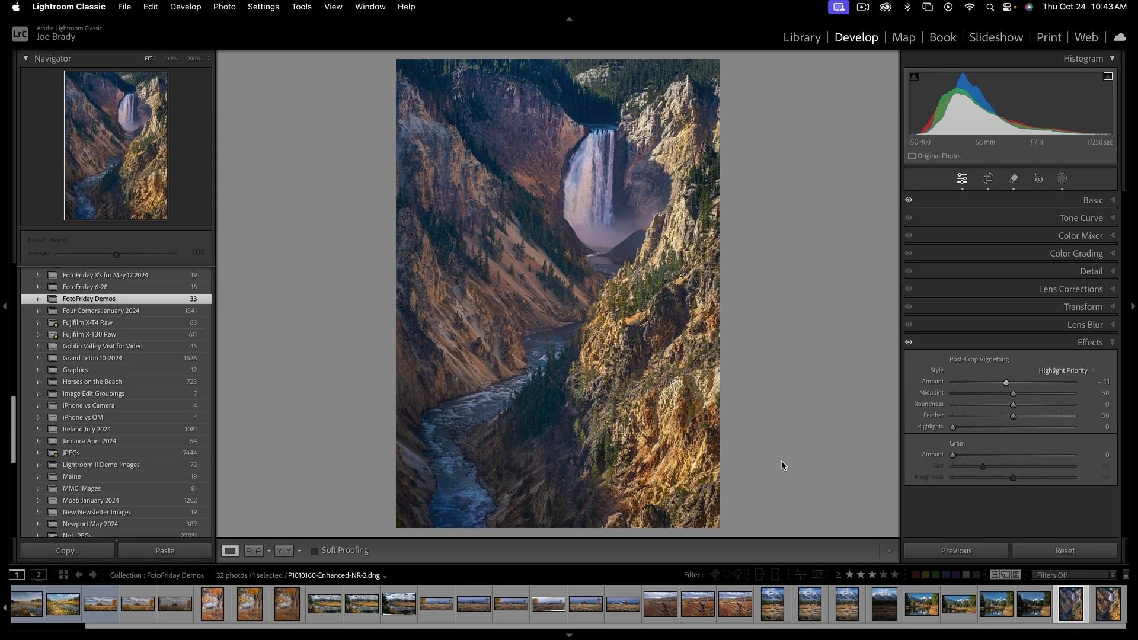
key(super+apostrophe)
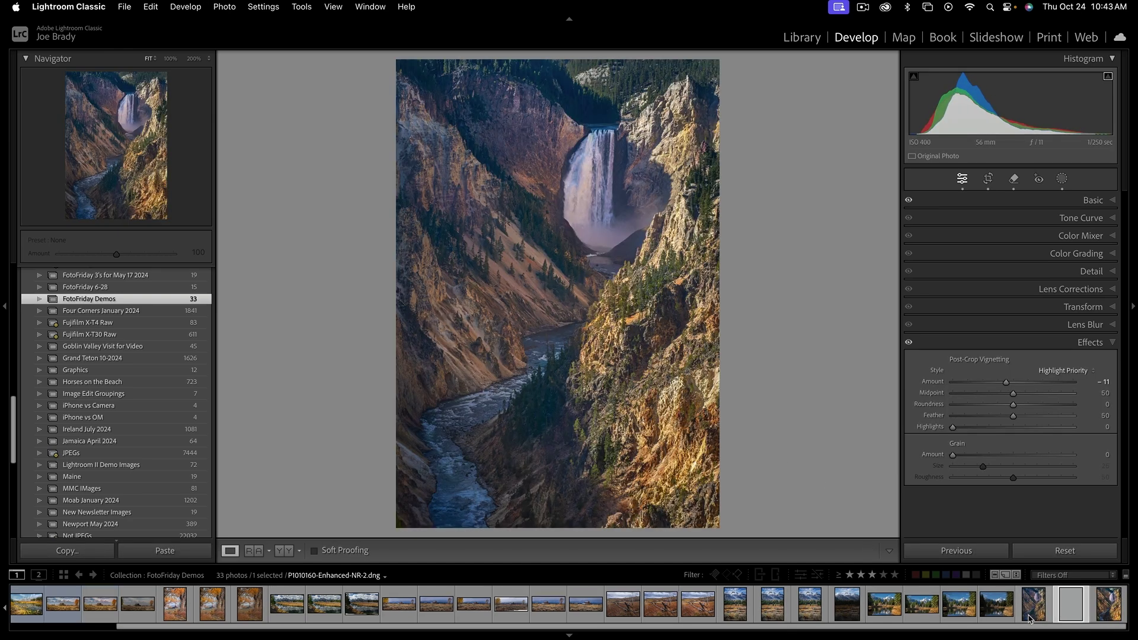
click(1029, 618)
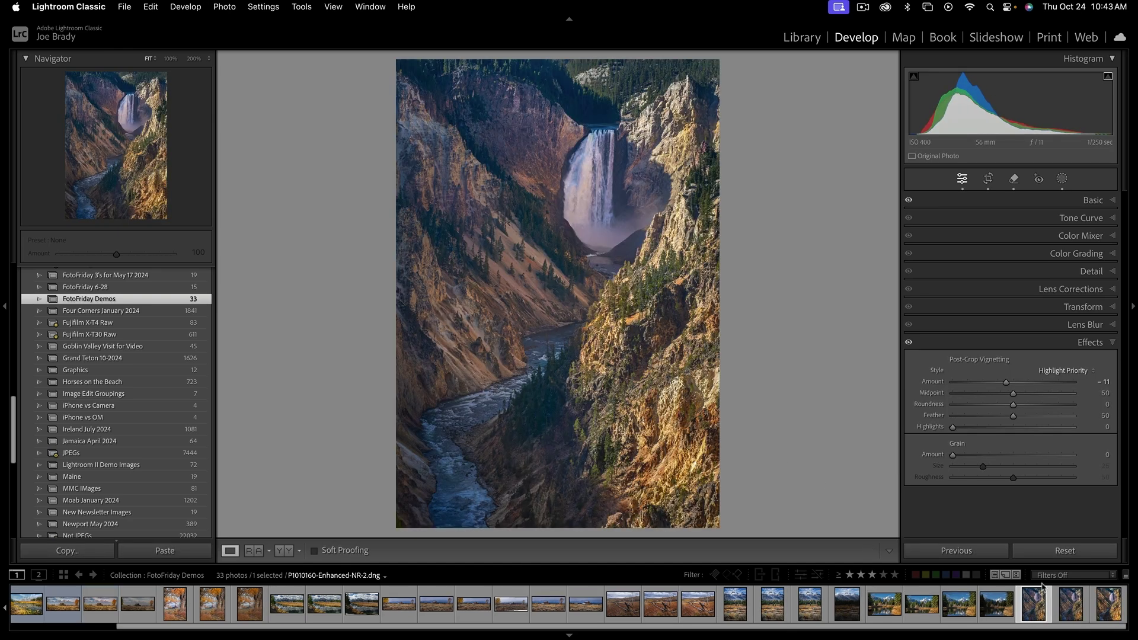
click(1065, 550)
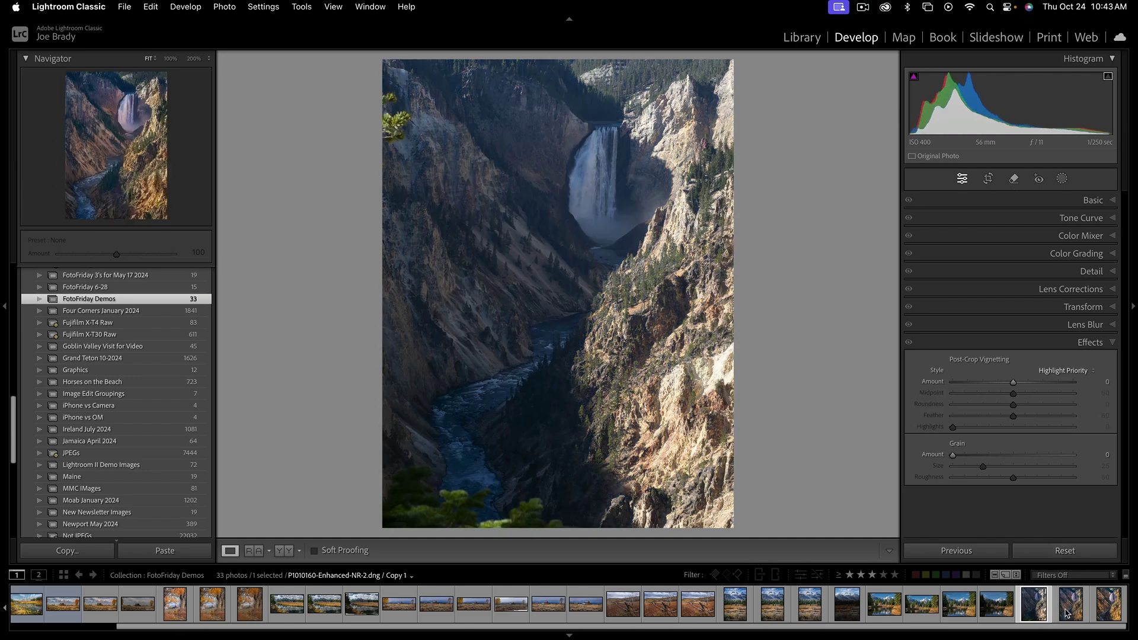
Step: Compare the unedited copy with the finished edit in full screen, and examine the enlarged edit from the waterfall down to the river
key(f)
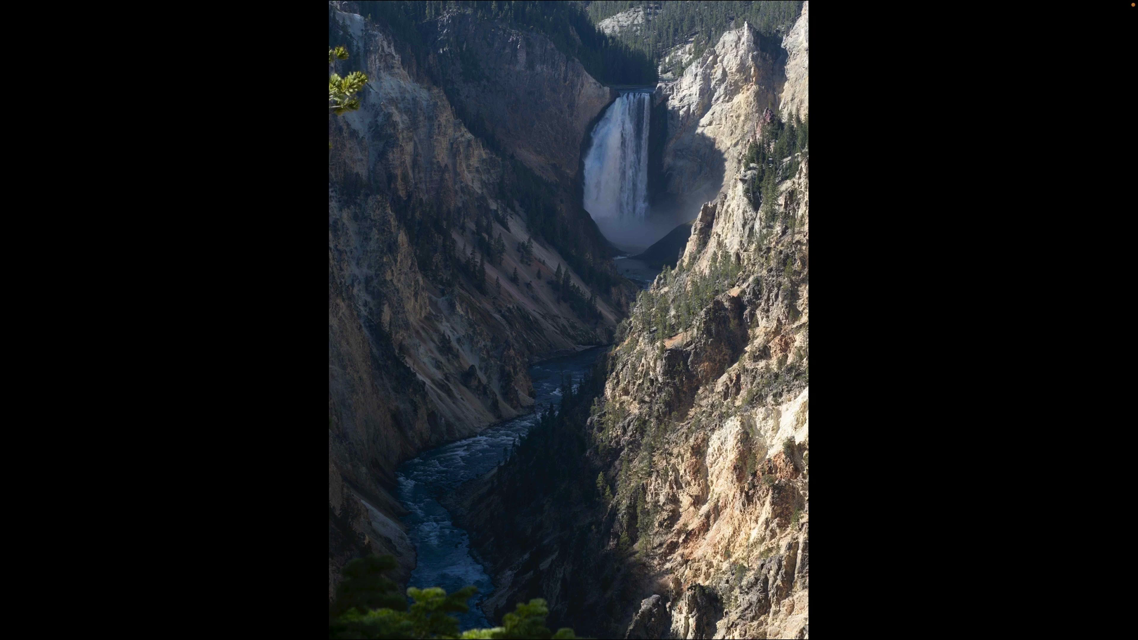
key(Left)
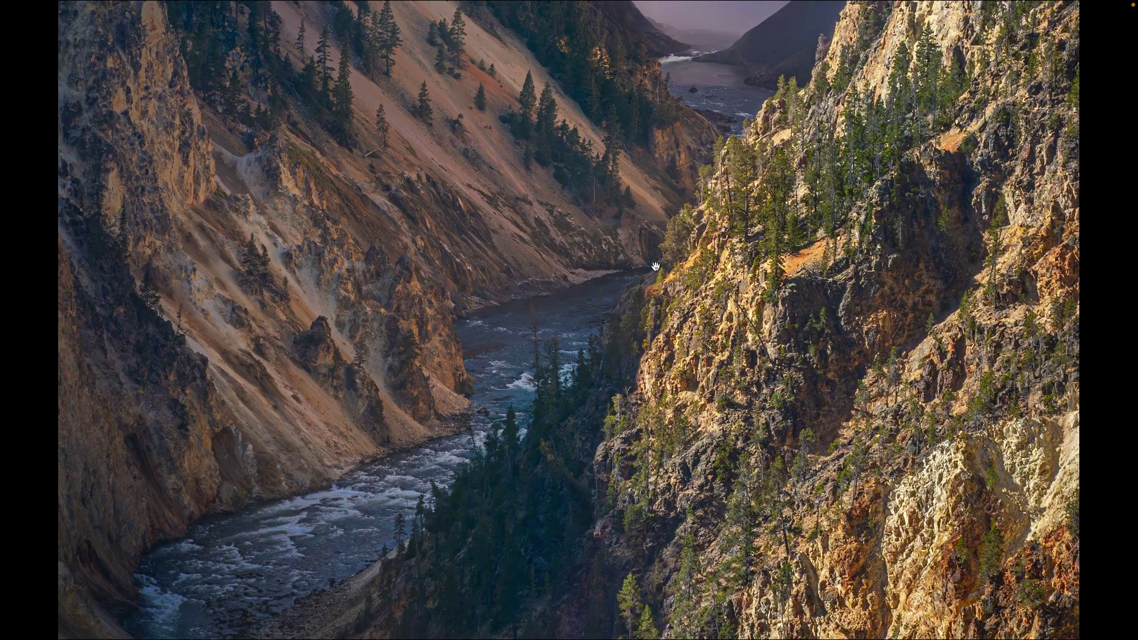
drag(679, 259, 510, 412)
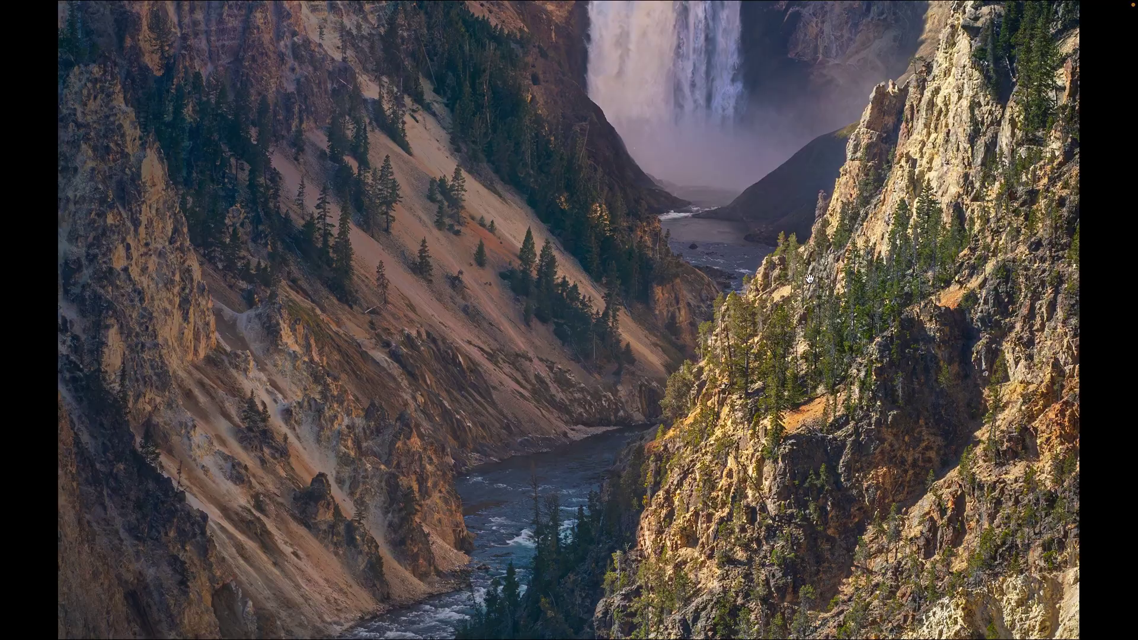
drag(810, 280, 872, 400)
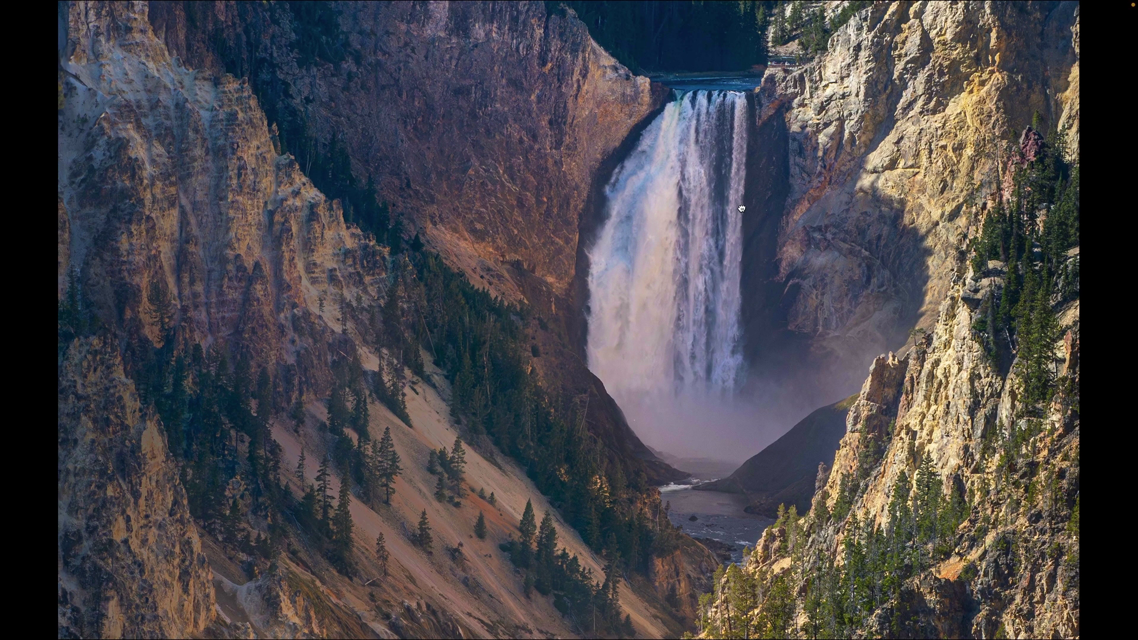
drag(741, 209, 729, 445)
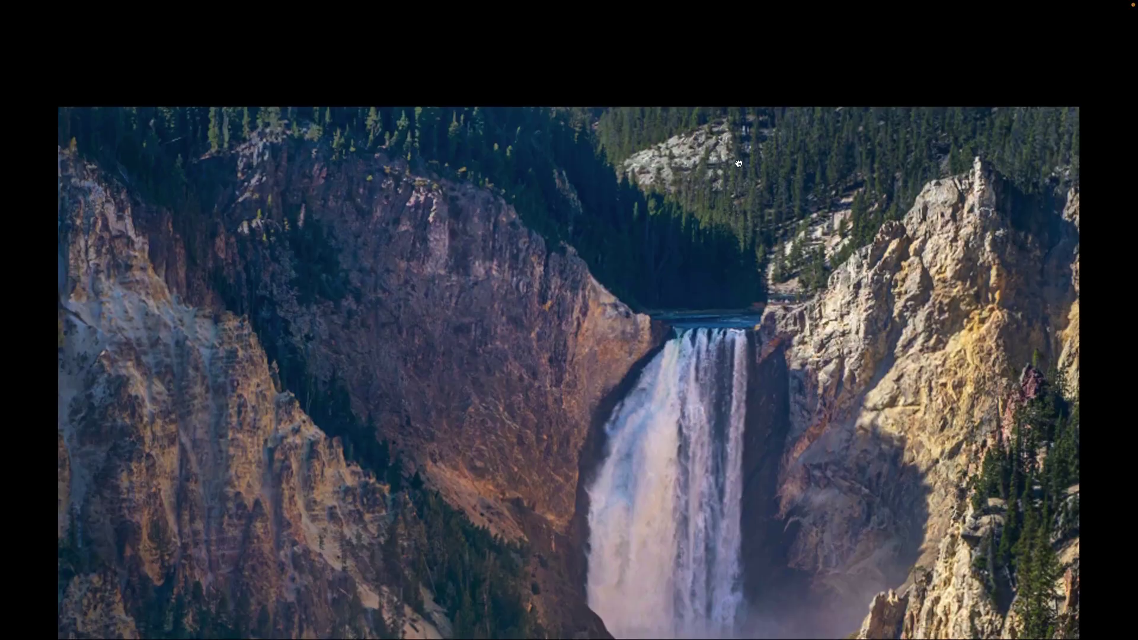
drag(739, 163, 704, 112)
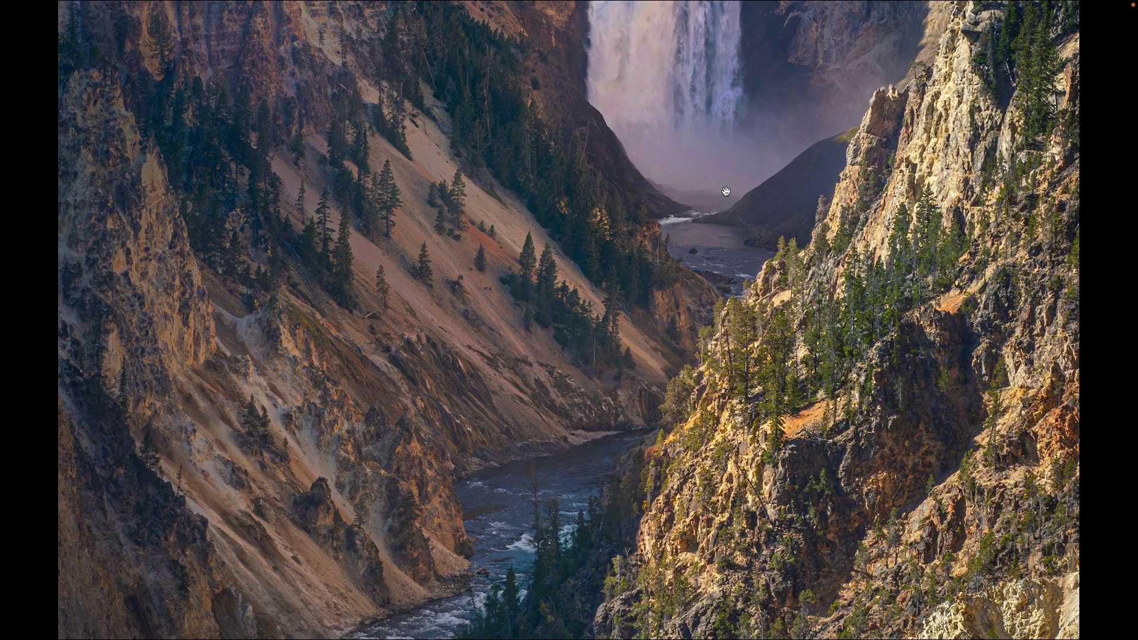
drag(752, 299, 709, 56)
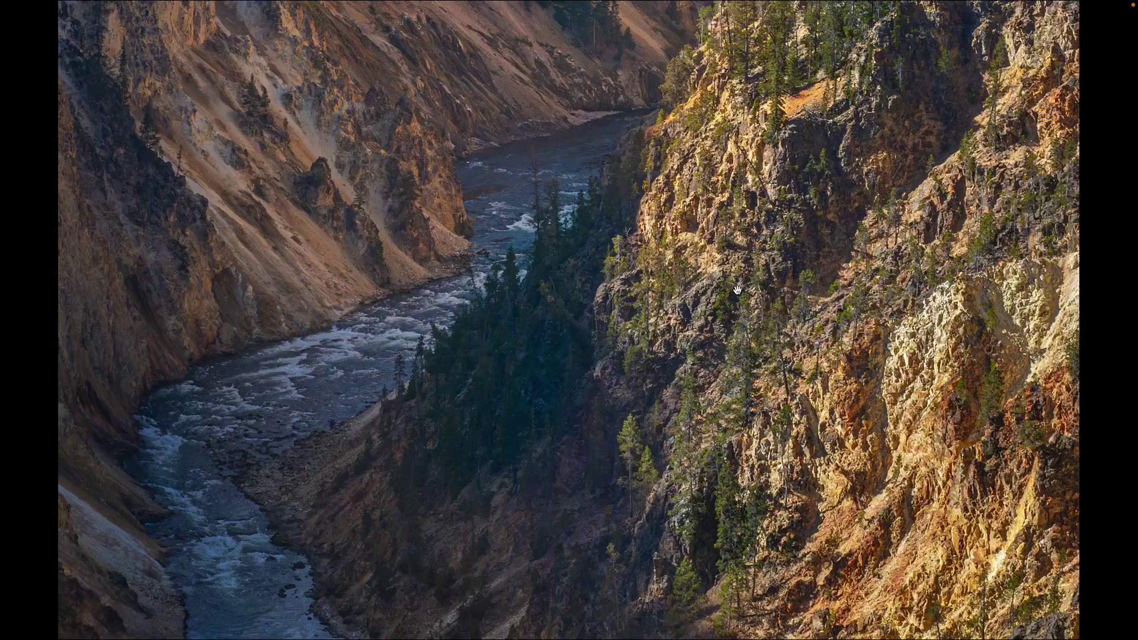
drag(737, 288, 729, 156)
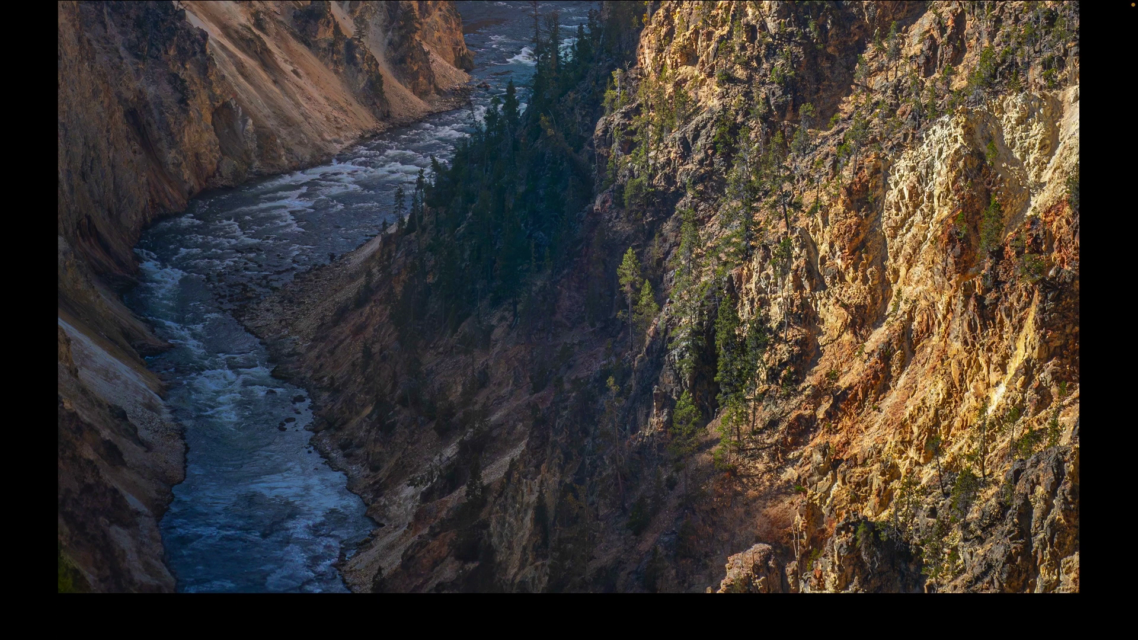
Step: Exit the full-screen view and sharpen the edited photo with Amount 92 and Masking 83
key(ctrl+0)
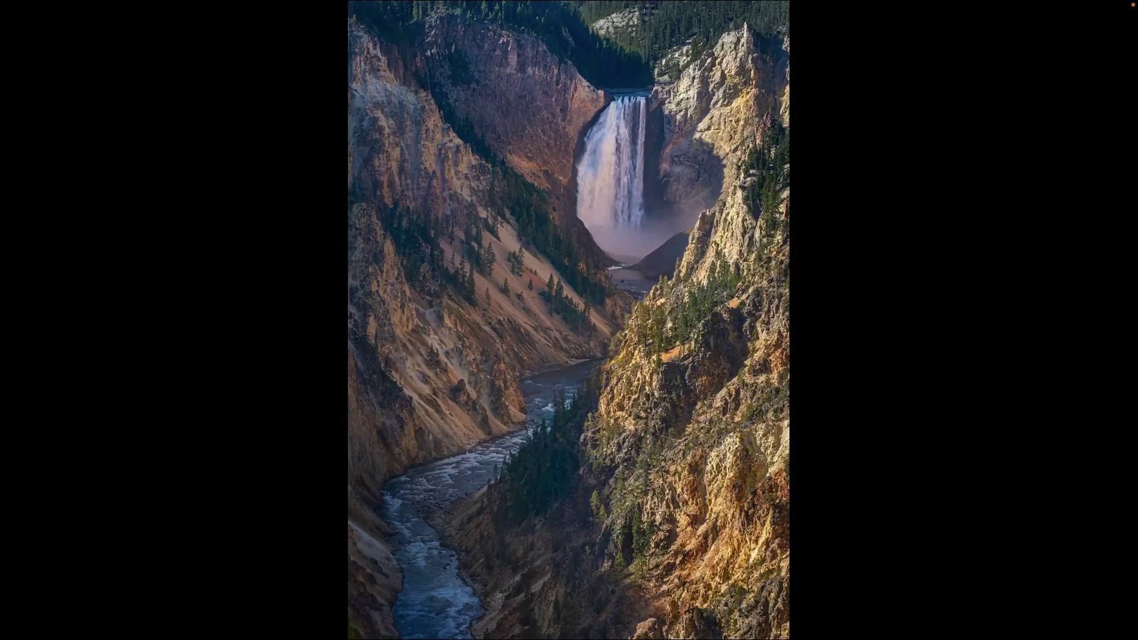
key(f)
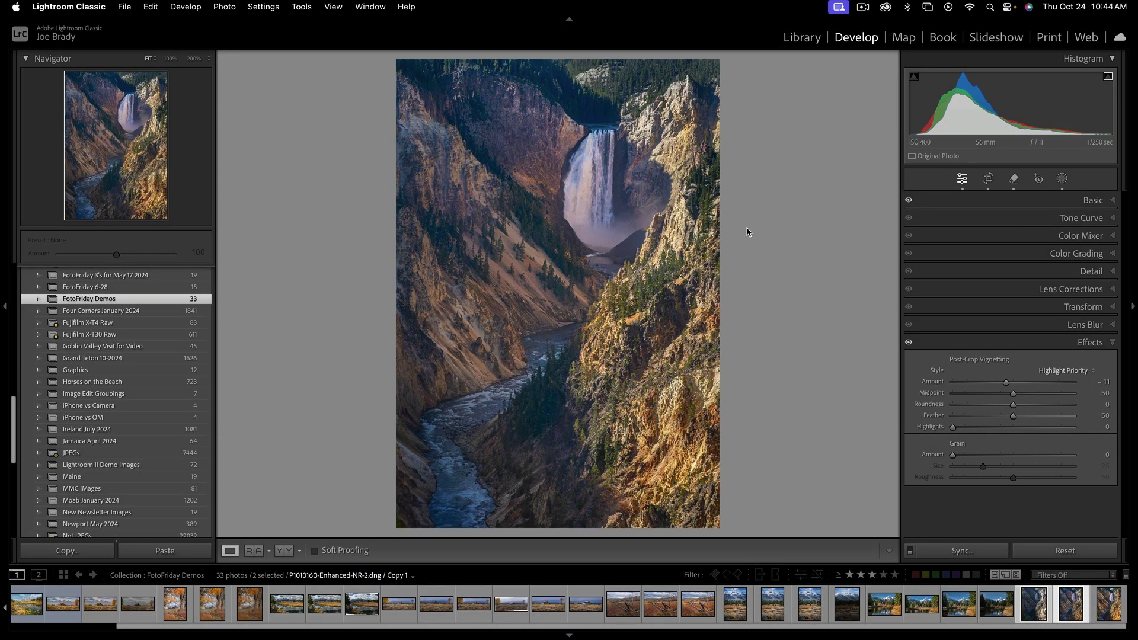
click(1091, 271)
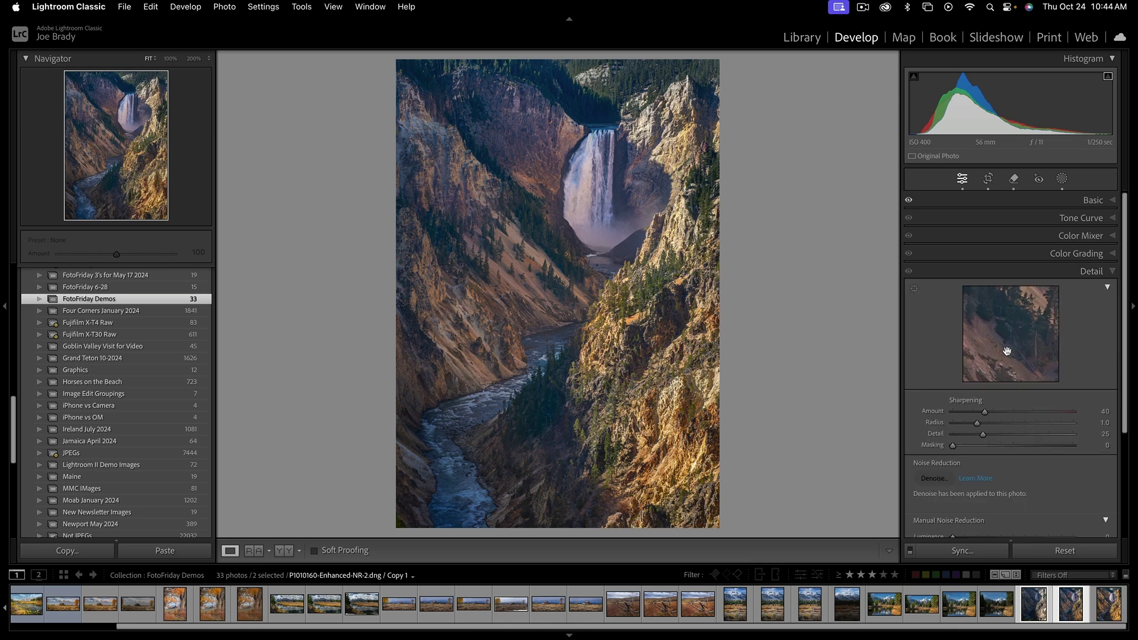
click(1027, 412)
alt+click(953, 445)
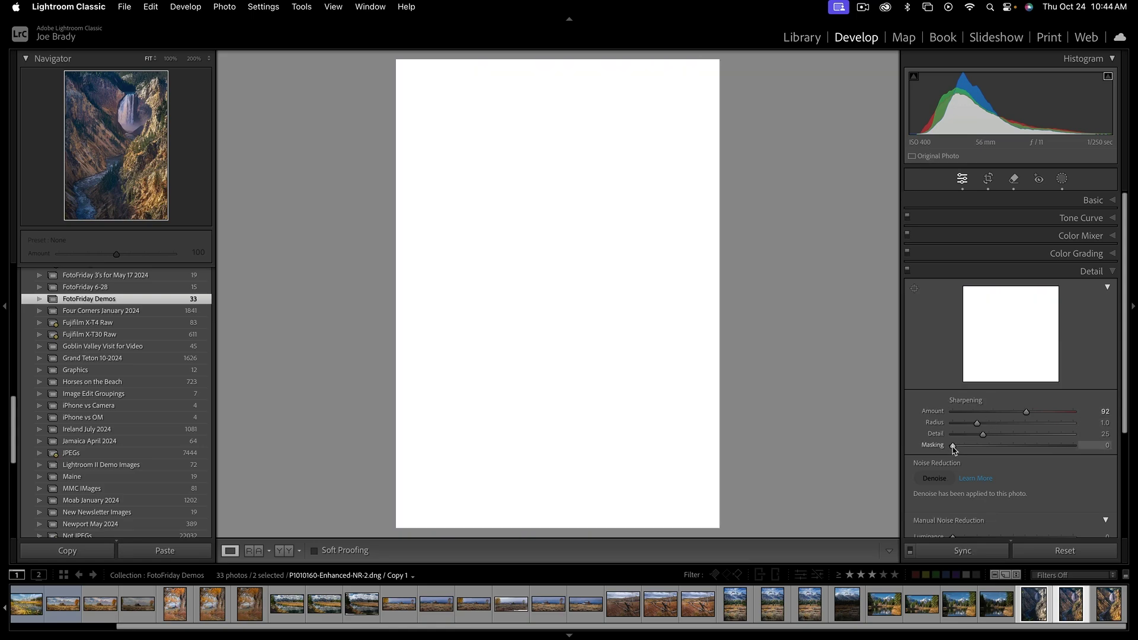
drag(954, 449, 1052, 449)
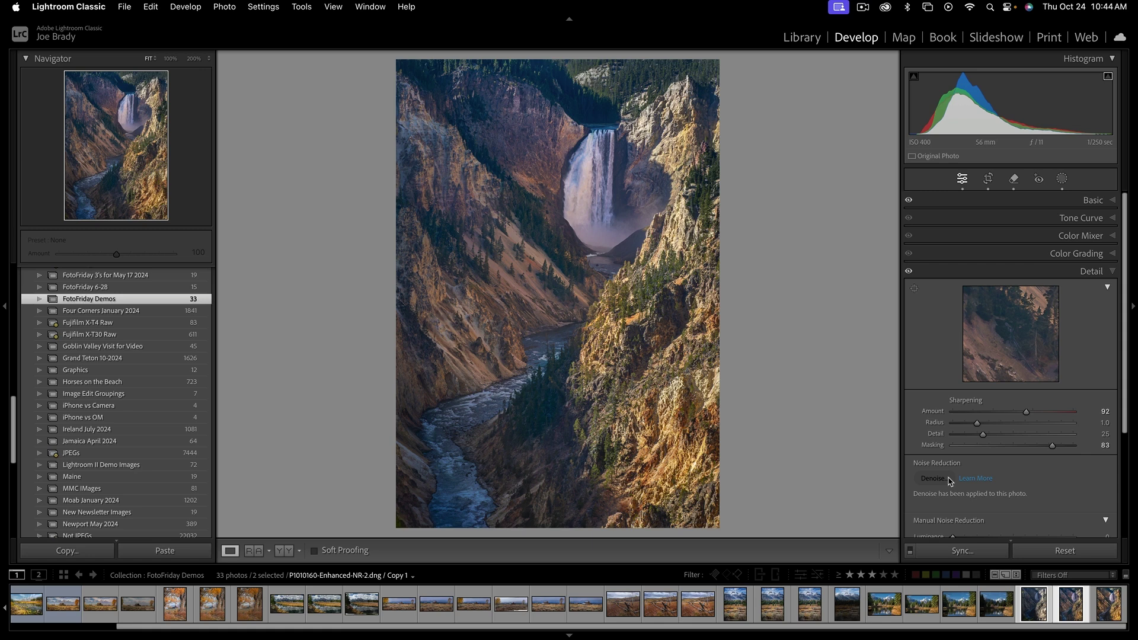
Step: Open only the edited photo in Viveza 3 as a copy with Lightroom adjustments, and postpone the Nik Collection update
click(1074, 608)
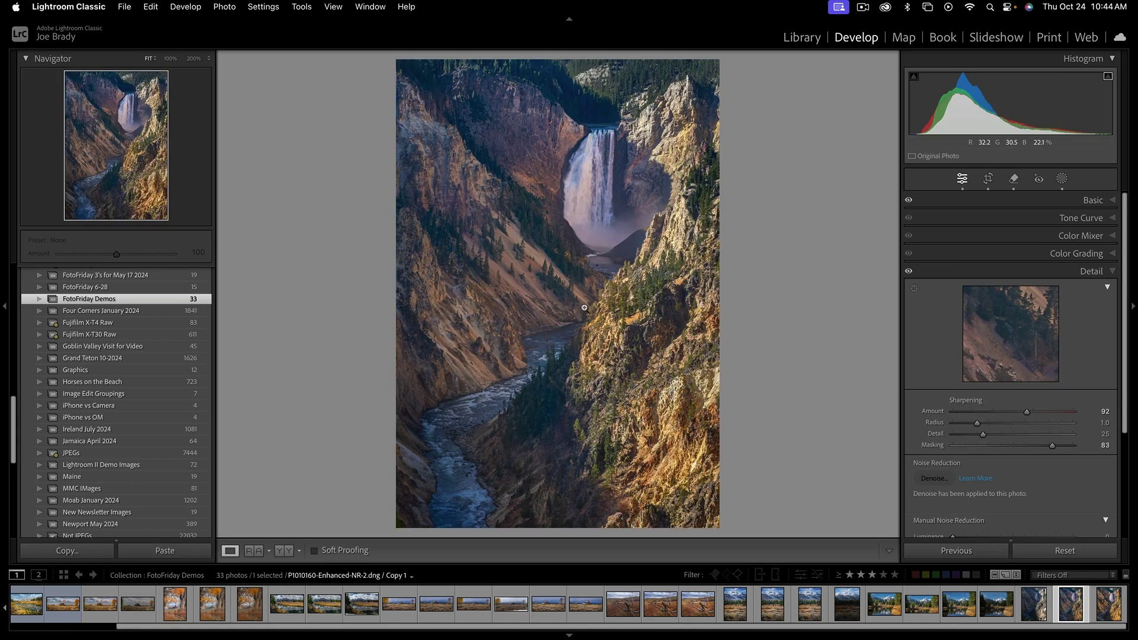
click(218, 8)
mouse_move(236, 79)
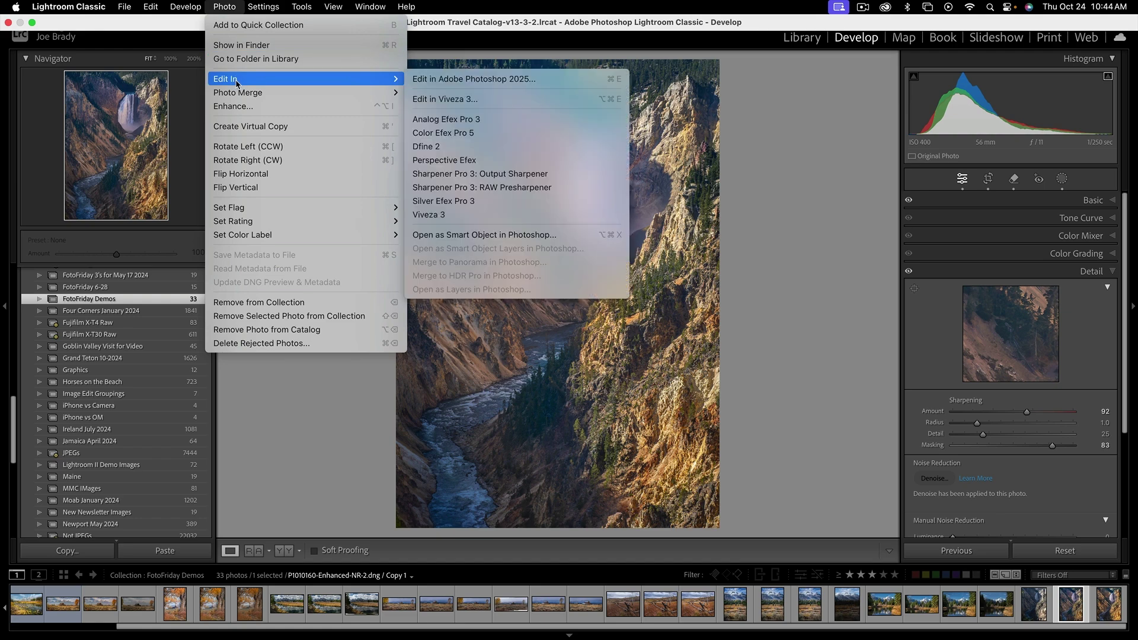
click(494, 217)
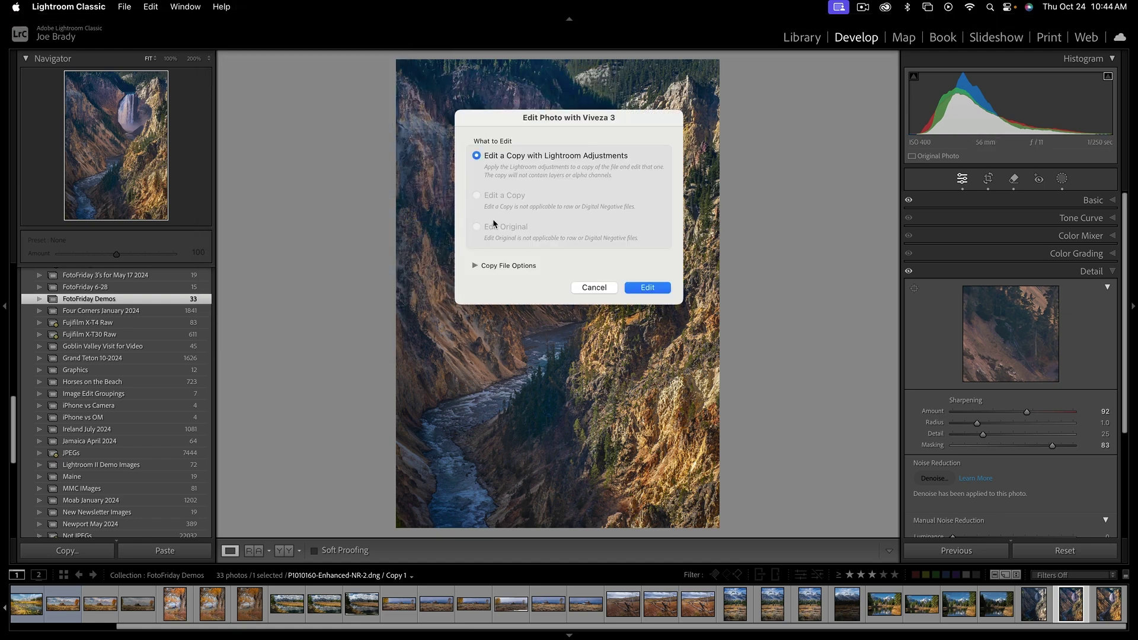
key(Return)
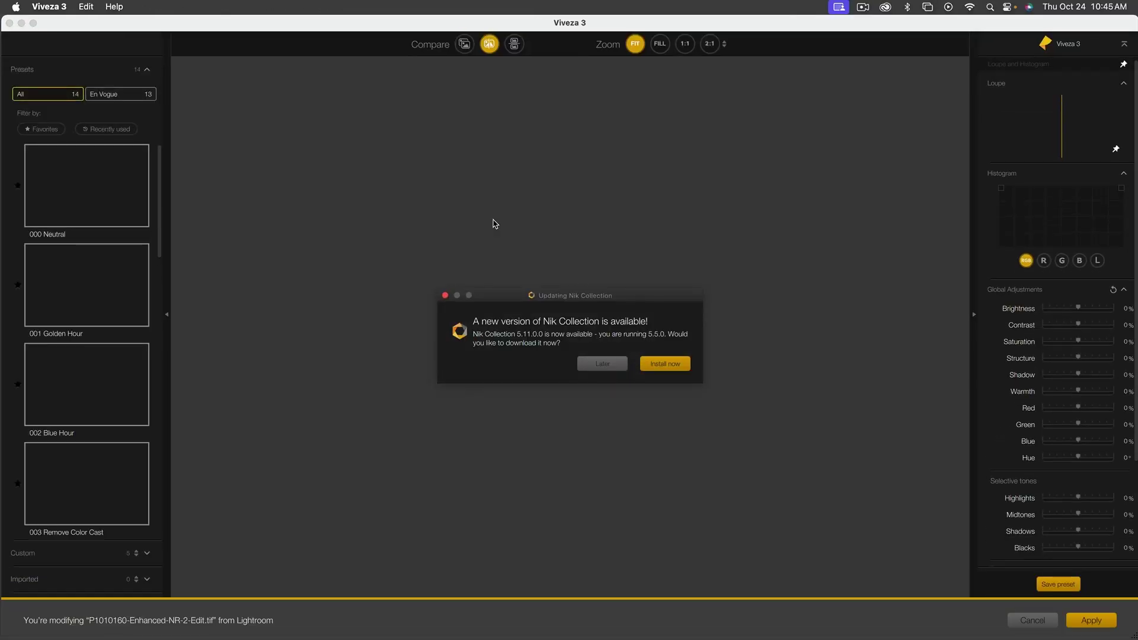
click(602, 363)
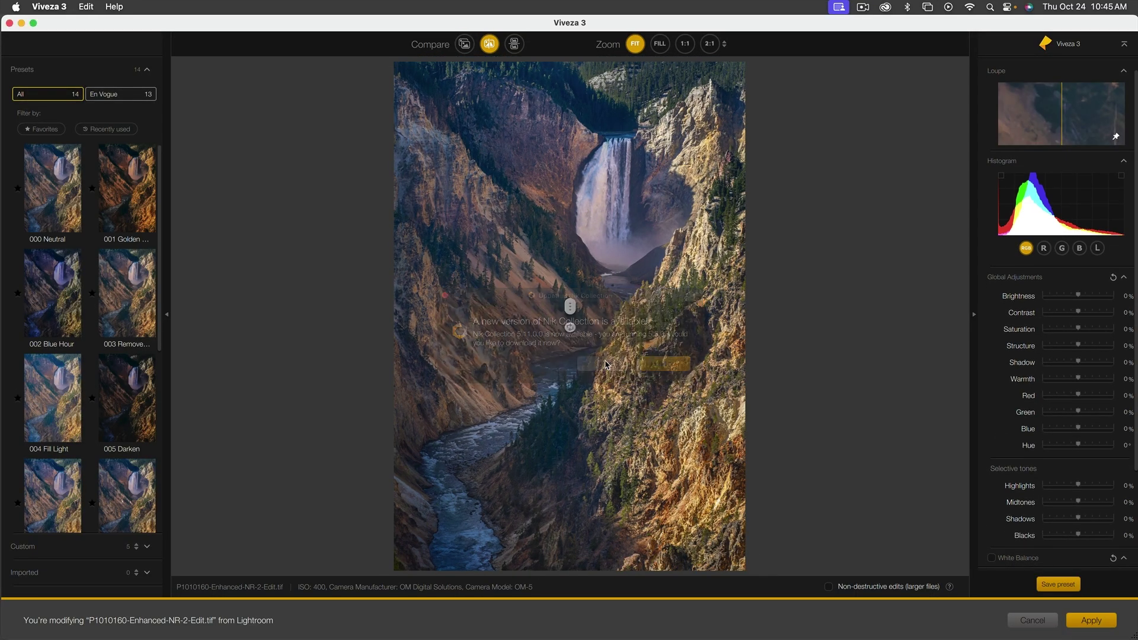
Step: Move the comparison divider to the photo's left edge and set the global Structure to 37%
drag(570, 307, 396, 308)
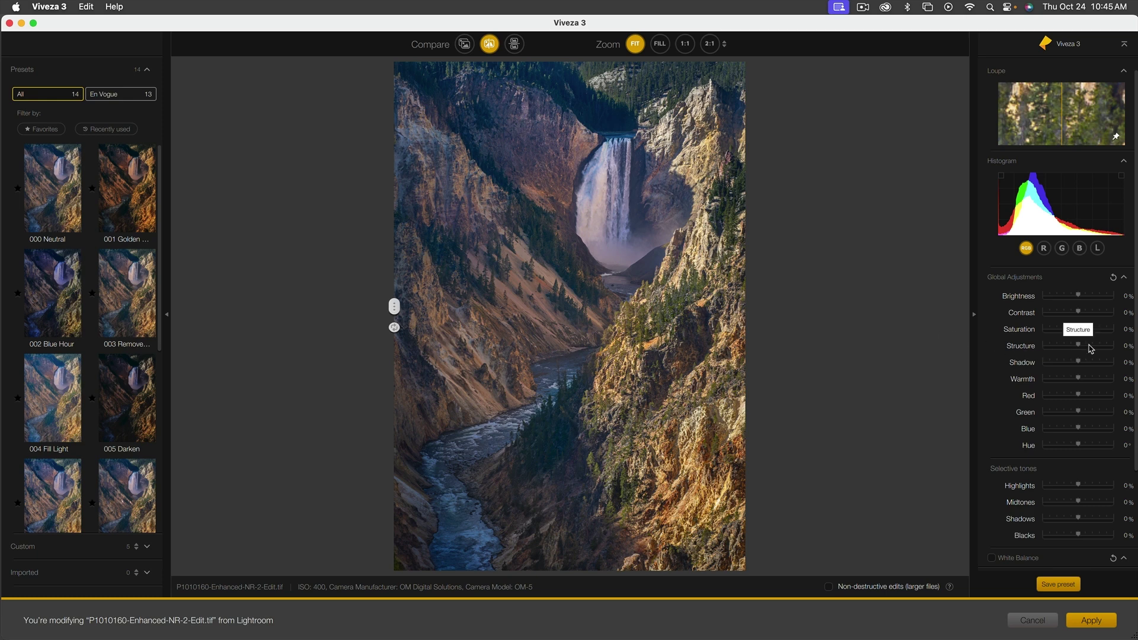
click(1088, 345)
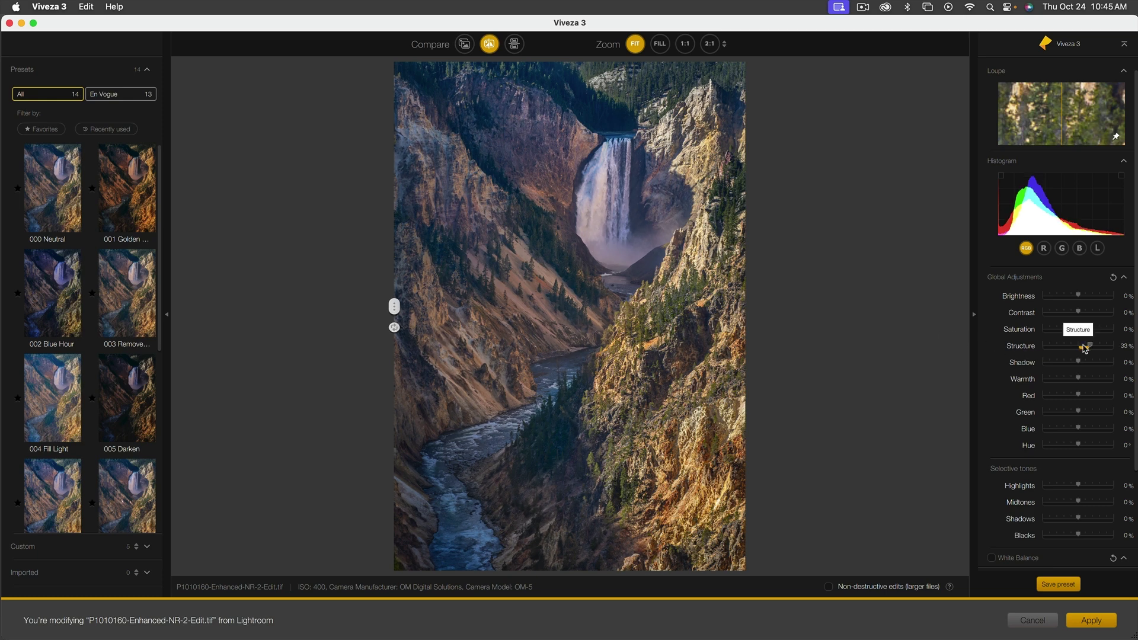
click(1079, 347)
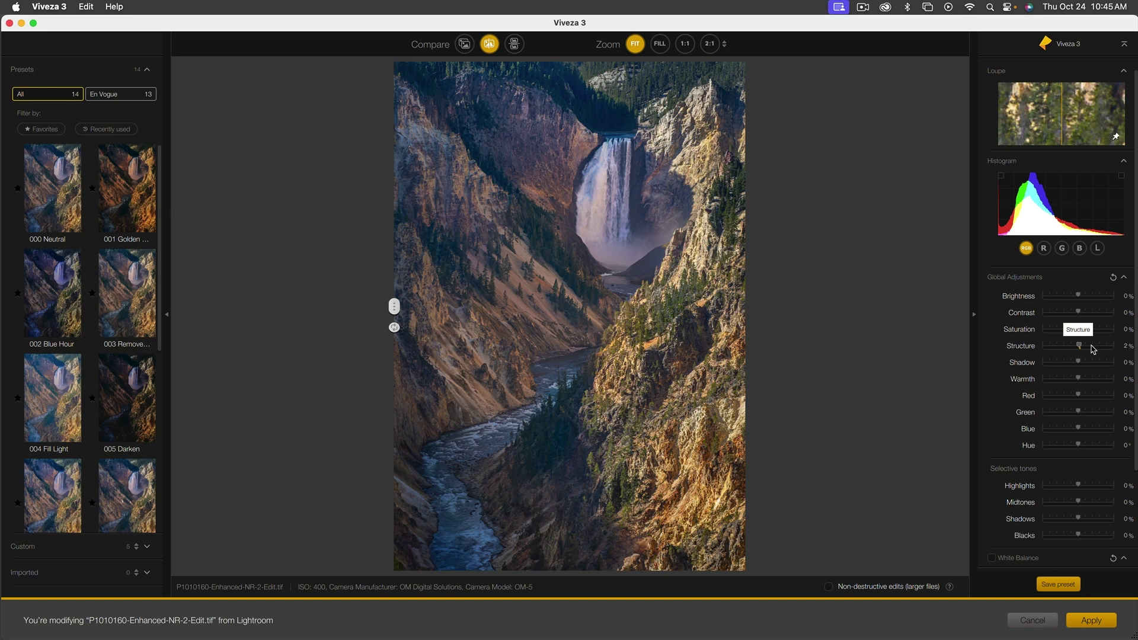
click(1091, 347)
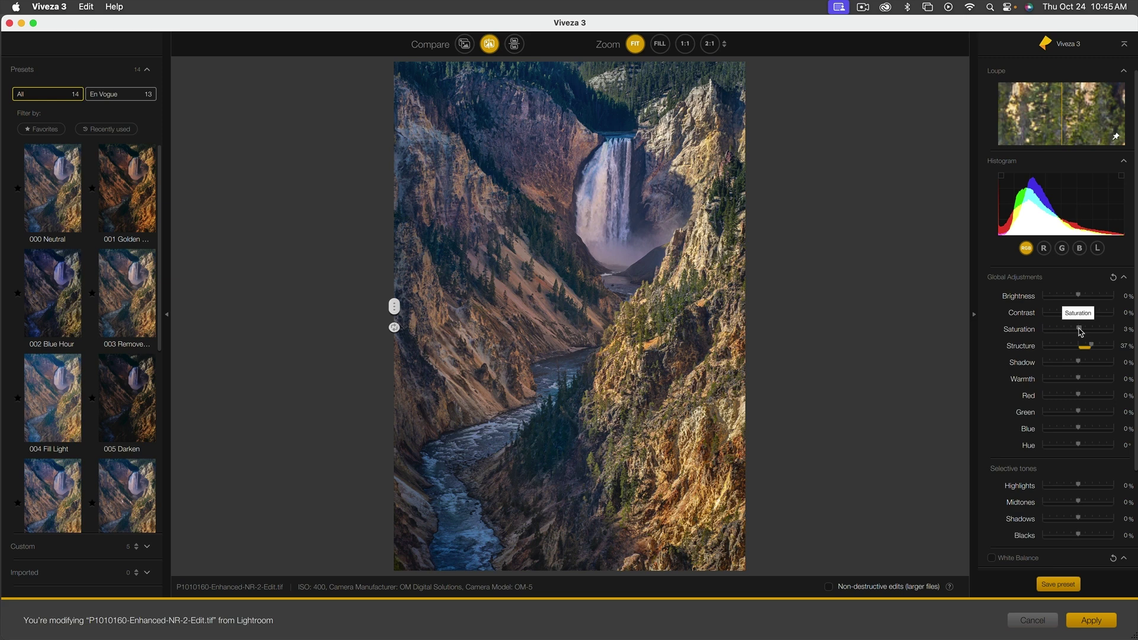
Step: Set the global Saturation to 11% and Warmth to 8%, and apply the edits back to Lightroom Classic
drag(1081, 332, 1083, 333)
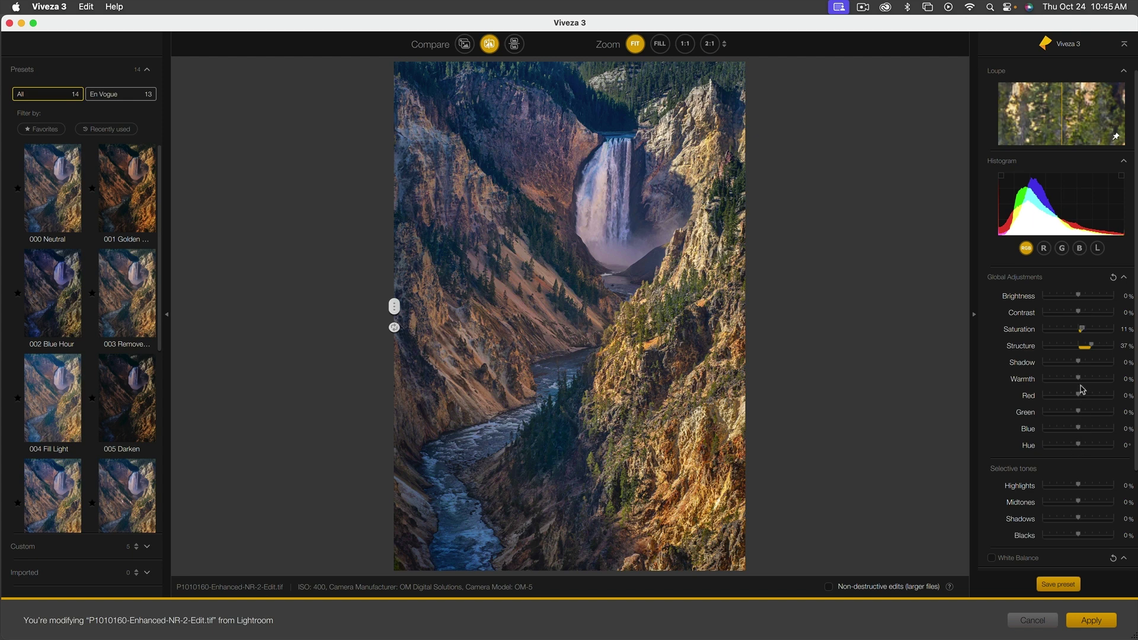
mouse_move(1079, 380)
mouse_down()
mouse_move(1090, 381)
mouse_move(1080, 382)
mouse_up()
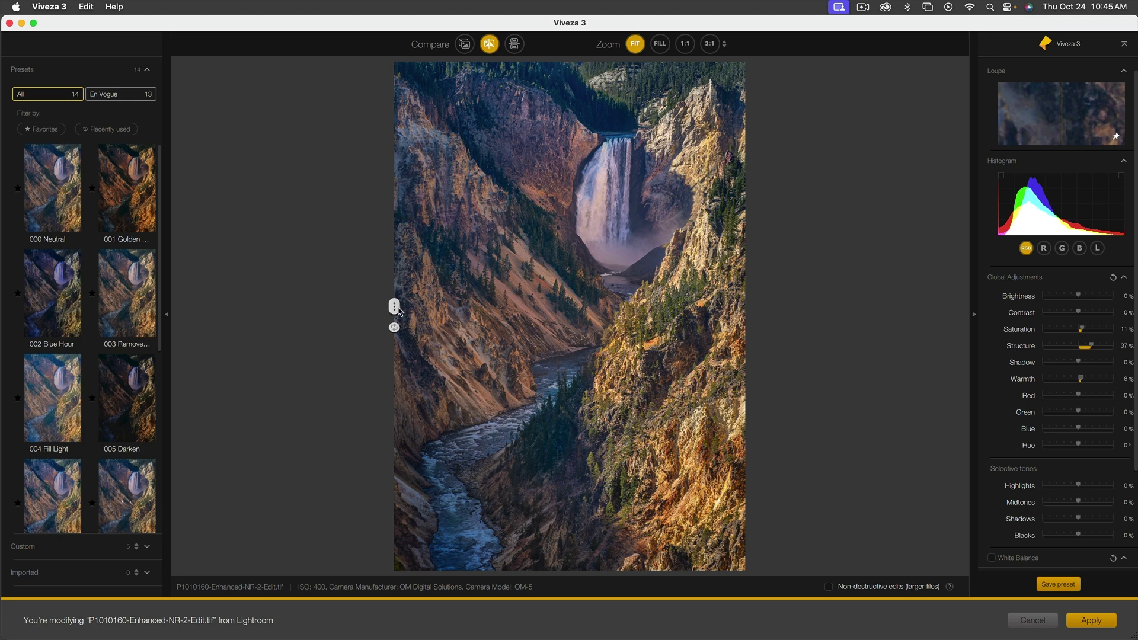
mouse_move(394, 306)
mouse_down()
mouse_move(599, 307)
mouse_move(774, 340)
mouse_move(357, 316)
mouse_move(654, 320)
mouse_move(762, 347)
mouse_move(682, 320)
mouse_move(392, 325)
mouse_up()
click(1089, 621)
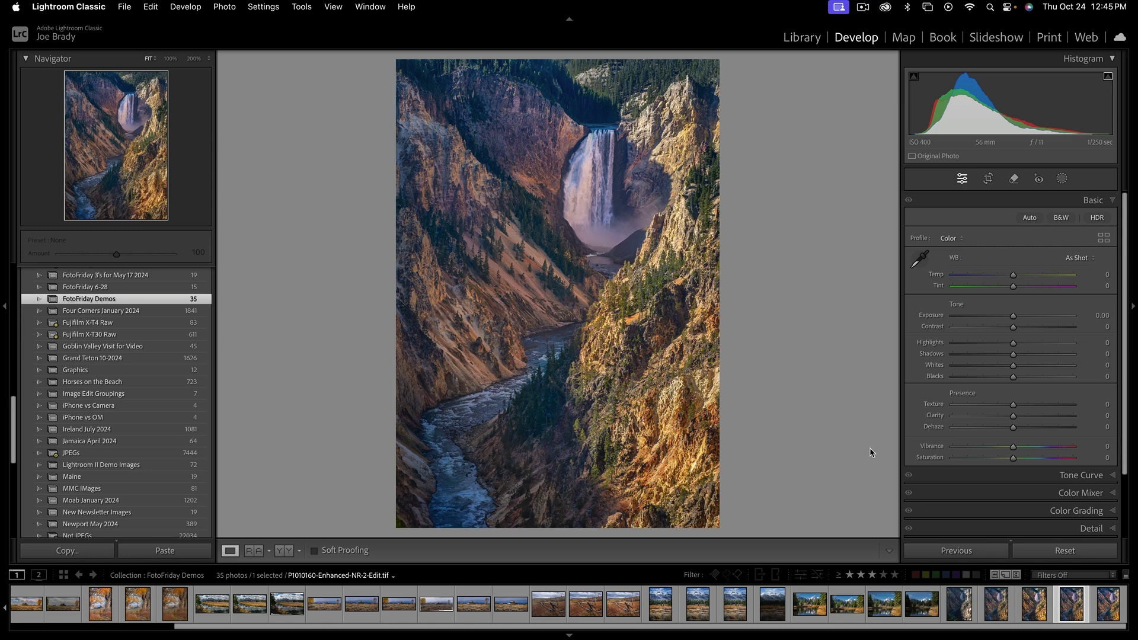
Step: Create a virtual copy of the Viveza-edited TIFF and set Contrast 16, Exposure 0.15, Saturation 7 and Temp 4
key(super+apostrophe)
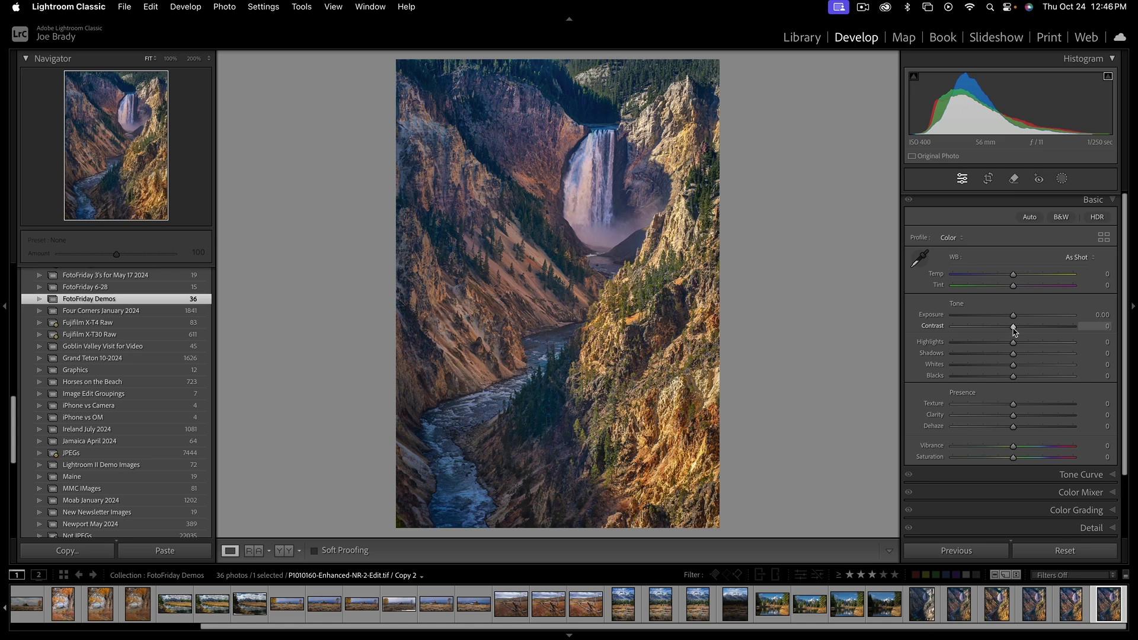
mouse_move(1012, 326)
mouse_down()
mouse_move(1034, 326)
mouse_move(996, 328)
mouse_move(1023, 329)
mouse_up()
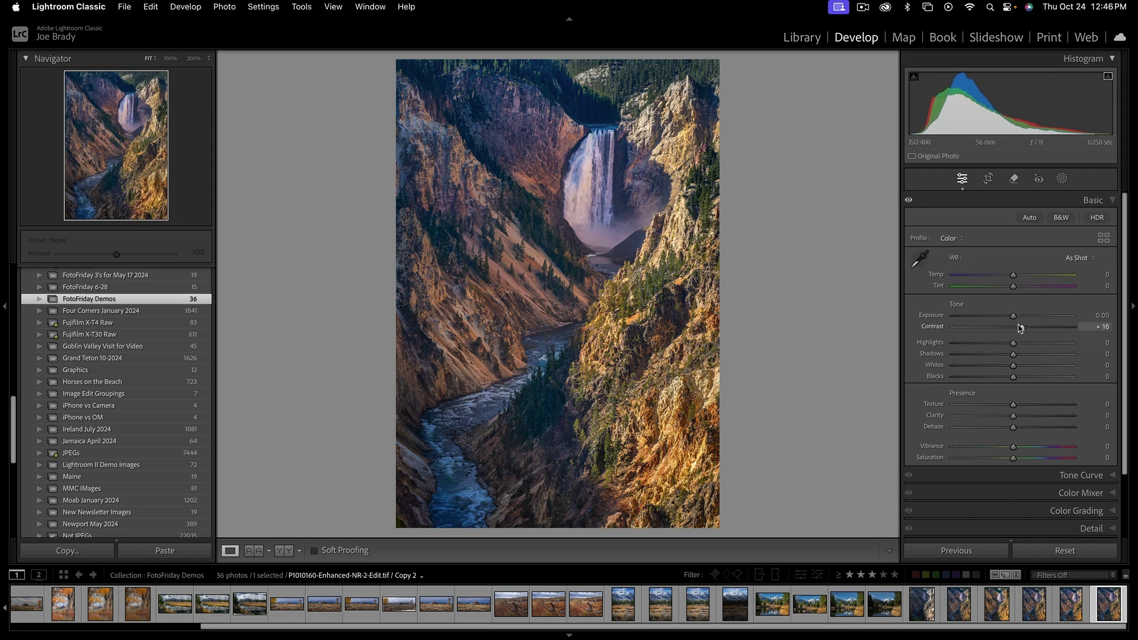
drag(1015, 321, 1017, 320)
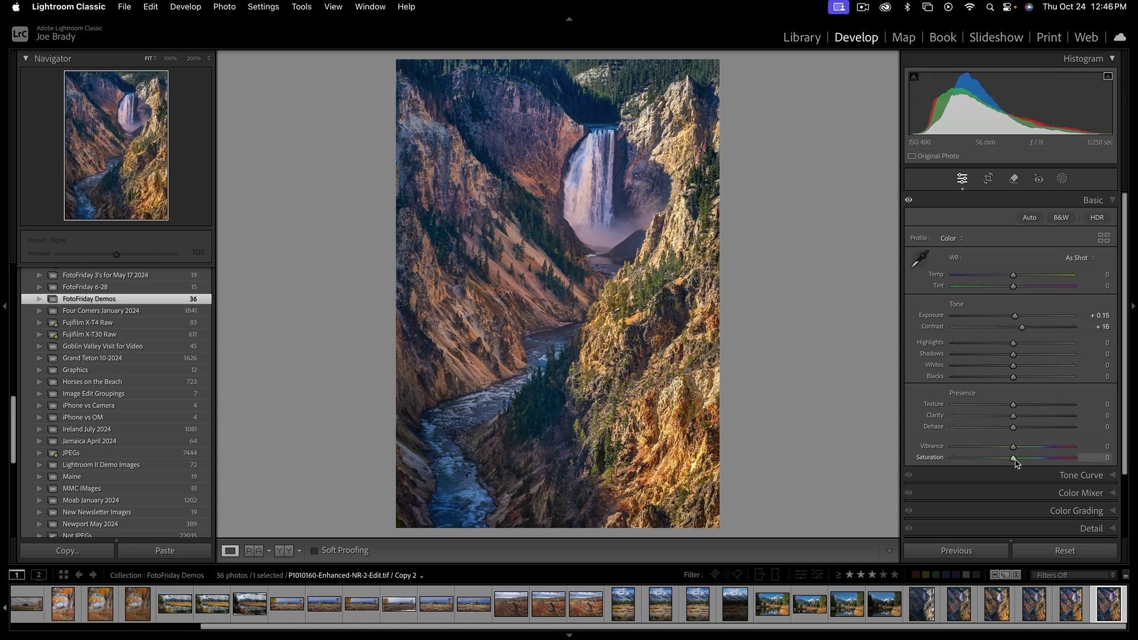
drag(1014, 461, 1017, 461)
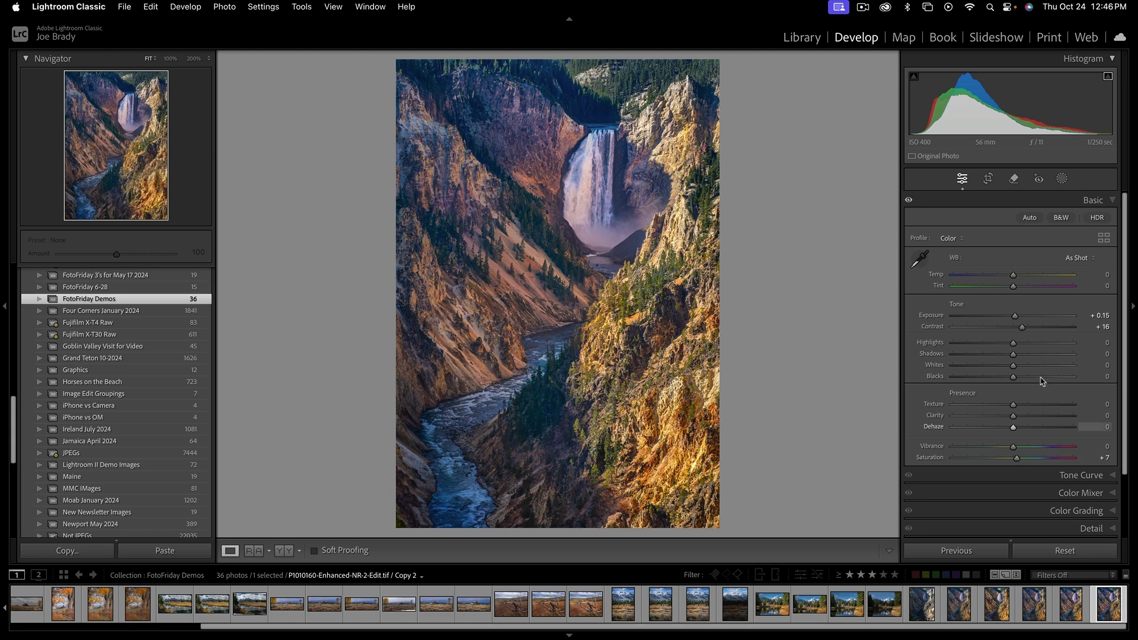
drag(1014, 278, 1017, 280)
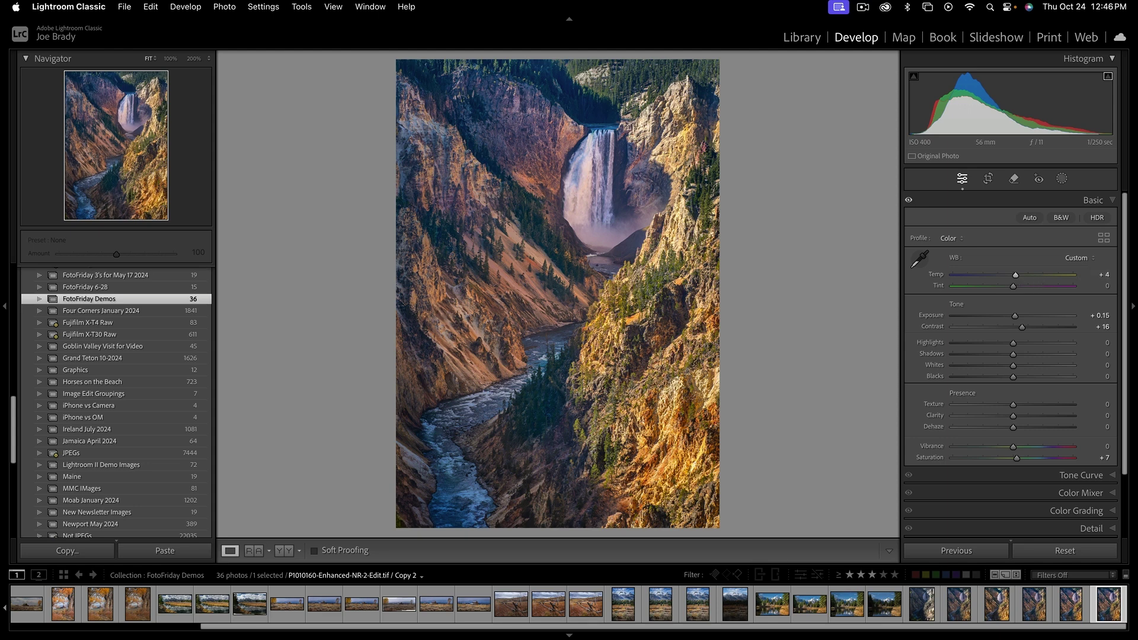
Step: Select the new virtual copy together with the earlier Lightroom edit, and crop the copy slightly narrower on both sides at full height
key(Left)
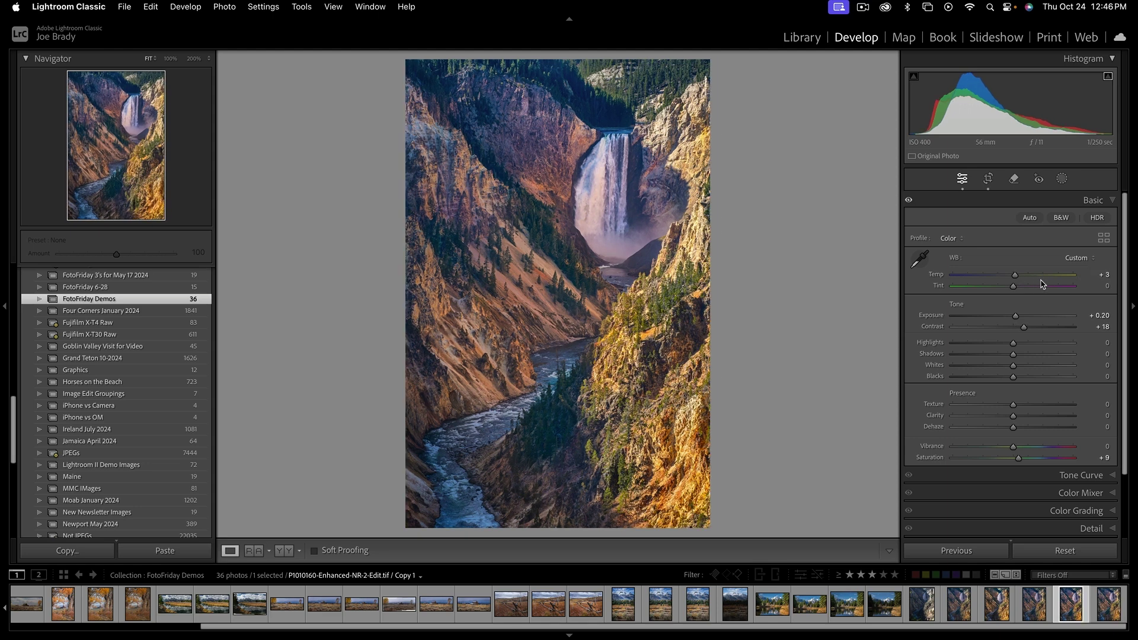
super+click(1108, 603)
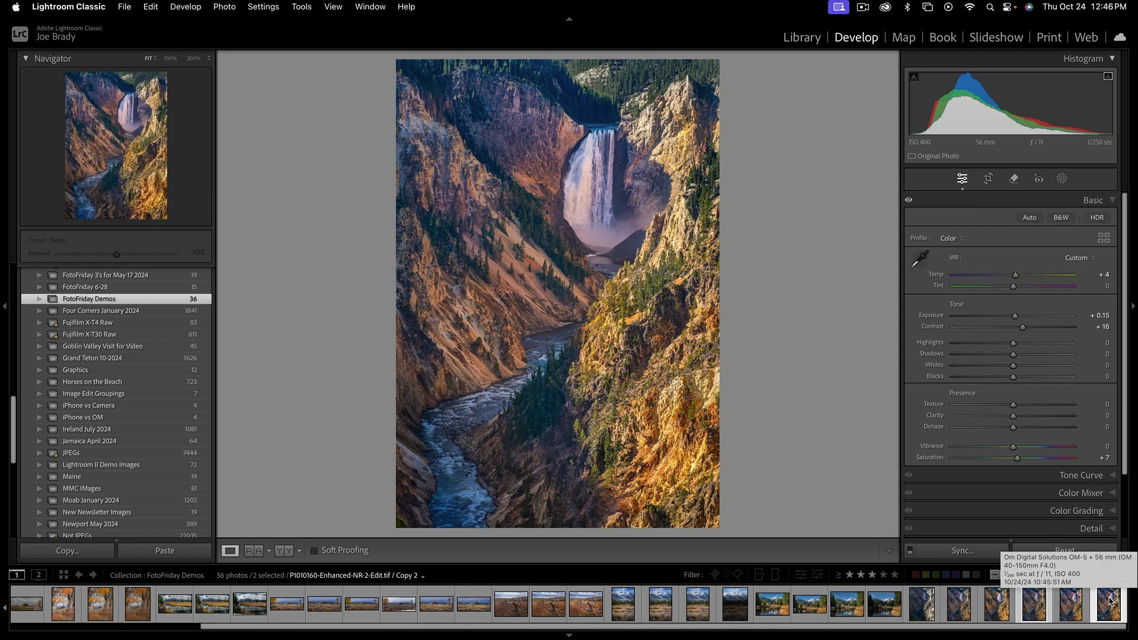
key(r)
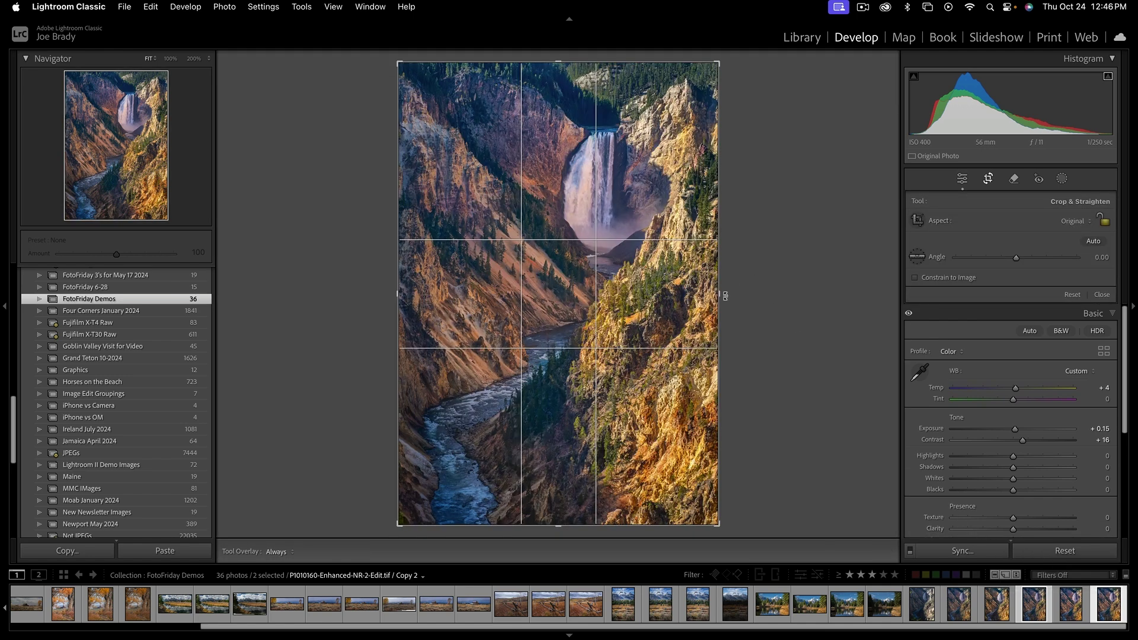
drag(725, 295, 710, 295)
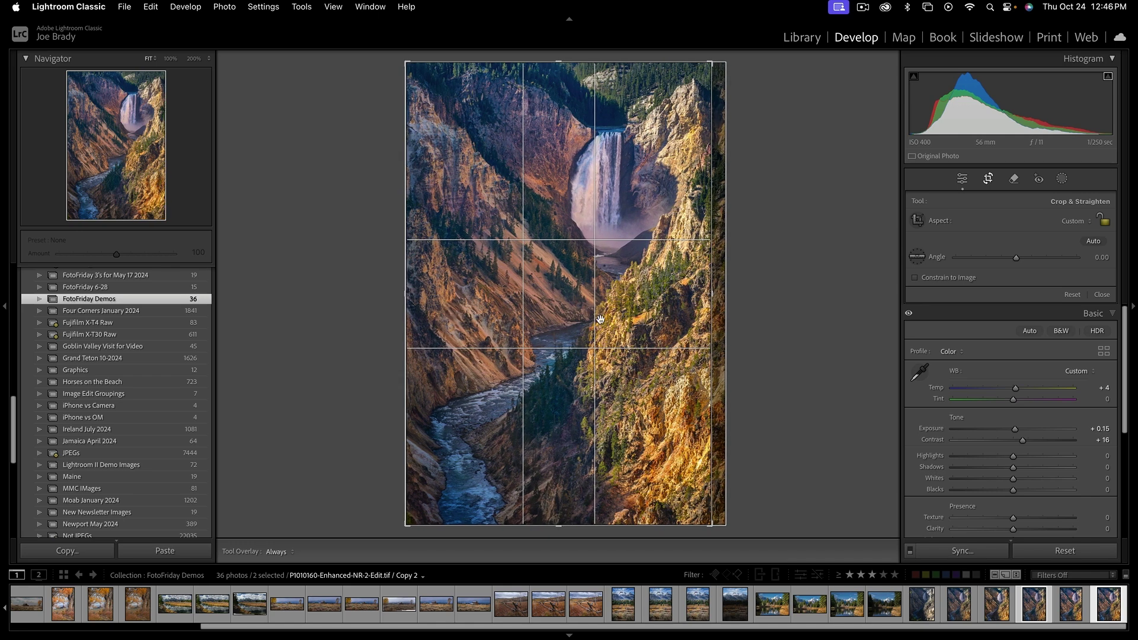
drag(403, 287, 420, 287)
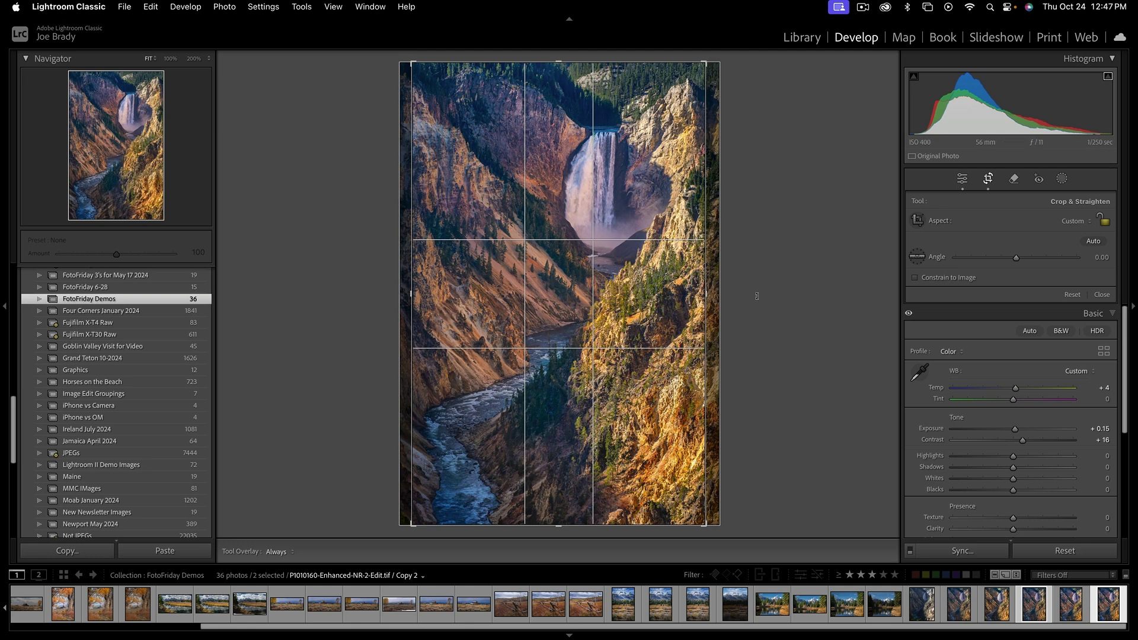
key(Return)
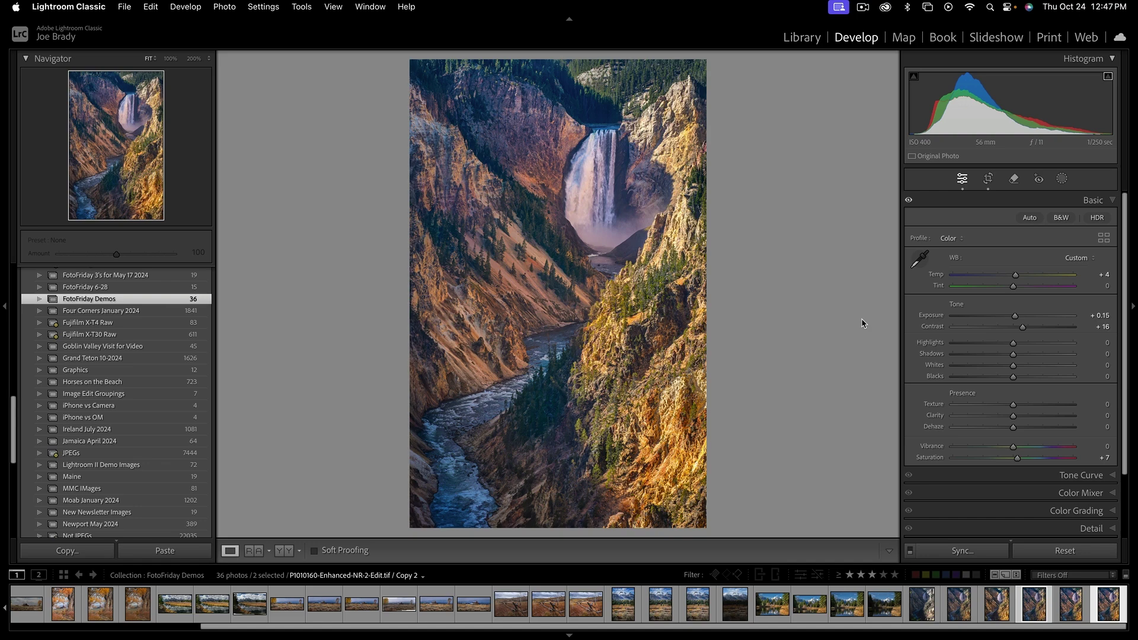
Step: Compare the earlier Lightroom edit with the cropped final copy in full screen, alternating between the two
key(f)
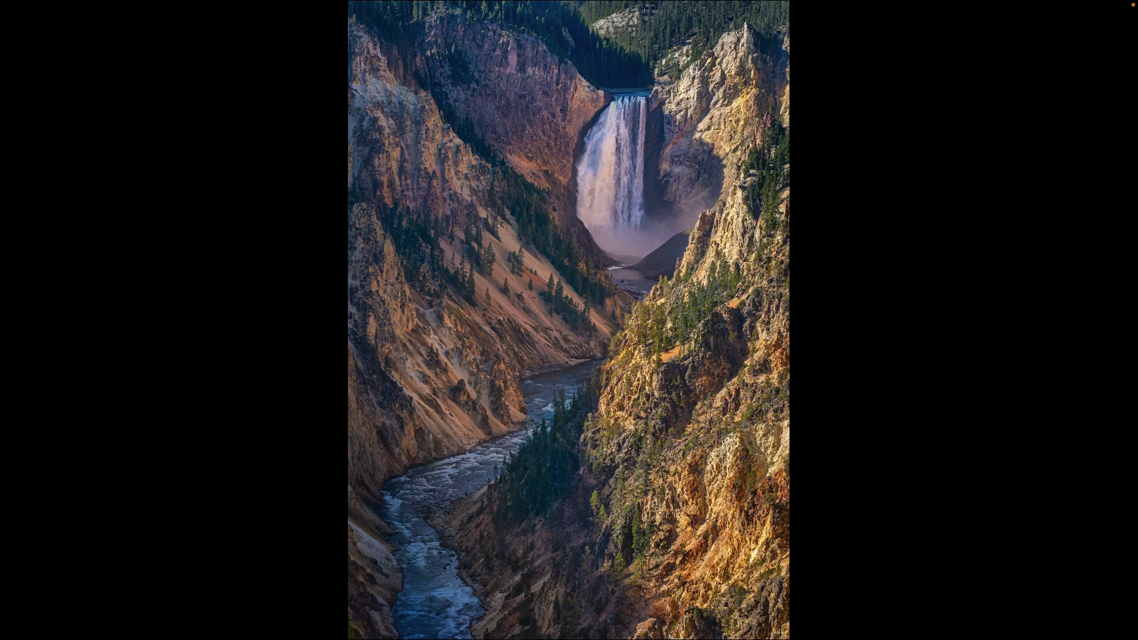
key(Right)
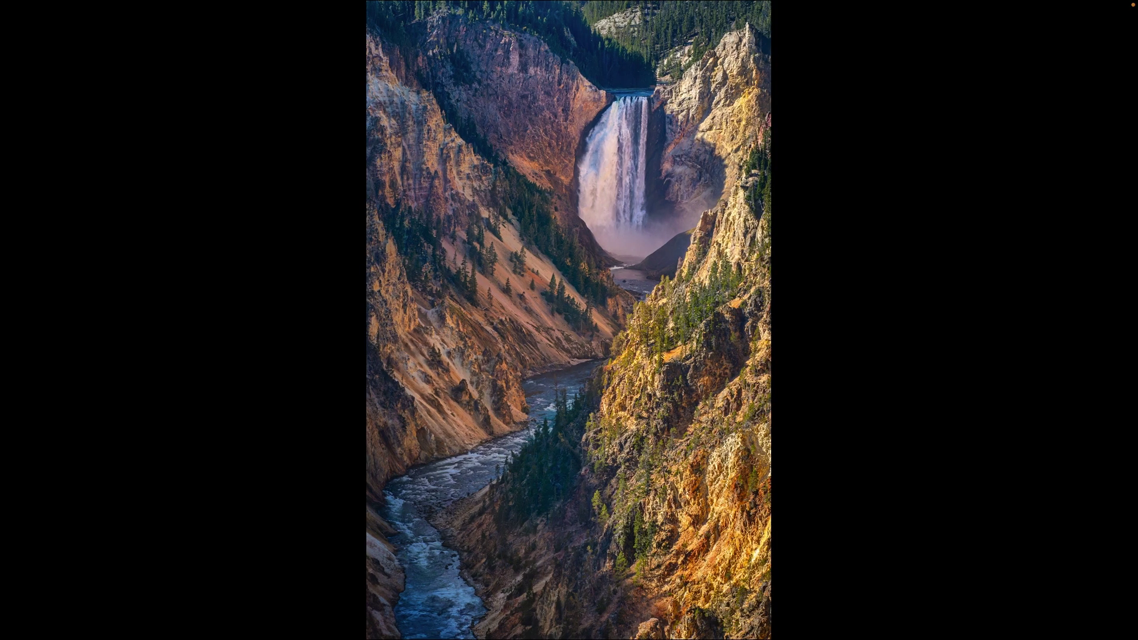
key(Right)
key(Left)
key(Right)
key(Left)
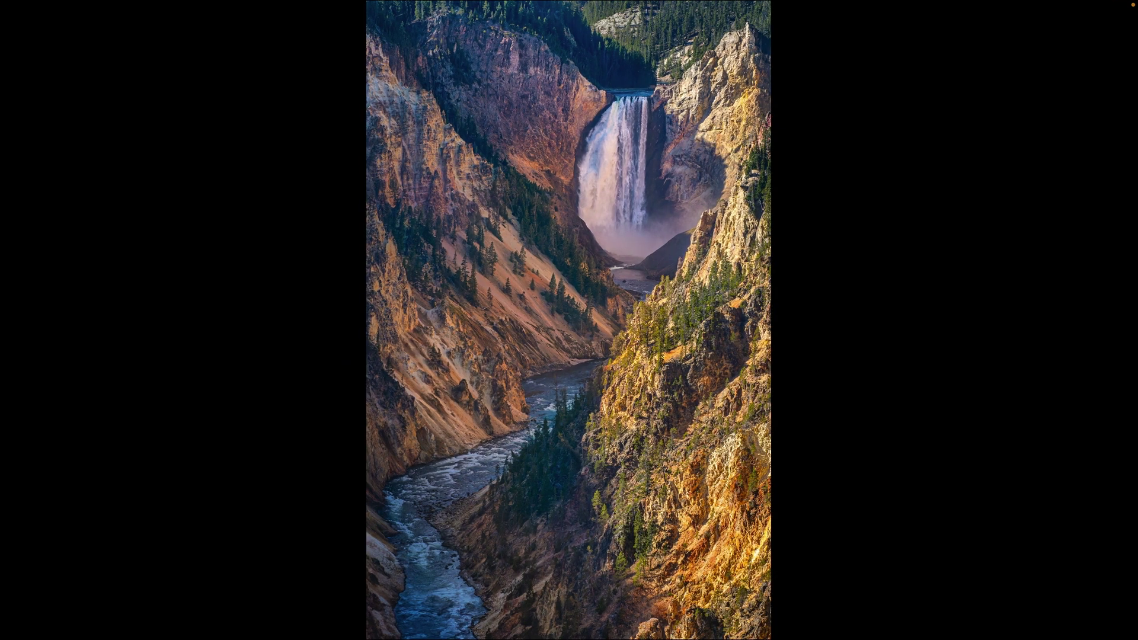